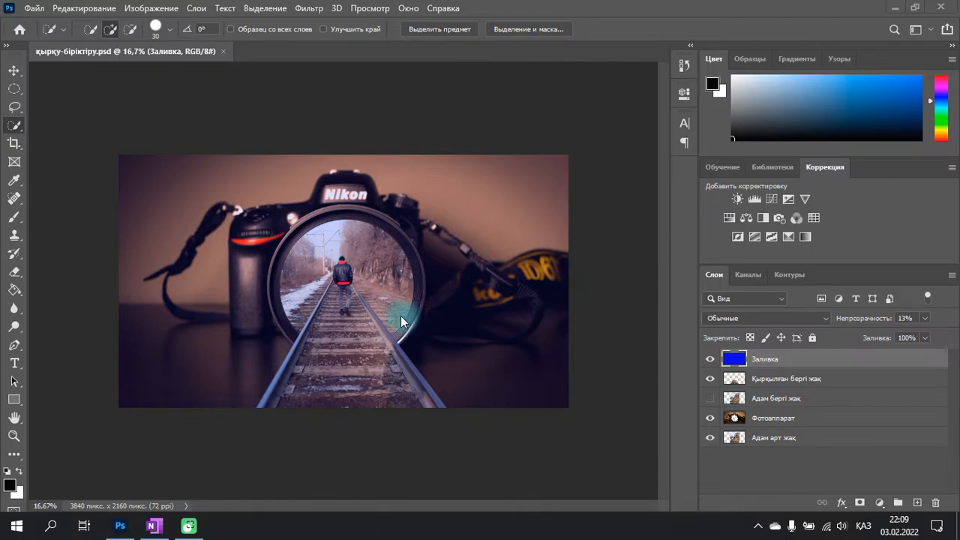
- Copy the Google Drive materials link from the OneNote page "Қырқу. Біріктіру" and return to Photoshop
{"action": "left_click", "coordinate": [154, 525]}
{"action": "left_click_drag", "start_coordinate": [724, 175], "coordinate": [326, 174]}
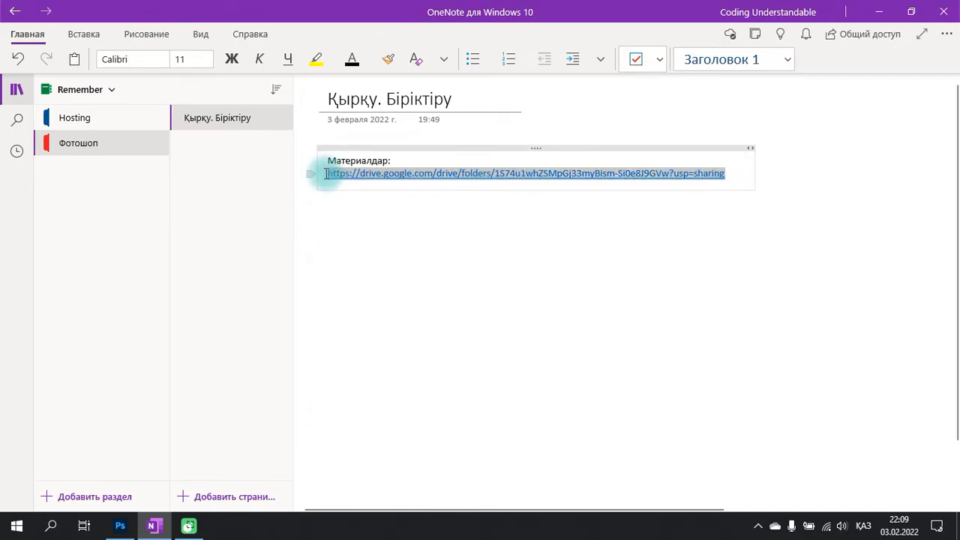
{"action": "key", "text": "ctrl+c"}
{"action": "key", "text": "alt+Tab"}
{"action": "key", "text": "alt+Tab"}
{"action": "key", "text": "space"}
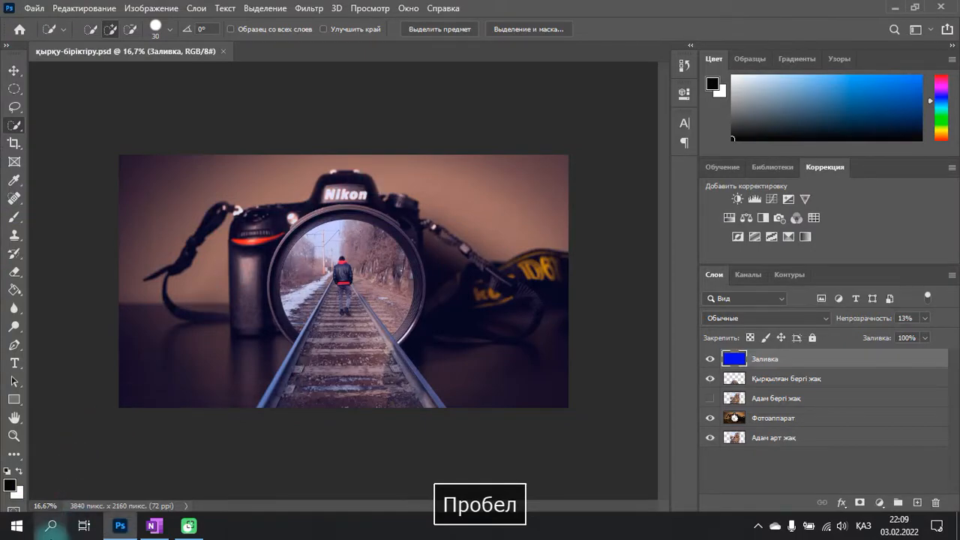
- Launch Microsoft Edge from the list of installed applications
{"action": "left_click", "coordinate": [17, 526]}
{"action": "scroll", "coordinate": [118, 383], "scroll_direction": "down", "scroll_amount": 8}
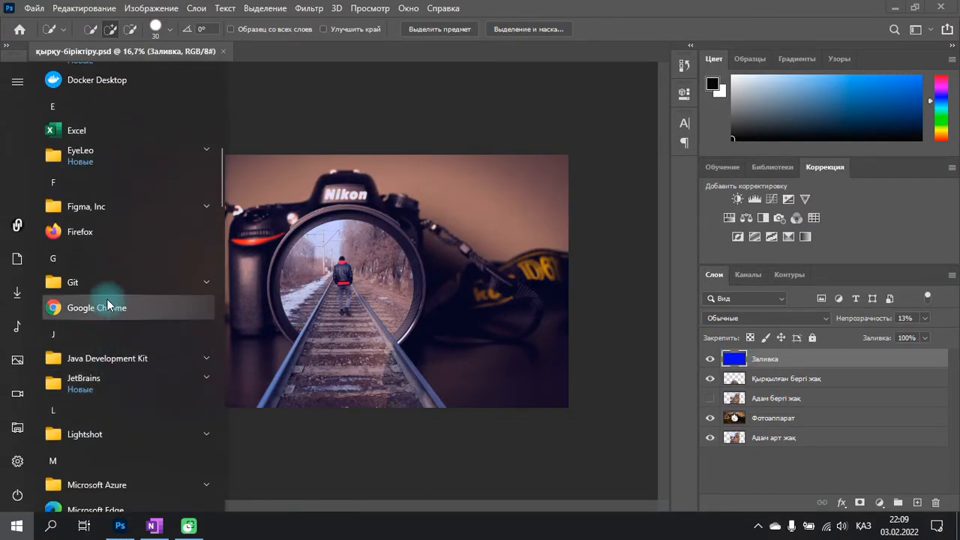
{"action": "scroll", "coordinate": [107, 298], "scroll_direction": "down", "scroll_amount": 2}
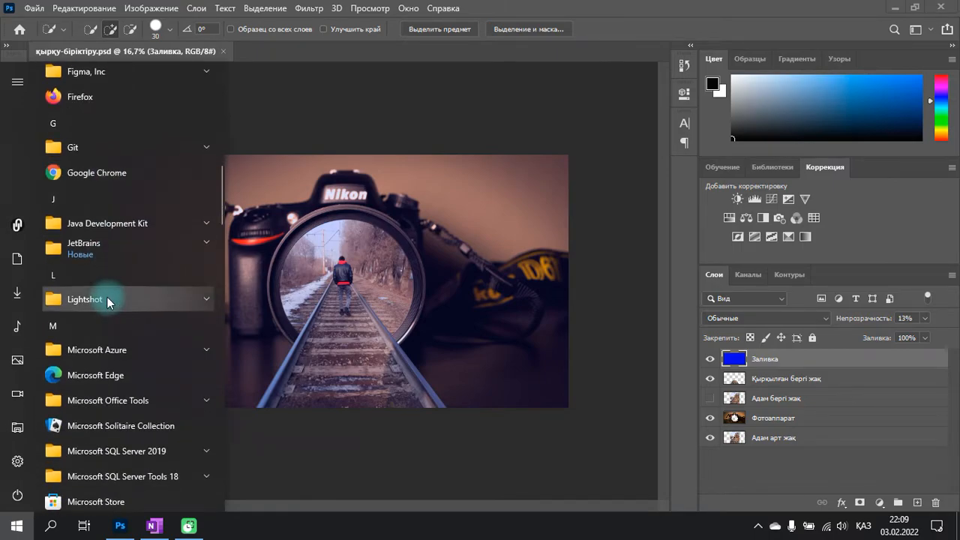
{"action": "scroll", "coordinate": [107, 298], "scroll_direction": "down", "scroll_amount": 2}
{"action": "scroll", "coordinate": [107, 297], "scroll_direction": "up", "scroll_amount": 10}
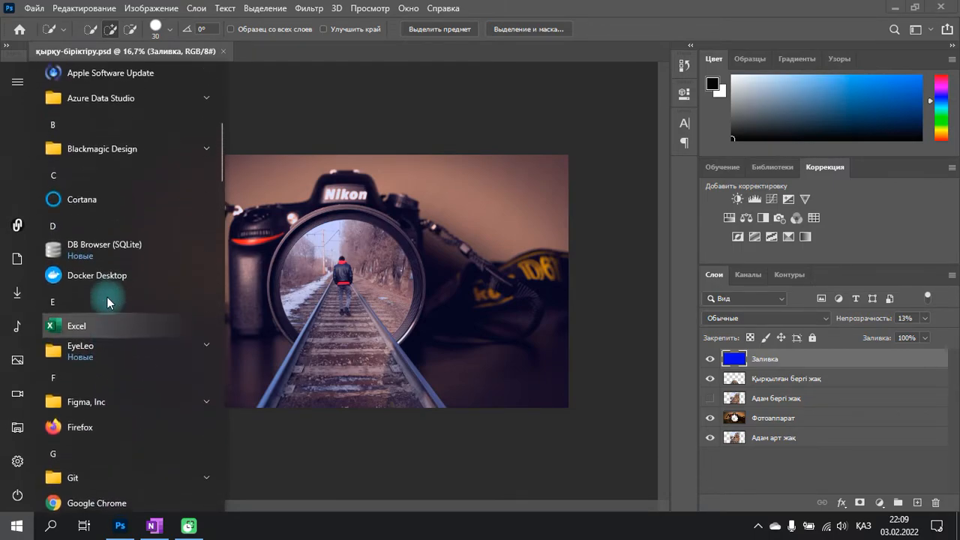
{"action": "scroll", "coordinate": [107, 298], "scroll_direction": "down", "scroll_amount": 3}
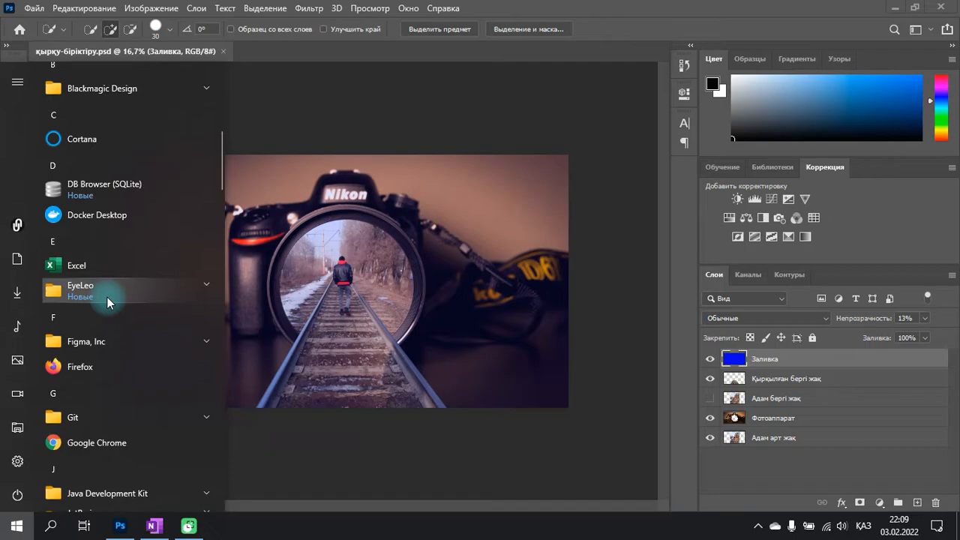
{"action": "scroll", "coordinate": [108, 297], "scroll_direction": "down", "scroll_amount": 5}
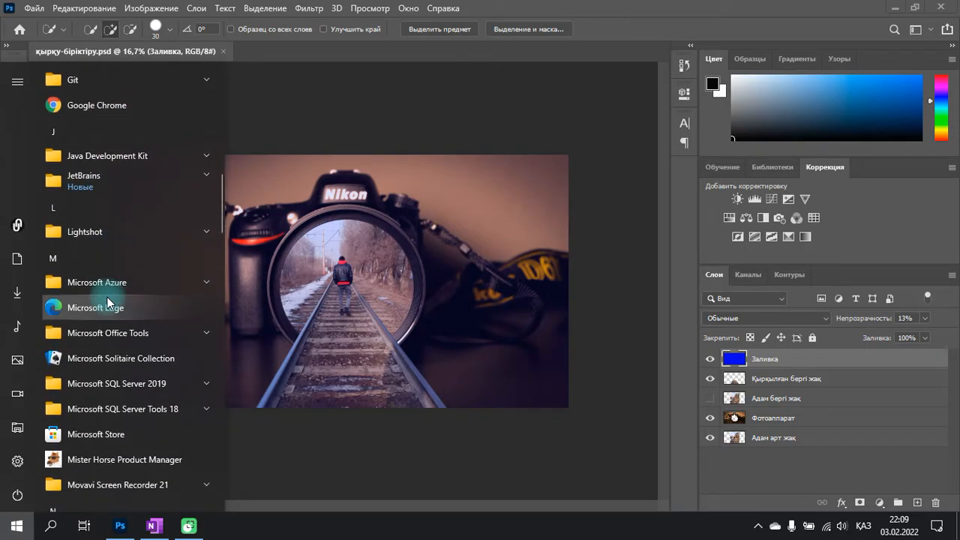
{"action": "left_click", "coordinate": [117, 304]}
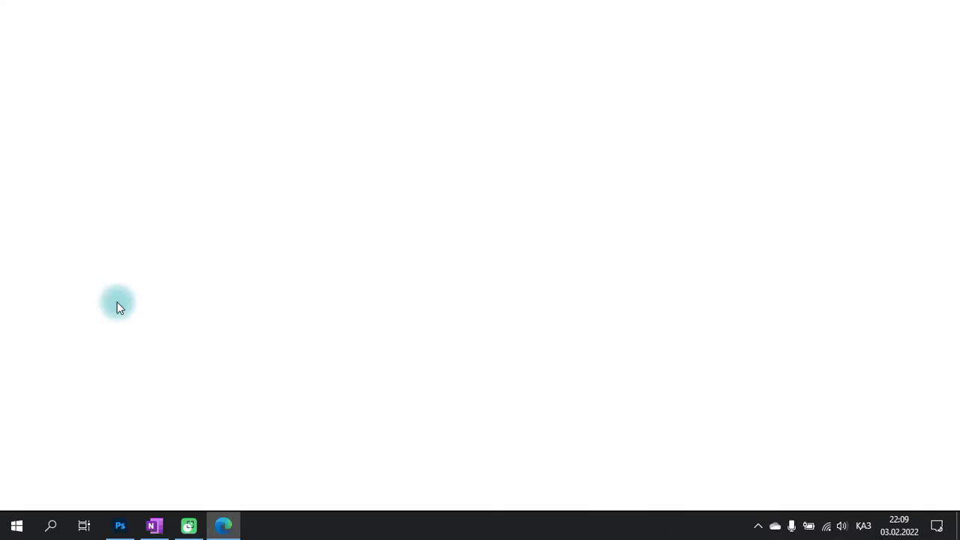
- Open the copied Google Drive link in Edge and download both nikon-camera.jpg and пойыз-жол-адам.jpg
{"action": "left_click", "coordinate": [398, 37]}
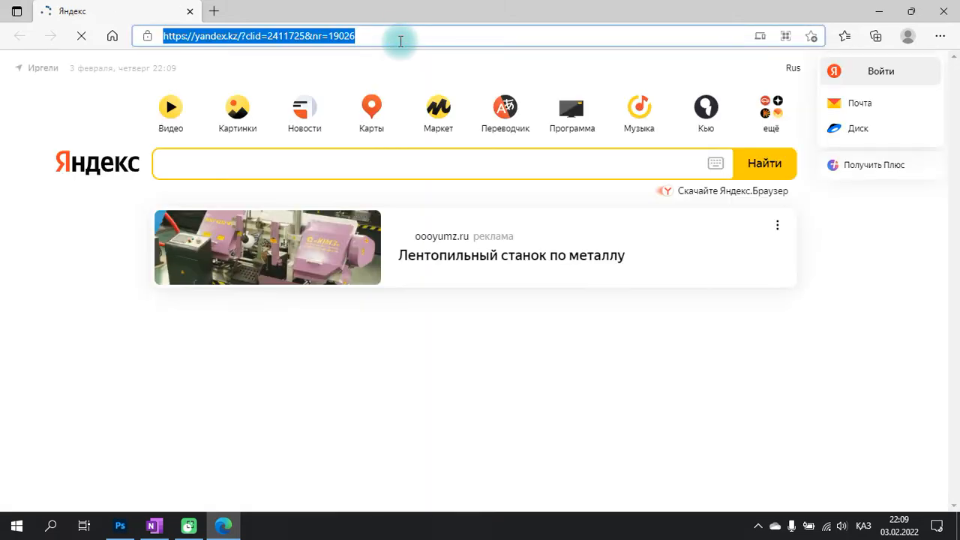
{"action": "key", "text": "ctrl+v"}
{"action": "key", "text": "Return"}
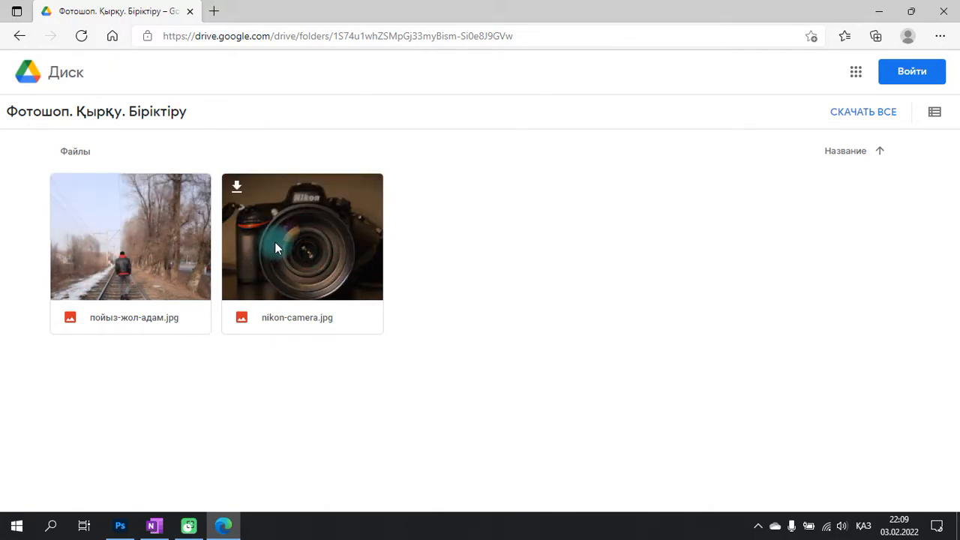
{"action": "left_click", "coordinate": [237, 185]}
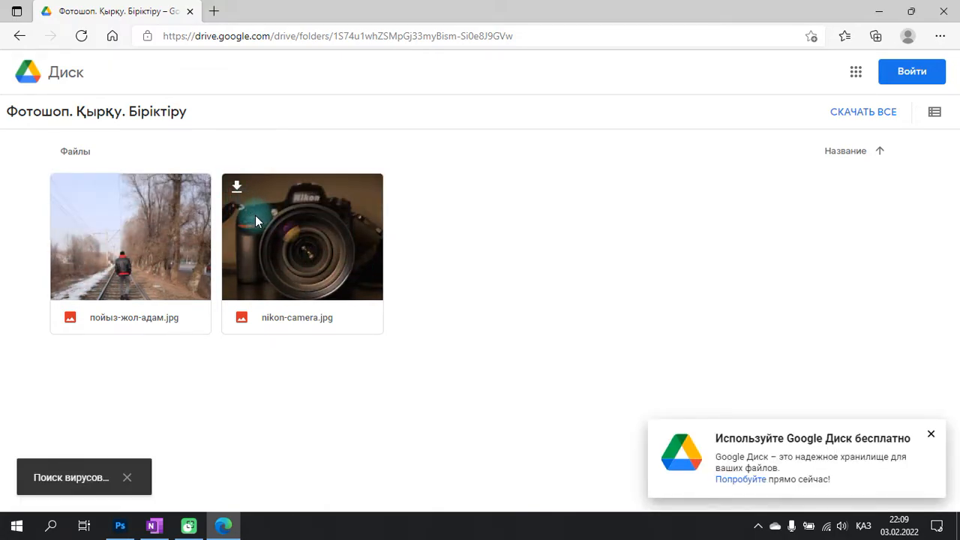
{"action": "left_click", "coordinate": [66, 193]}
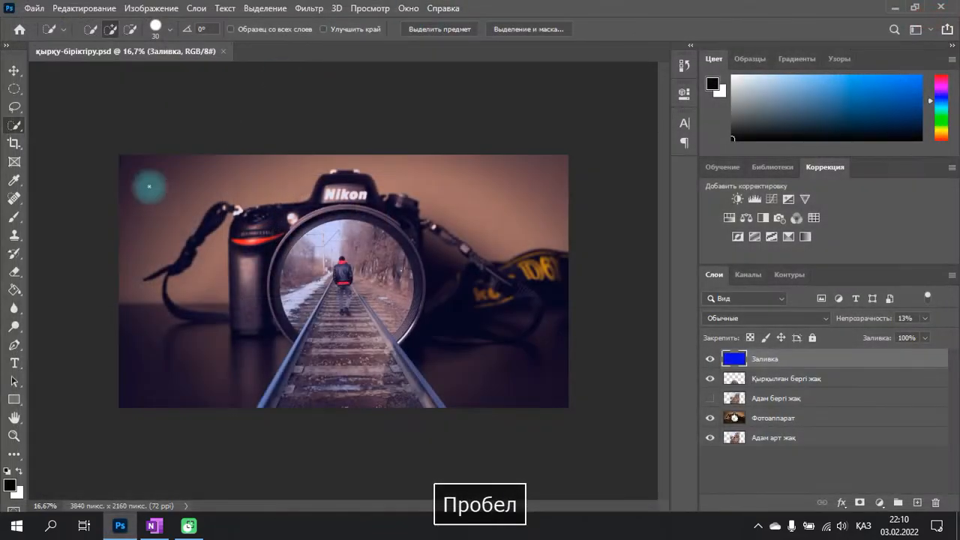
- Check the Downloads folder for the two downloaded images, leaving its window shifted aside and minimized
{"action": "left_click", "coordinate": [16, 526]}
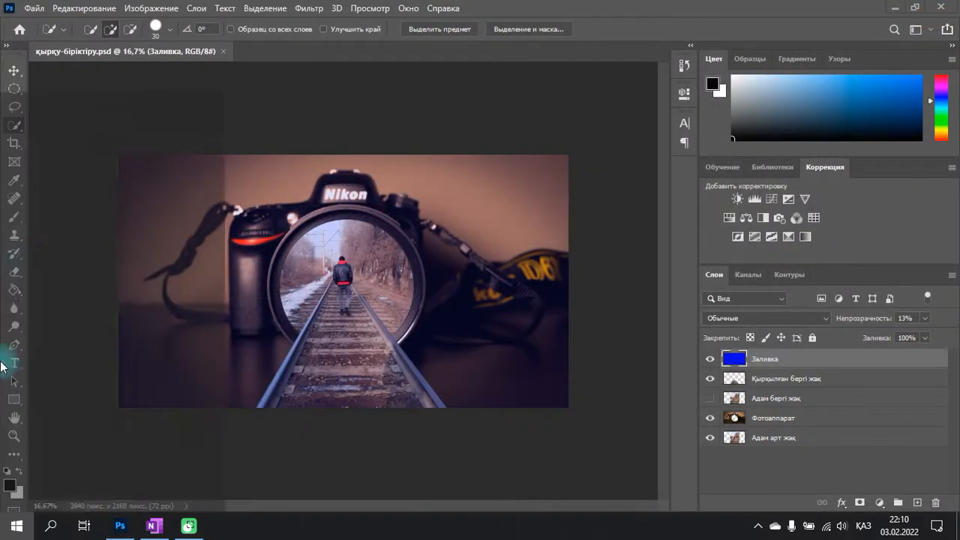
{"action": "left_click", "coordinate": [21, 297]}
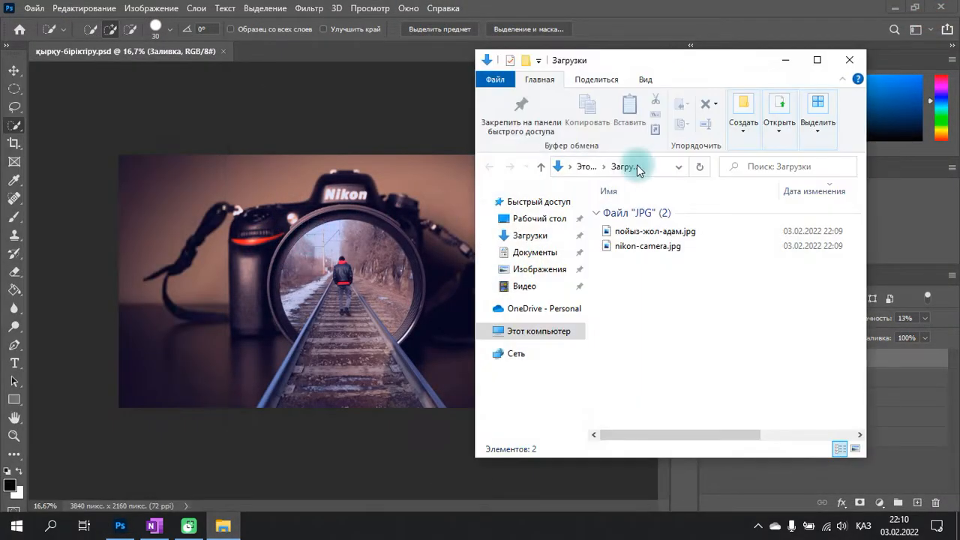
{"action": "left_click", "coordinate": [815, 59]}
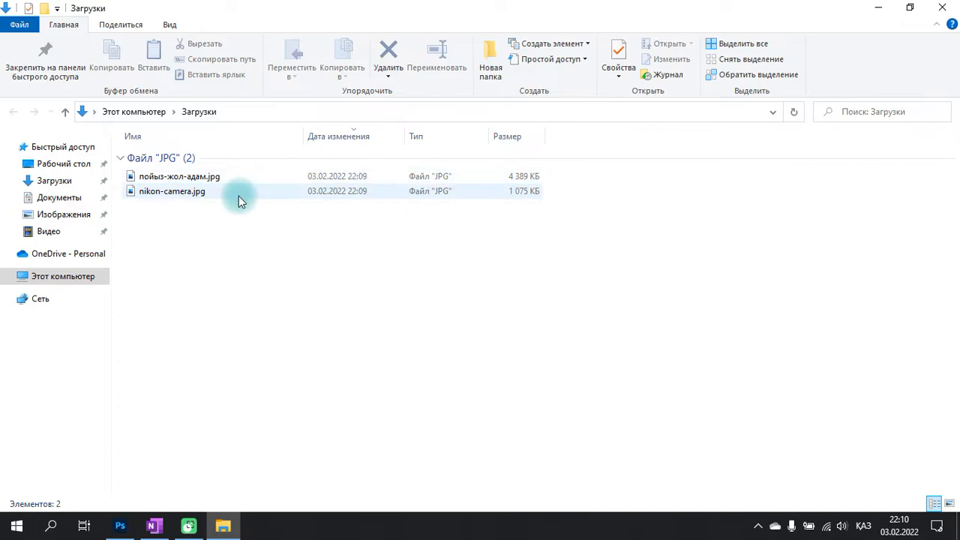
{"action": "left_click", "coordinate": [910, 7]}
{"action": "left_click_drag", "start_coordinate": [680, 72], "coordinate": [745, 74]}
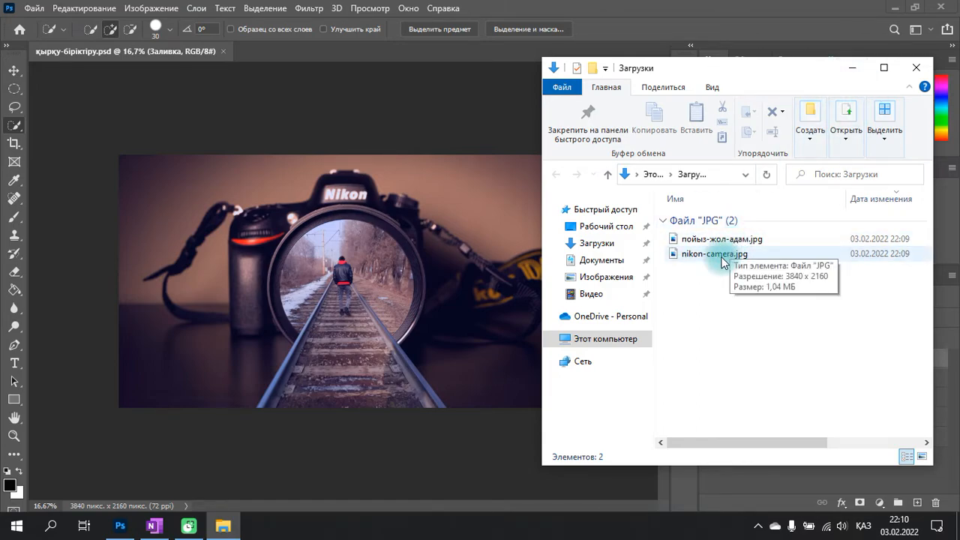
{"action": "left_click", "coordinate": [851, 68]}
{"action": "key", "text": "space"}
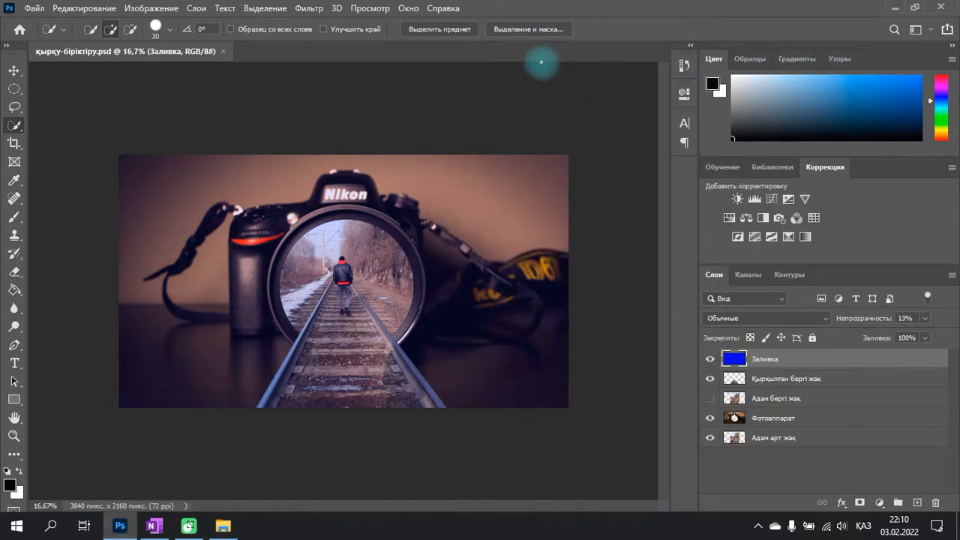
- Check which Photoshop release is installed in the program's about information, and close it
{"action": "left_click", "coordinate": [443, 8]}
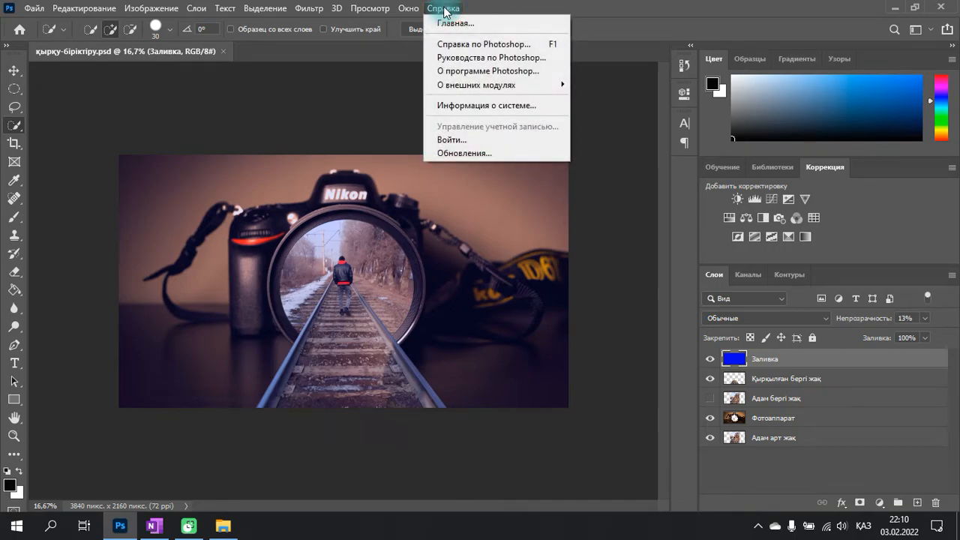
{"action": "left_click", "coordinate": [477, 70]}
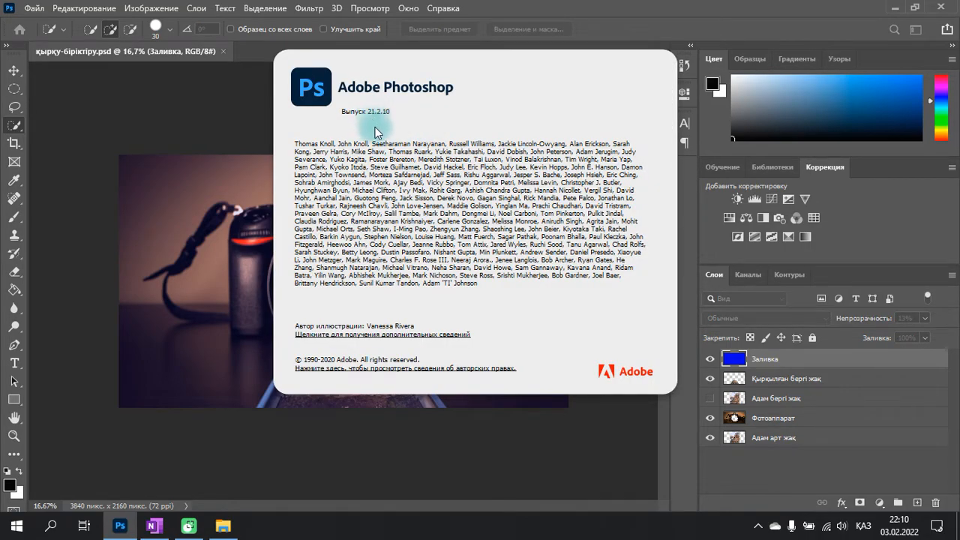
{"action": "left_click", "coordinate": [248, 120]}
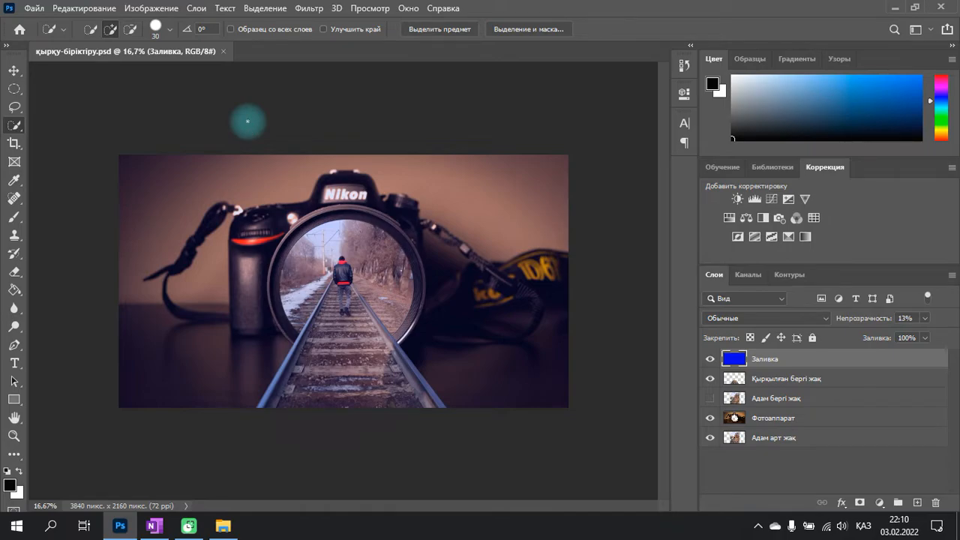
- Activate the Move tool and bring the Downloads folder window back over Photoshop
{"action": "left_click", "coordinate": [13, 72]}
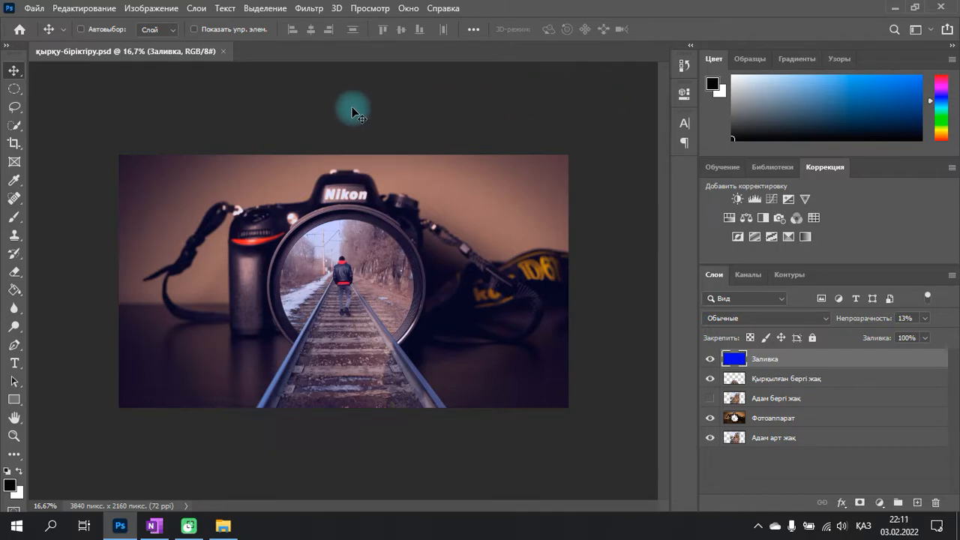
{"action": "left_click", "coordinate": [223, 525]}
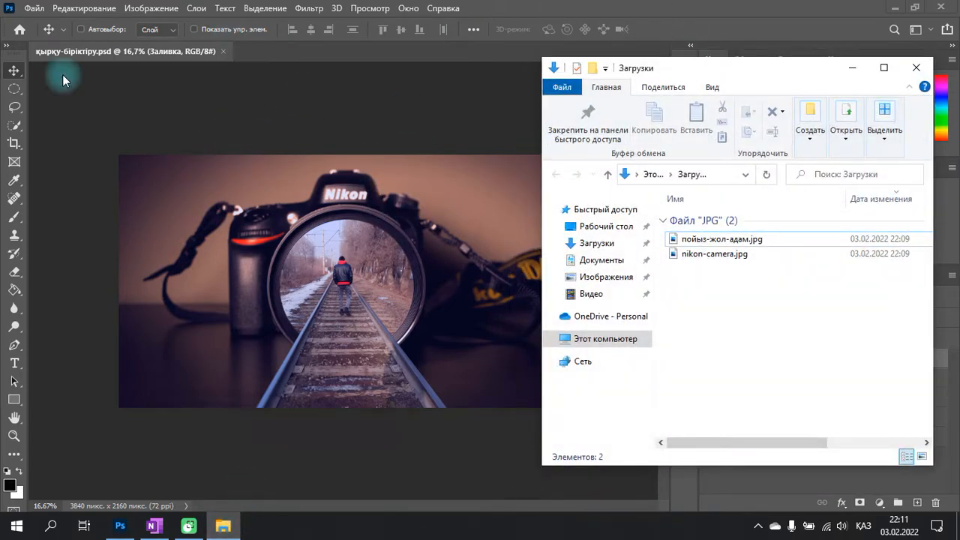
{"action": "left_click", "coordinate": [715, 254]}
{"action": "right_click", "coordinate": [714, 256]}
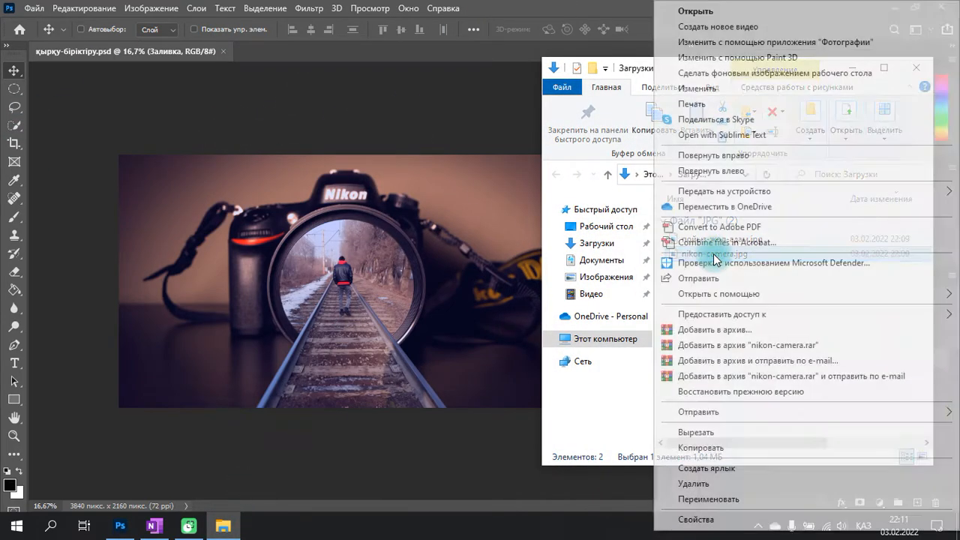
{"action": "left_click", "coordinate": [606, 388]}
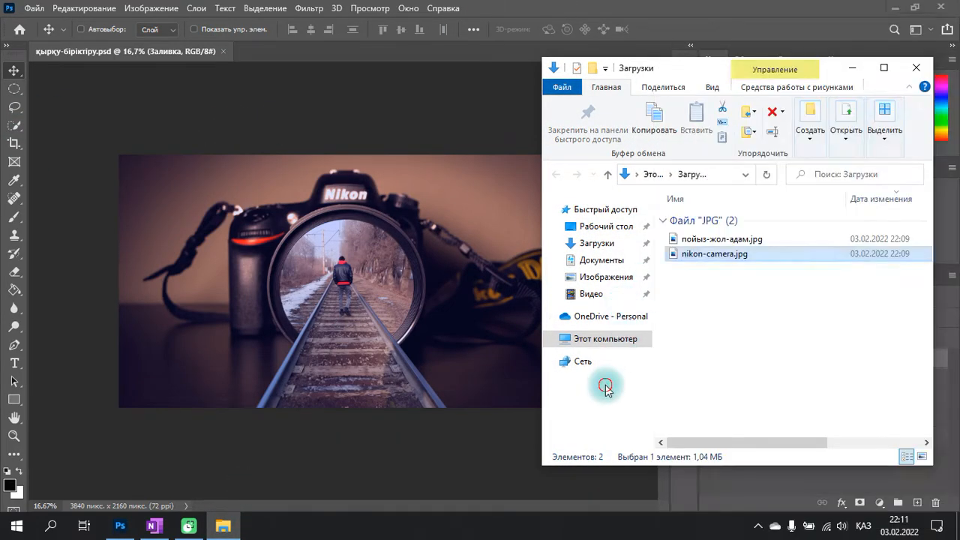
{"action": "right_click", "coordinate": [744, 258]}
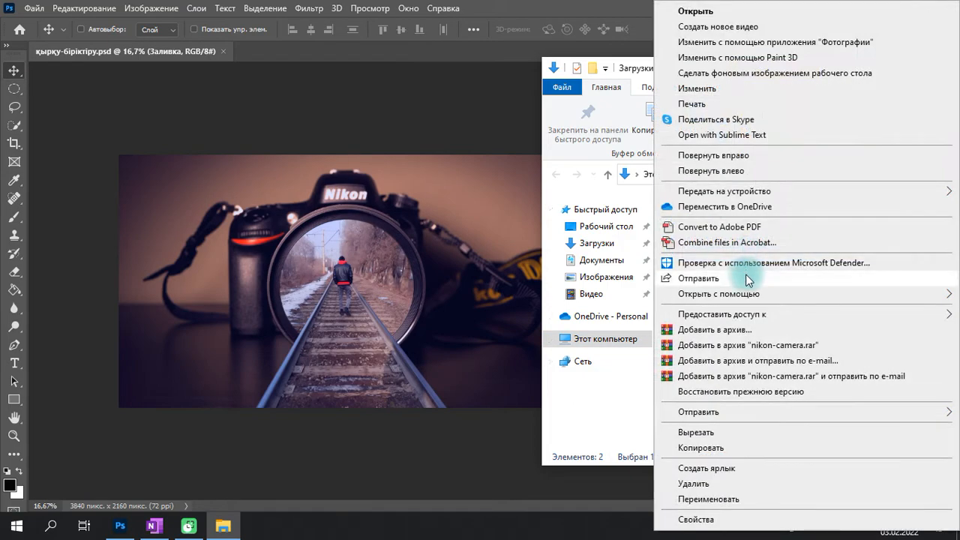
{"action": "mouse_move", "coordinate": [728, 294]}
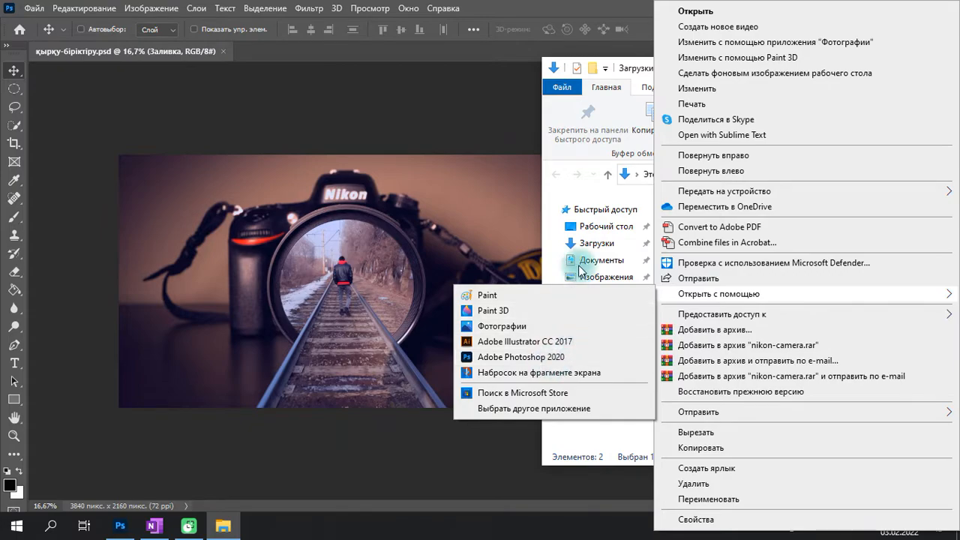
{"action": "left_click", "coordinate": [568, 189]}
- Open nikon-camera.jpg as a separate Photoshop document, leaving its color unmanaged, and unlock its background layer
{"action": "left_click_drag", "start_coordinate": [776, 257], "coordinate": [330, 54]}
{"action": "key", "text": "space"}
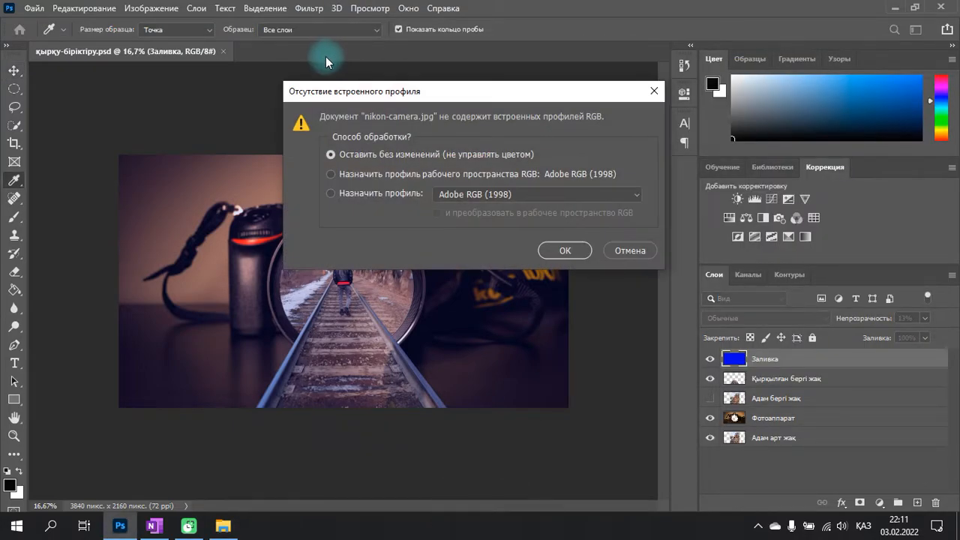
{"action": "left_click", "coordinate": [564, 250]}
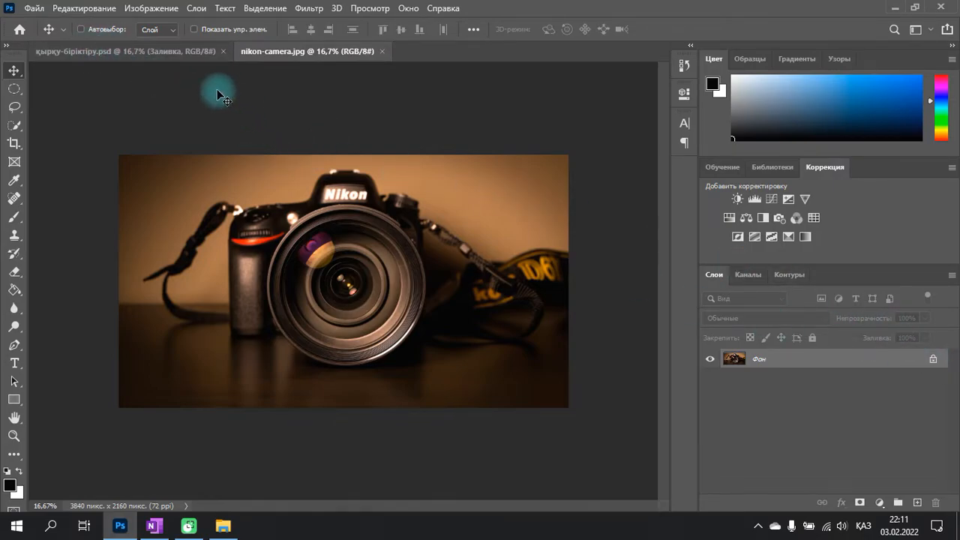
{"action": "left_click", "coordinate": [933, 362]}
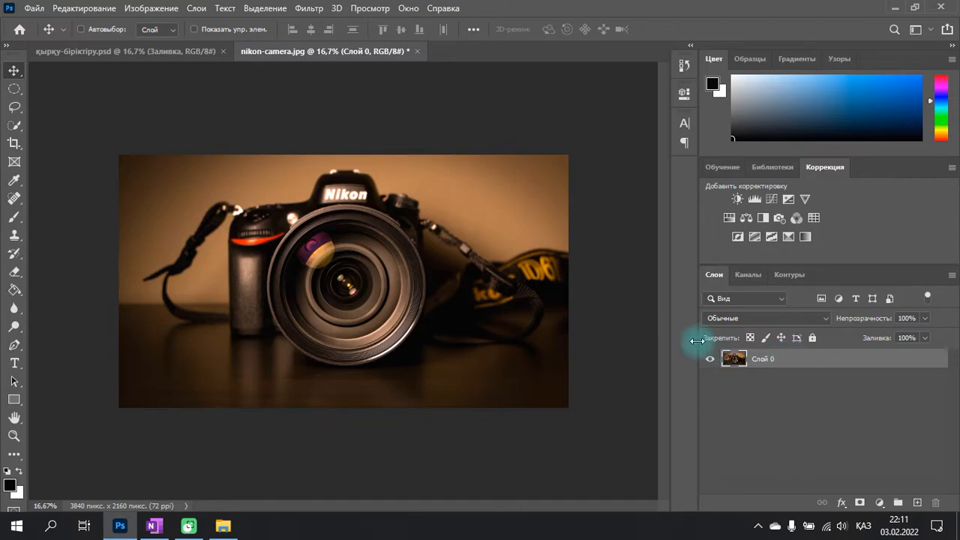
{"action": "key", "text": "ctrl"}
{"action": "key", "text": "ctrl+s"}
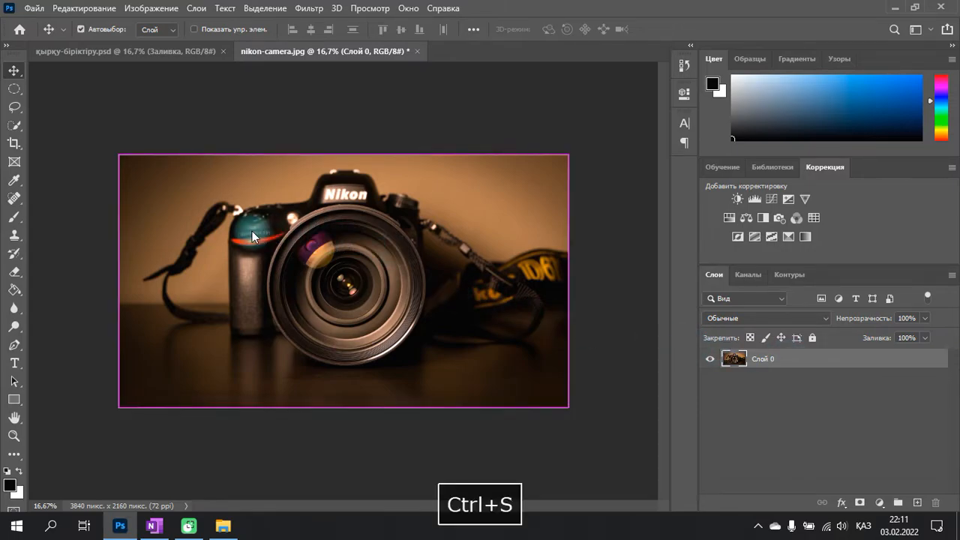
{"action": "left_click", "coordinate": [446, 426]}
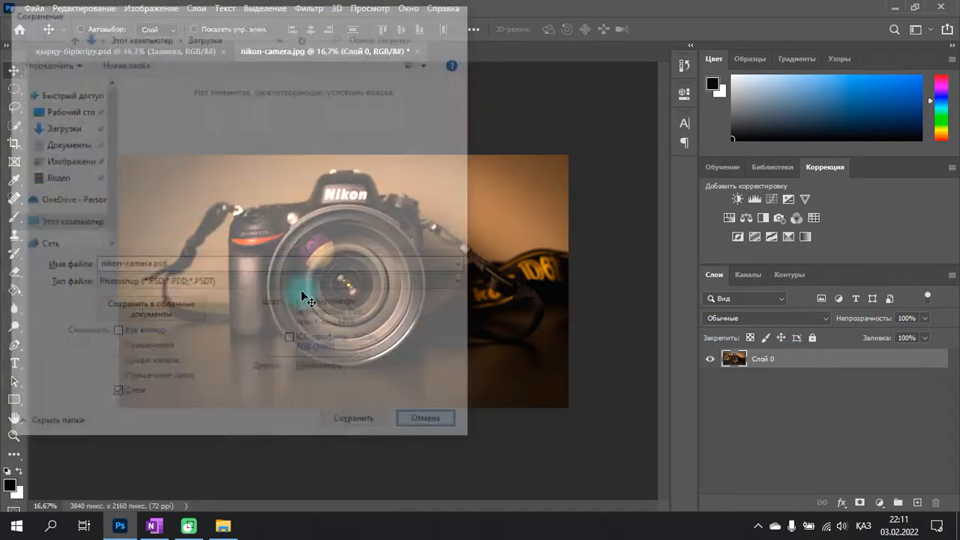
{"action": "left_click", "coordinate": [34, 8]}
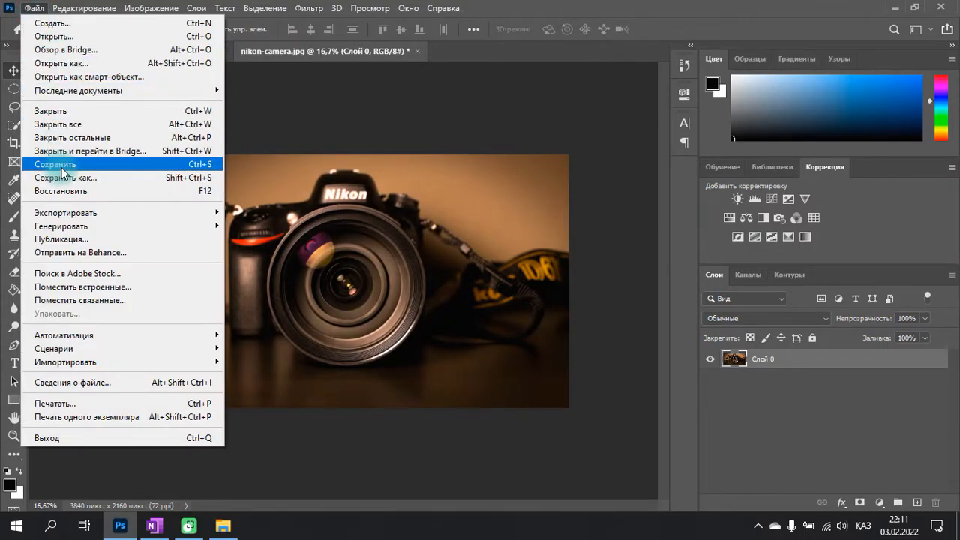
{"action": "left_click", "coordinate": [442, 195]}
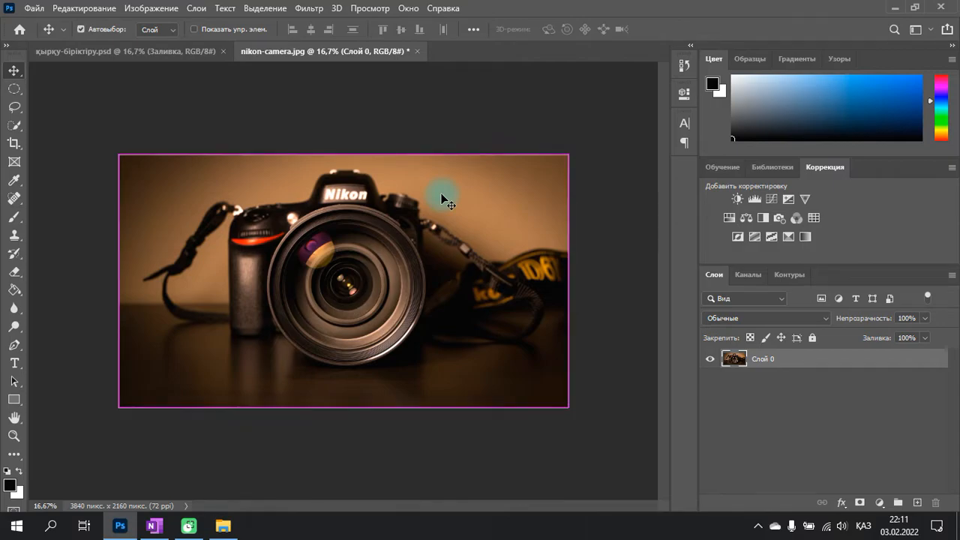
- Save the document in Photoshop format in the Downloads folder as сурет, with maximum compatibility
{"action": "key", "text": "ctrl+s"}
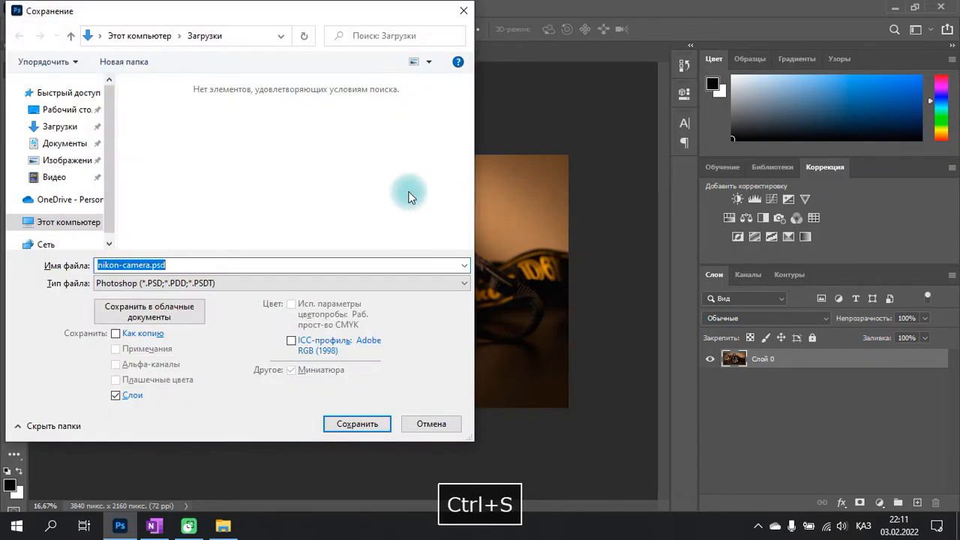
{"action": "double_click", "coordinate": [180, 266]}
{"action": "left_click", "coordinate": [181, 266]}
{"action": "key", "text": "ctrl+a"}
{"action": "type", "text": "ыг"}
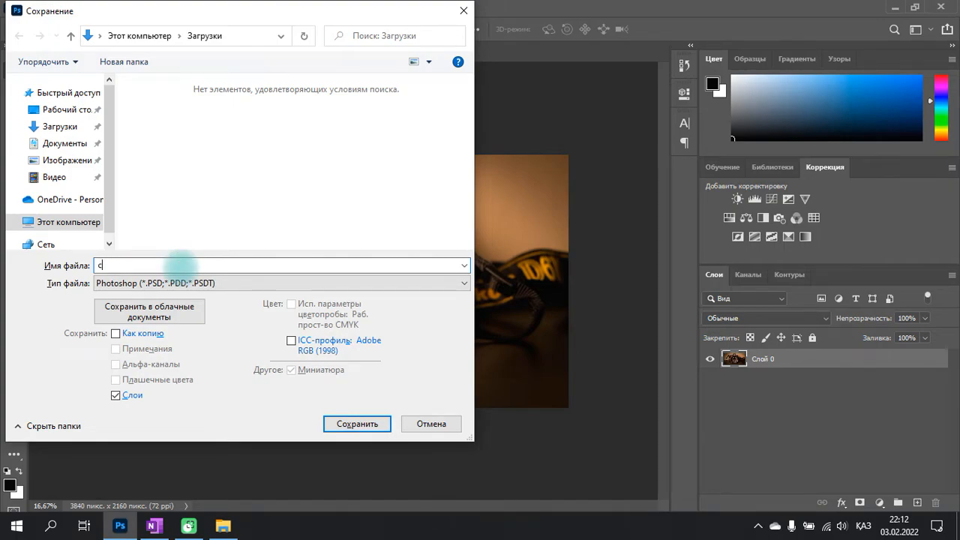
{"action": "type", "text": "рет"}
{"action": "key", "text": "Return"}
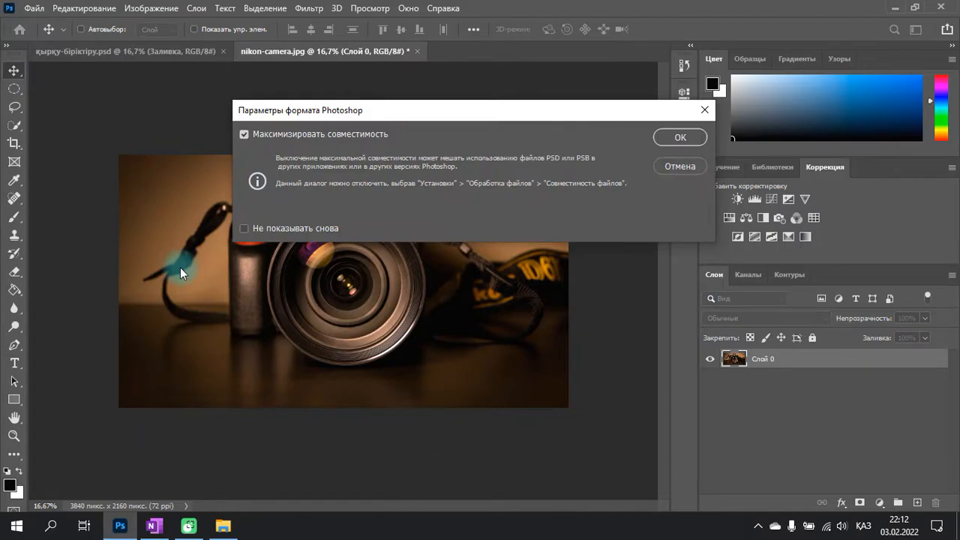
{"action": "left_click", "coordinate": [680, 138]}
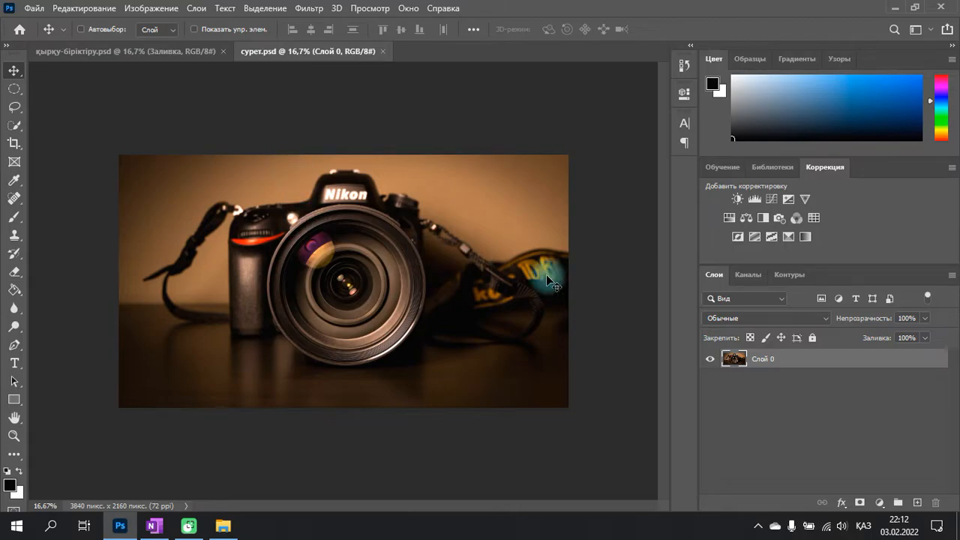
- Give the layer list more height and view the camera layer's style options, cancelling out of them
{"action": "left_click_drag", "start_coordinate": [783, 266], "coordinate": [786, 223]}
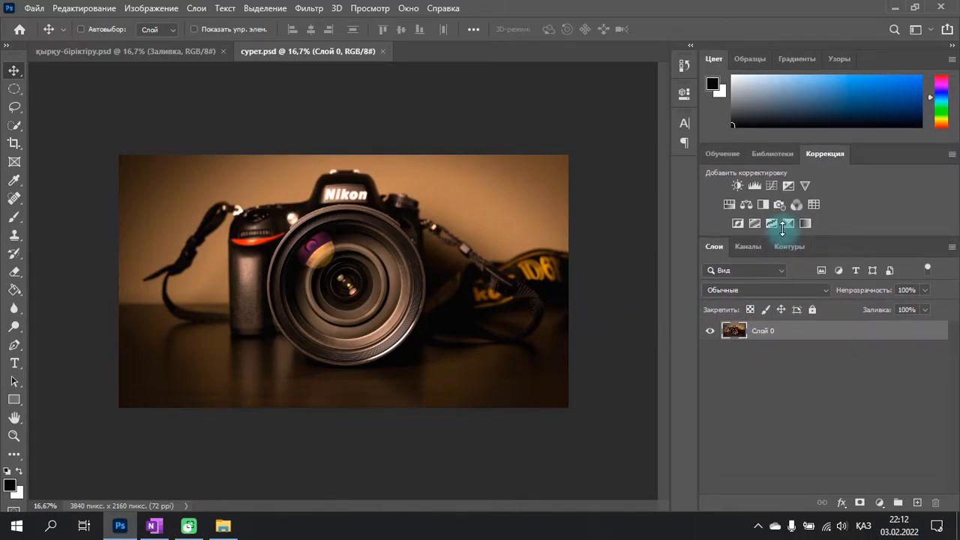
{"action": "double_click", "coordinate": [762, 332]}
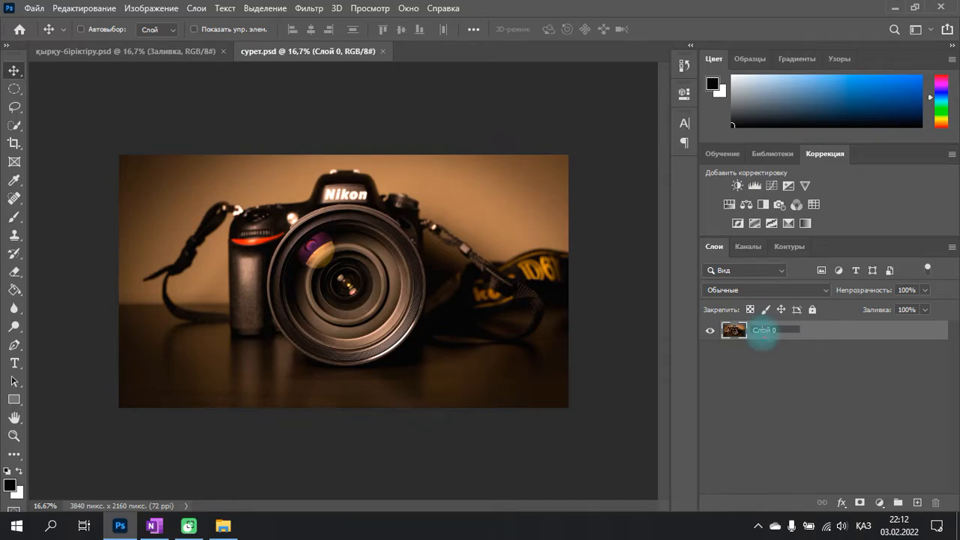
{"action": "left_click", "coordinate": [775, 351]}
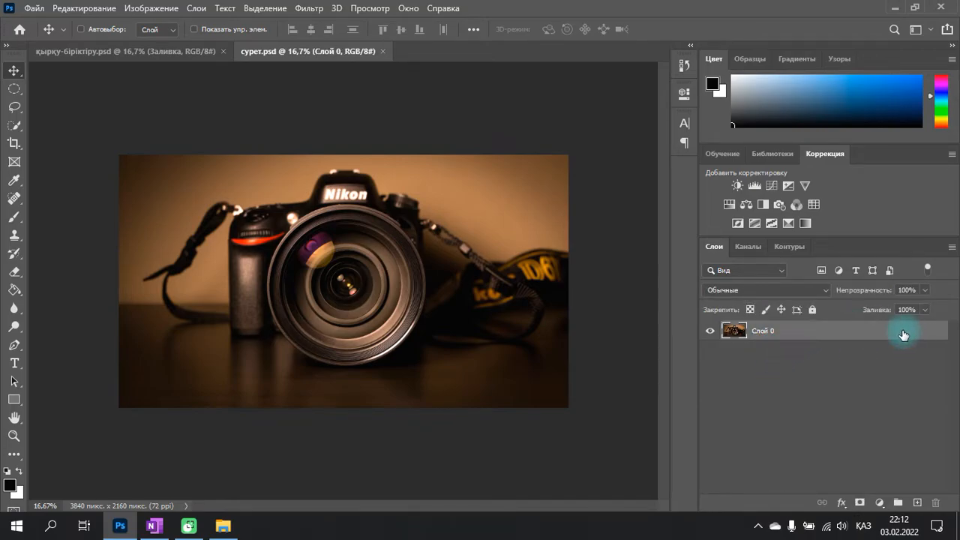
{"action": "double_click", "coordinate": [854, 332]}
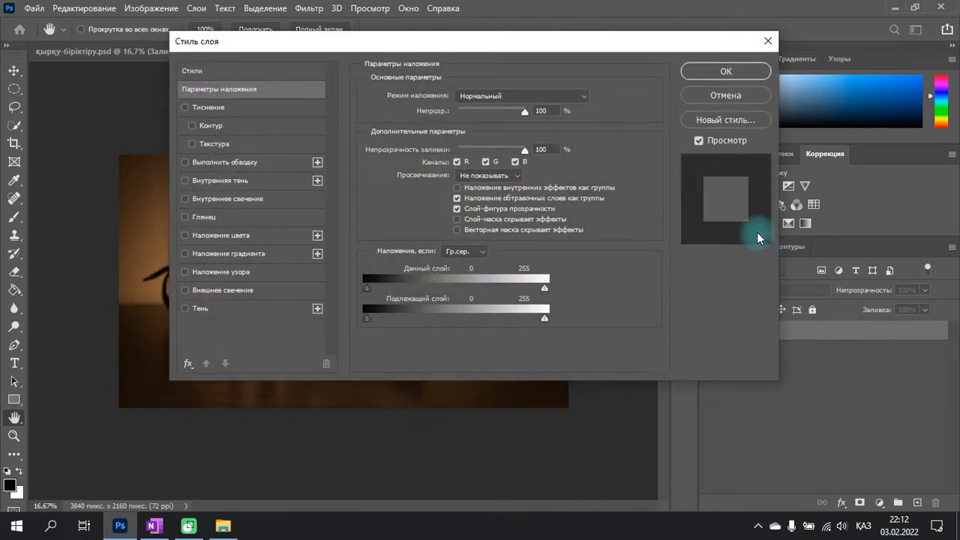
{"action": "left_click", "coordinate": [725, 98]}
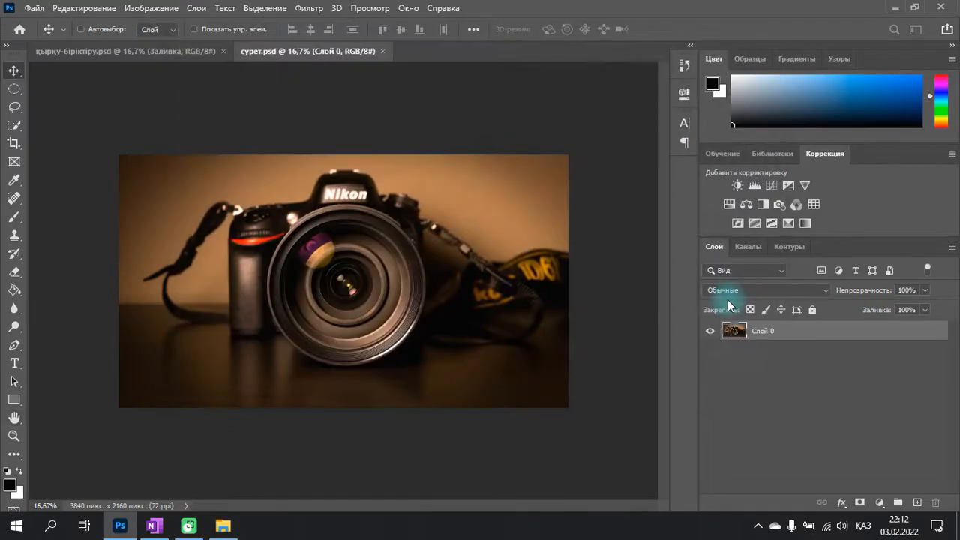
{"action": "double_click", "coordinate": [731, 331]}
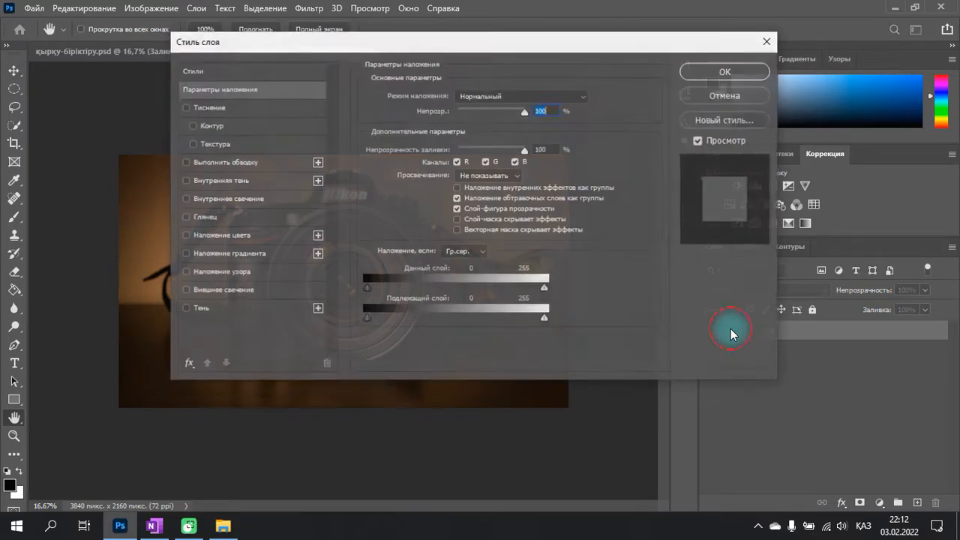
{"action": "left_click", "coordinate": [726, 96]}
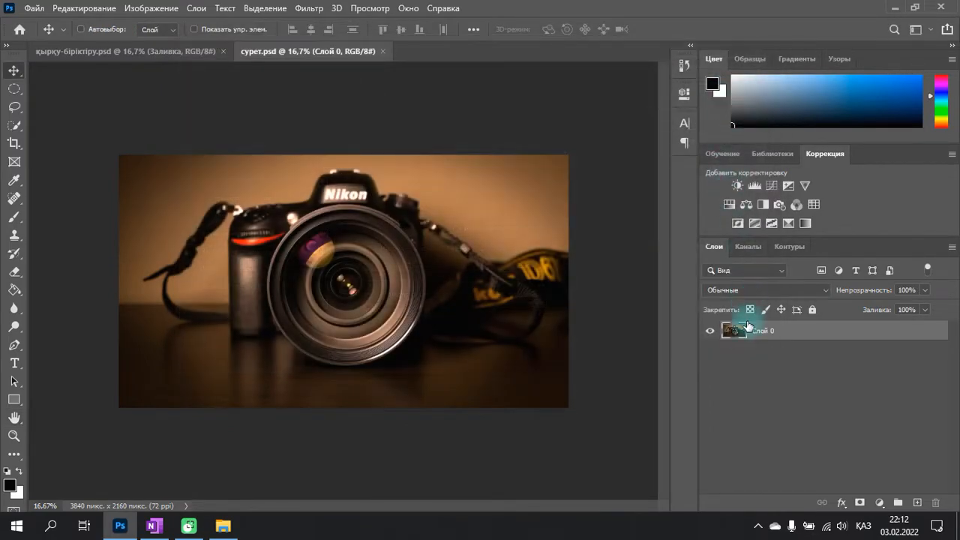
- Hide and show the camera layer repeatedly to check its visibility toggle, leaving it visible
{"action": "left_click", "coordinate": [710, 331]}
{"action": "left_click", "coordinate": [711, 332]}
{"action": "left_click", "coordinate": [710, 331]}
{"action": "left_click", "coordinate": [711, 331]}
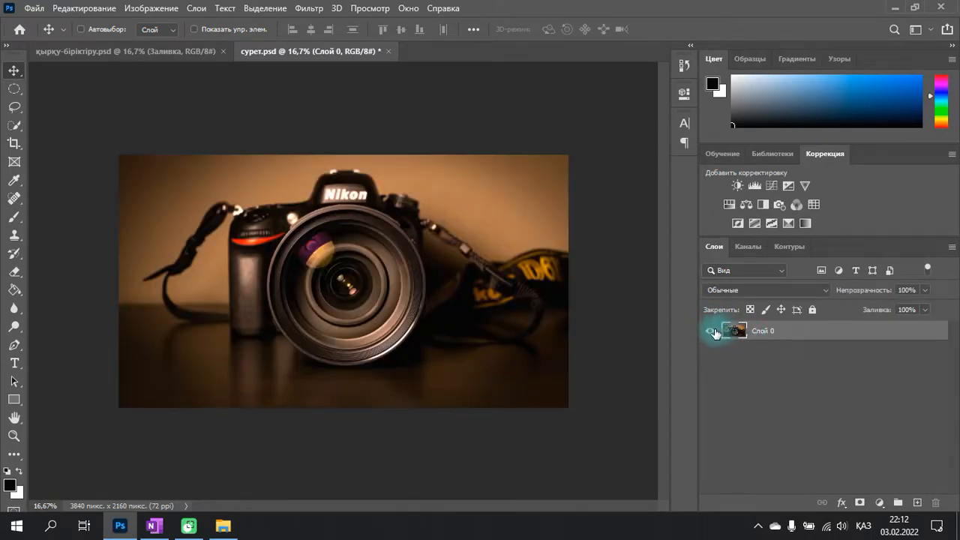
{"action": "left_click", "coordinate": [710, 331]}
{"action": "left_click", "coordinate": [710, 331]}
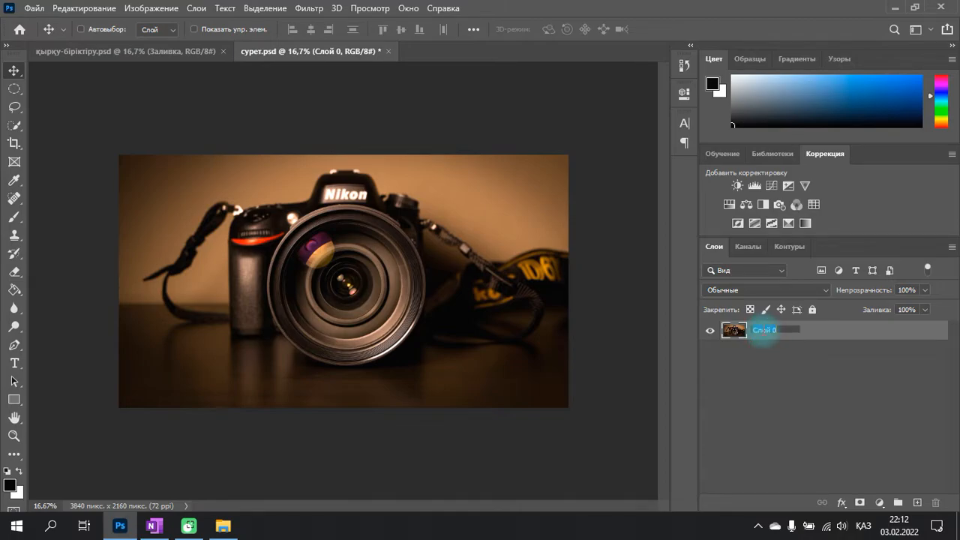
- Rename the camera layer to Фотоаппарат
{"action": "key", "text": "super+space"}
{"action": "key", "text": "Return"}
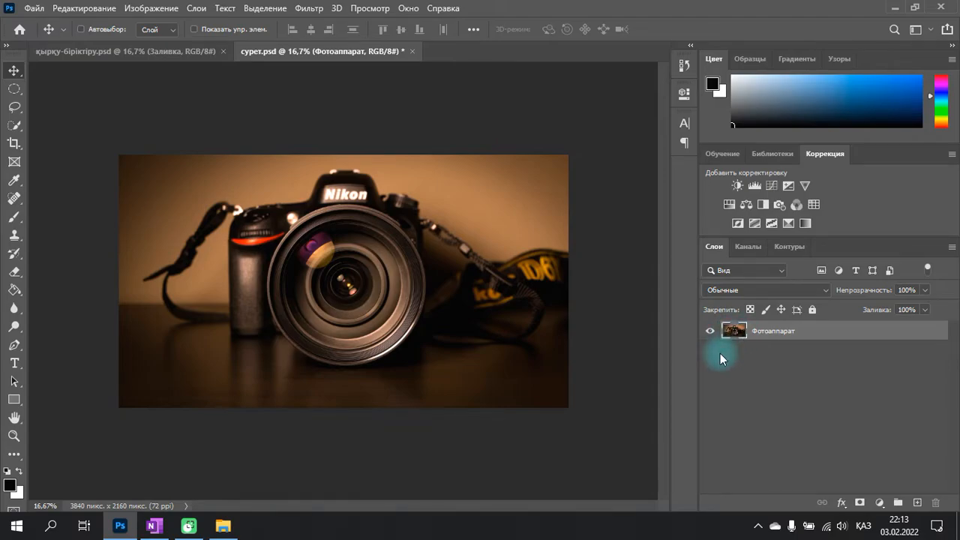
- Look at the finished composite in қырқу-біріктіру.psd for reference, and return to the lens in сурет.psd
{"action": "left_click", "coordinate": [107, 51]}
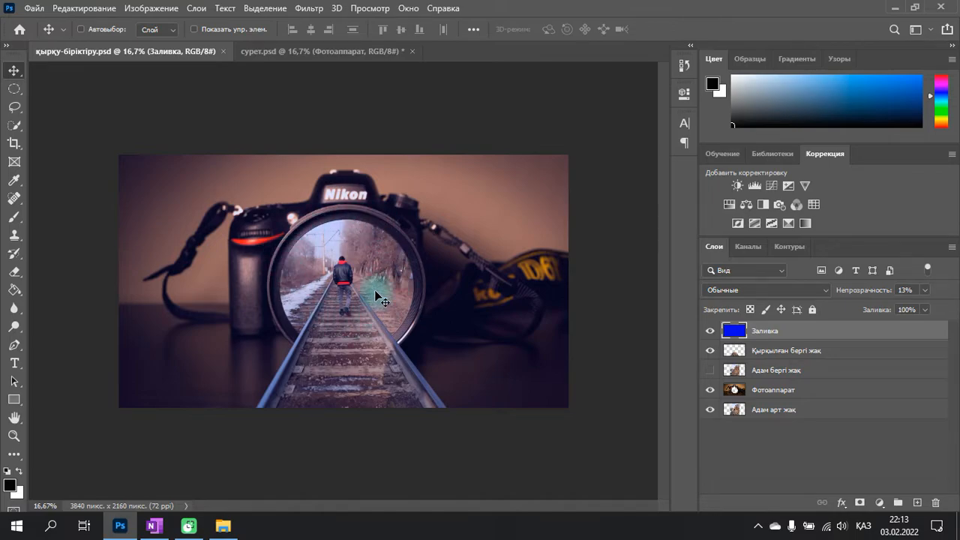
{"action": "left_click", "coordinate": [291, 52]}
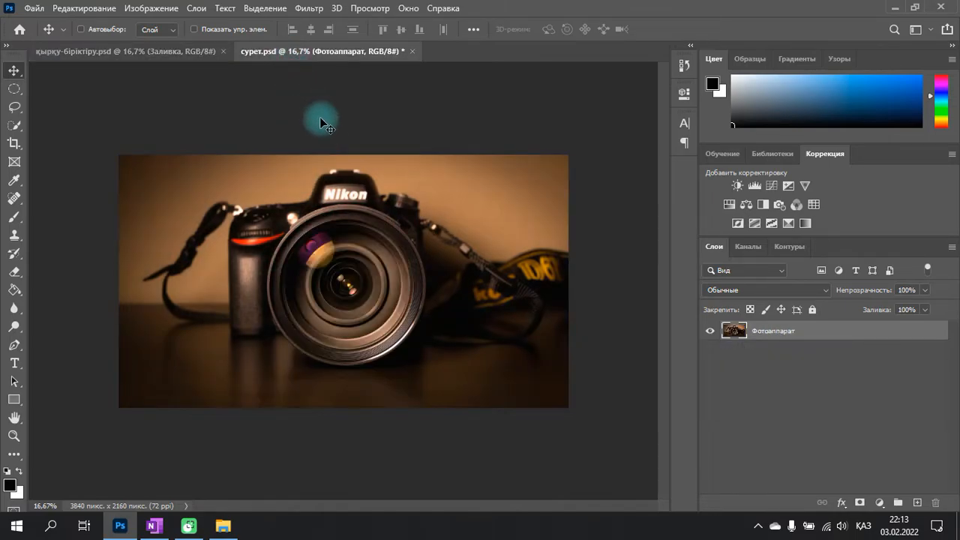
{"action": "scroll", "coordinate": [354, 254], "scroll_direction": "up", "scroll_amount": 3}
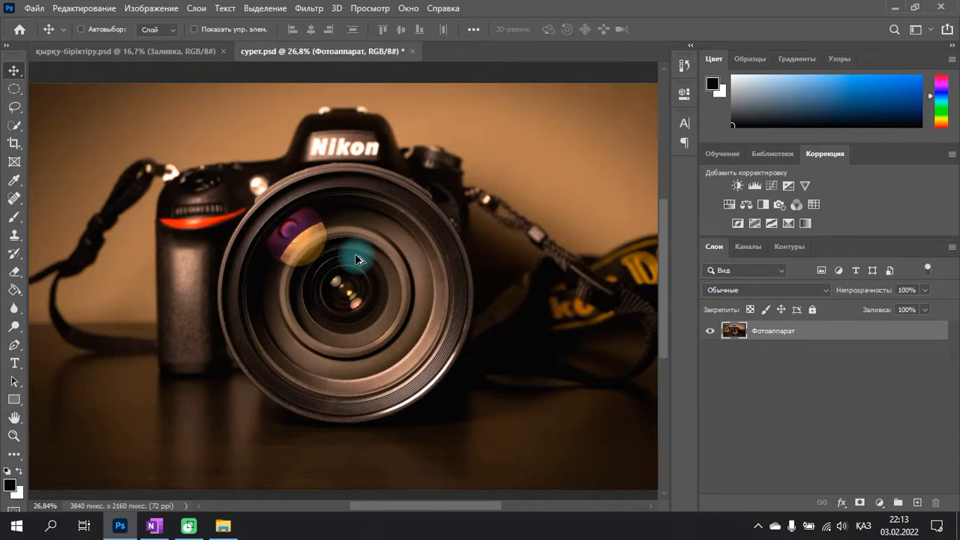
{"action": "scroll", "coordinate": [354, 254], "scroll_direction": "down", "scroll_amount": 2}
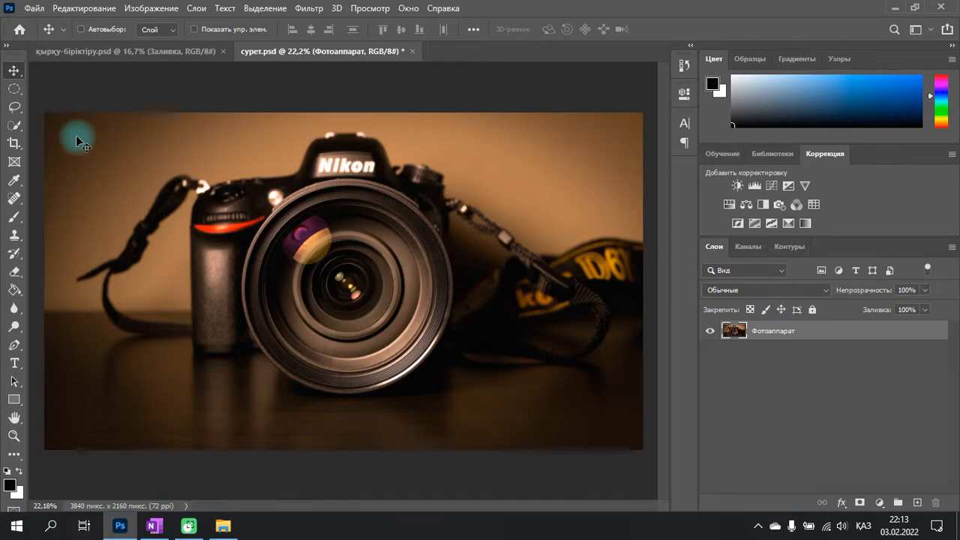
- Try to select the inside of the camera lens with the Quick Selection tool, refining the edge, and deselect it
{"action": "left_click", "coordinate": [16, 128]}
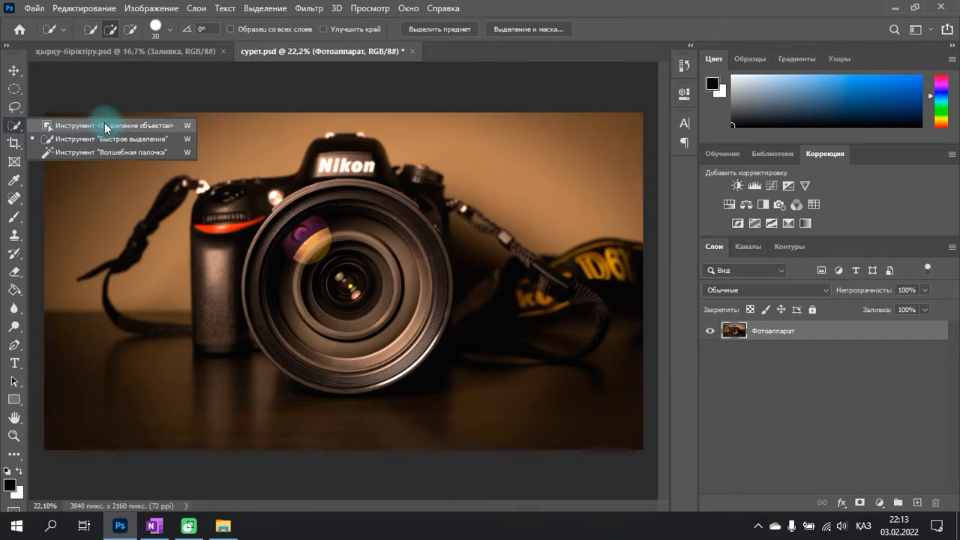
{"action": "left_click", "coordinate": [96, 140]}
{"action": "mouse_move", "coordinate": [306, 240]}
{"action": "left_mouse_down"}
{"action": "mouse_move", "coordinate": [297, 279]}
{"action": "mouse_move", "coordinate": [332, 308]}
{"action": "mouse_move", "coordinate": [396, 325]}
{"action": "mouse_move", "coordinate": [410, 304]}
{"action": "mouse_move", "coordinate": [394, 253]}
{"action": "mouse_move", "coordinate": [353, 240]}
{"action": "mouse_move", "coordinate": [414, 239]}
{"action": "left_mouse_up"}
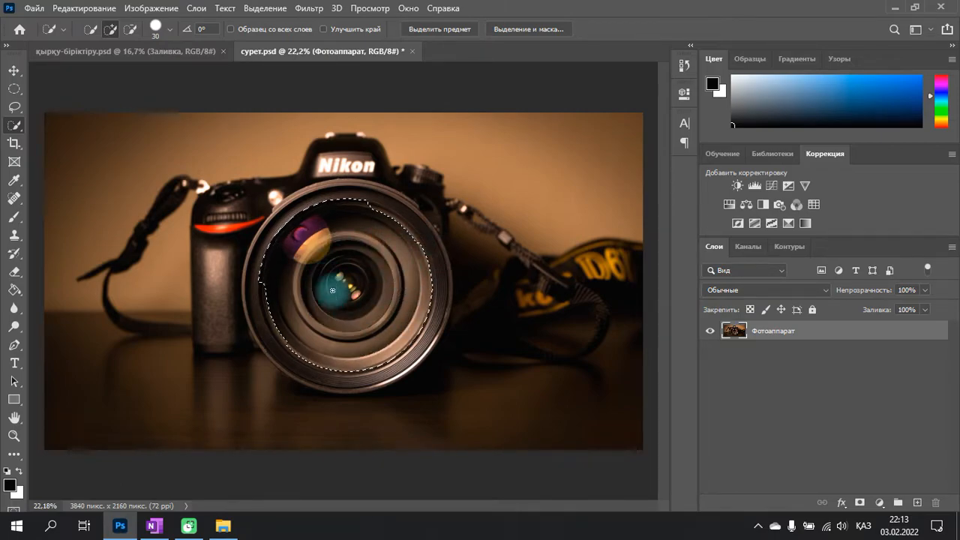
{"action": "scroll", "coordinate": [290, 280], "scroll_direction": "up", "scroll_amount": 6}
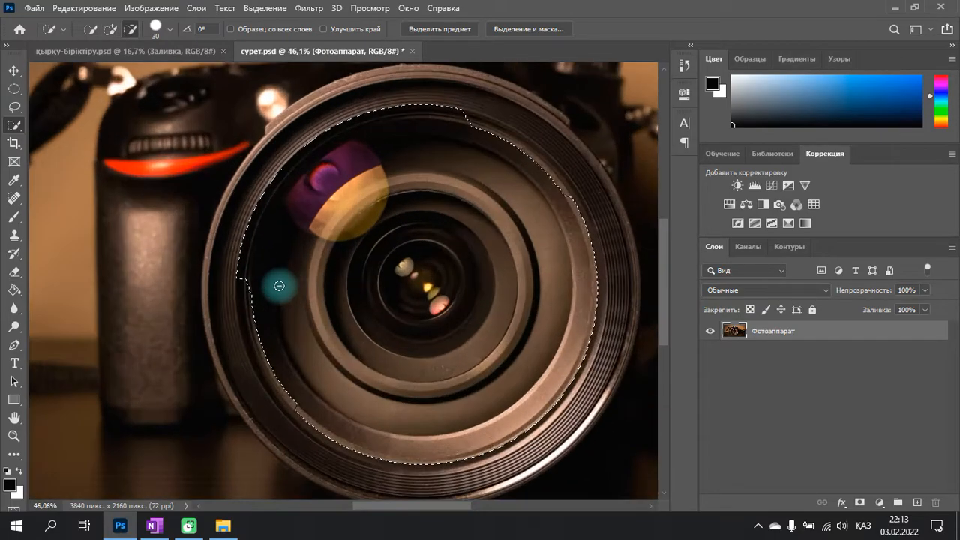
{"action": "mouse_move", "coordinate": [247, 271]}
{"action": "left_mouse_down"}
{"action": "mouse_move", "coordinate": [255, 381]}
{"action": "mouse_move", "coordinate": [238, 291]}
{"action": "left_mouse_up"}
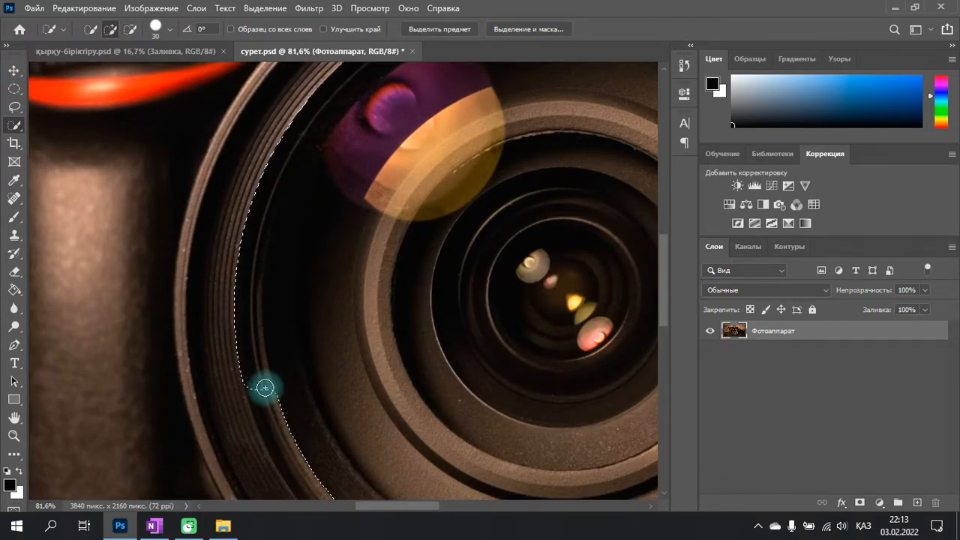
{"action": "scroll", "coordinate": [325, 267], "scroll_direction": "down", "scroll_amount": 4}
{"action": "scroll", "coordinate": [326, 267], "scroll_direction": "down", "scroll_amount": 2}
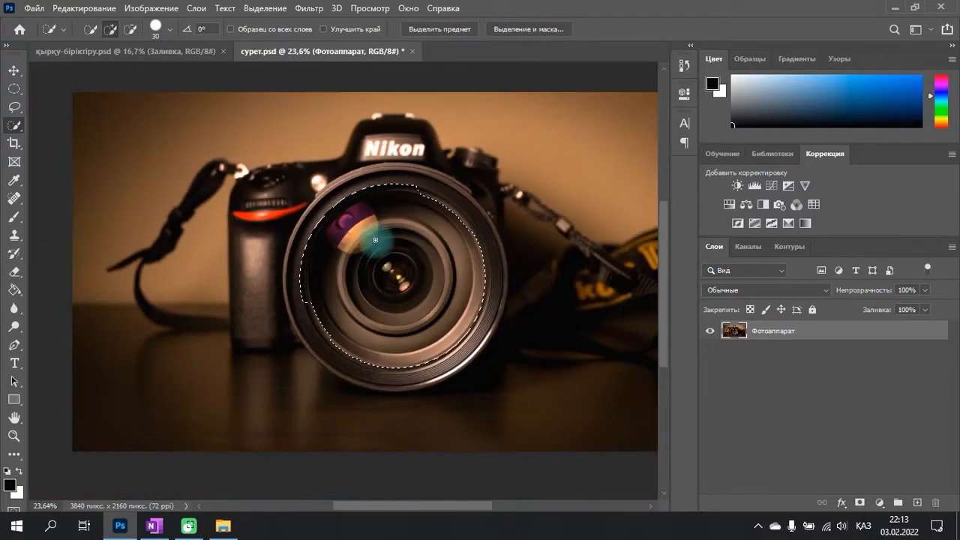
{"action": "scroll", "coordinate": [420, 193], "scroll_direction": "up", "scroll_amount": 4}
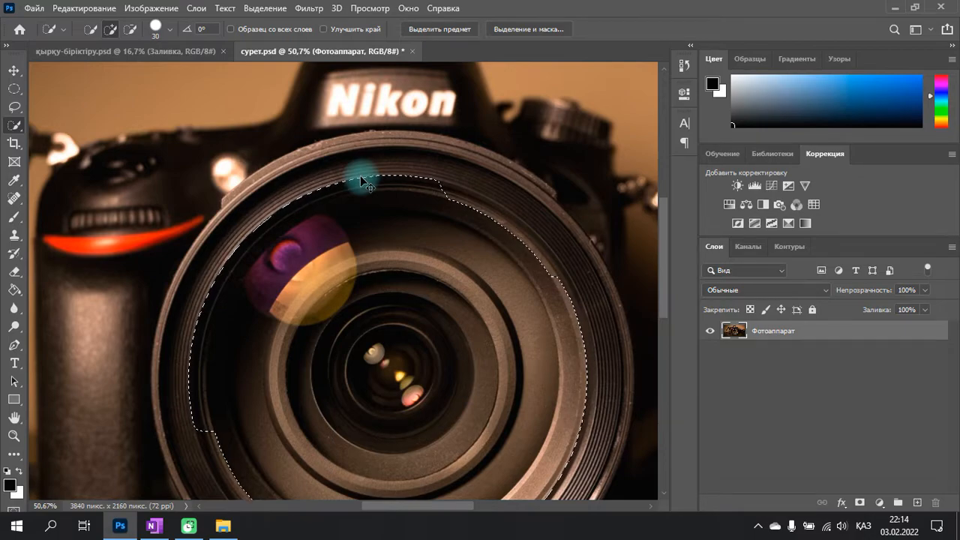
{"action": "key", "text": "ctrl+d"}
- Try Quick Selection again on the inner lens rings, and clear the selection
{"action": "scroll", "coordinate": [434, 225], "scroll_direction": "down", "scroll_amount": 2}
{"action": "scroll", "coordinate": [432, 247], "scroll_direction": "down", "scroll_amount": 1}
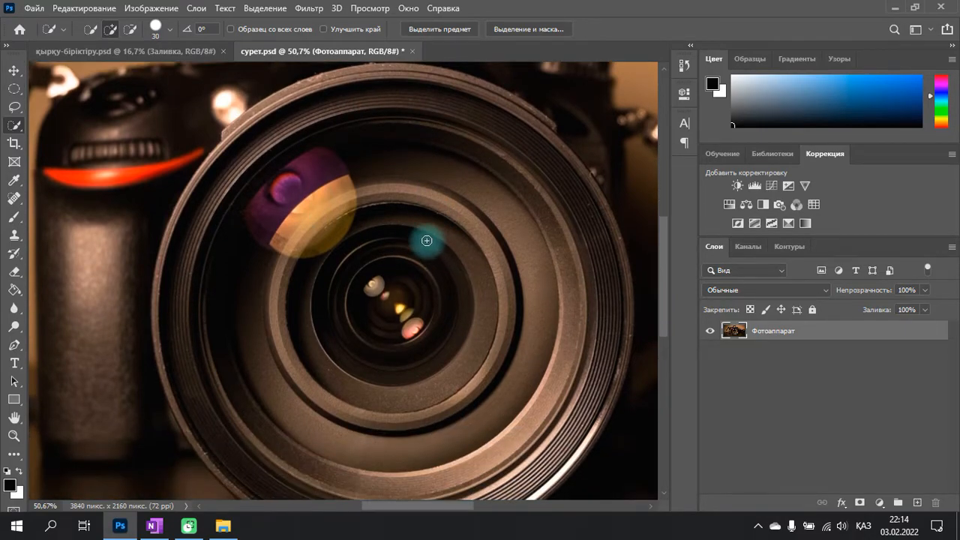
{"action": "left_click_drag", "start_coordinate": [476, 322], "coordinate": [405, 317]}
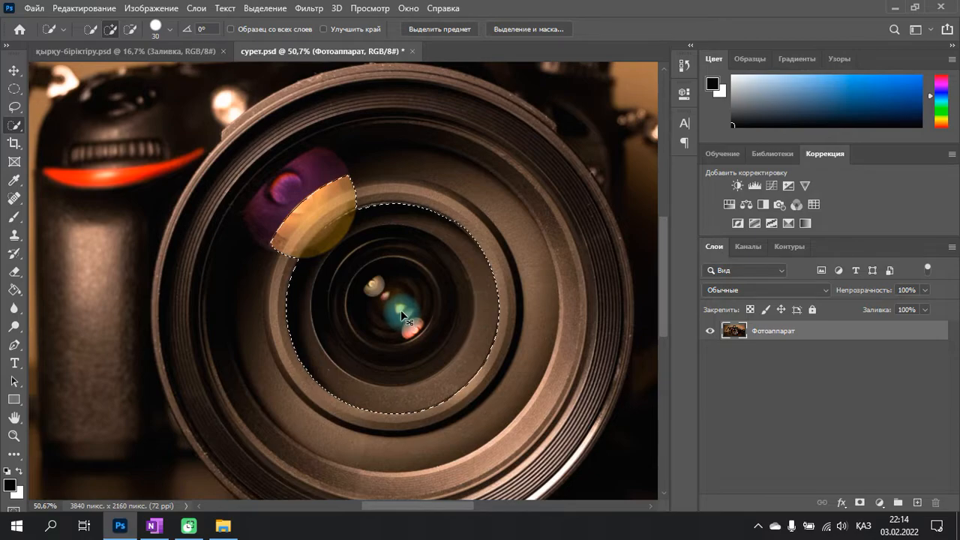
{"action": "key", "text": "ctrl+d"}
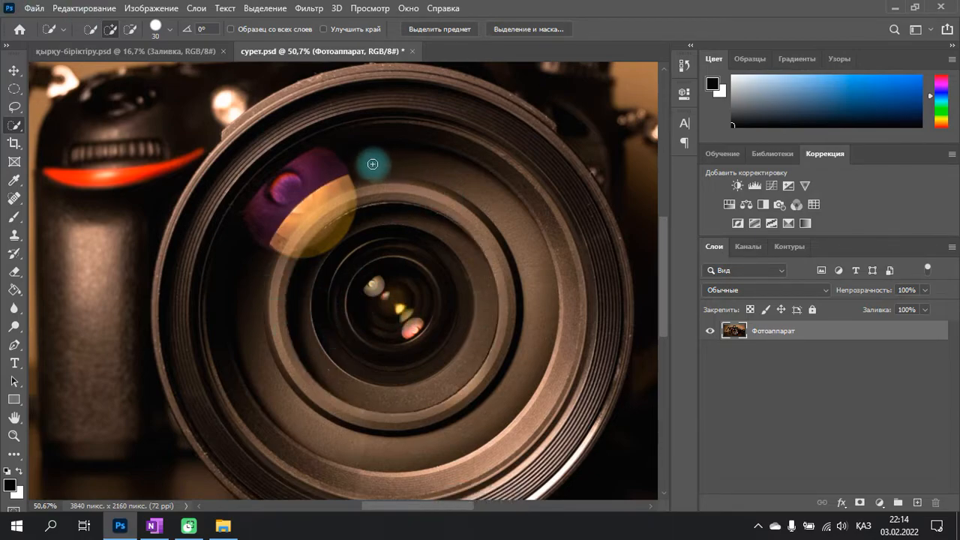
- Select the whole camera and strap with the Object Selection tool in rectangle mode, and copy the selection to a new layer
{"action": "right_click", "coordinate": [16, 129]}
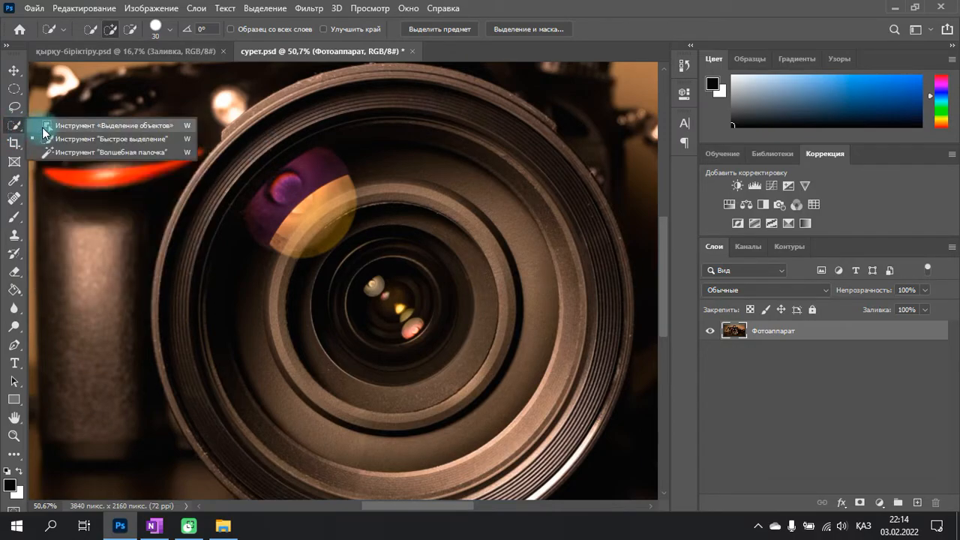
{"action": "left_click", "coordinate": [139, 126]}
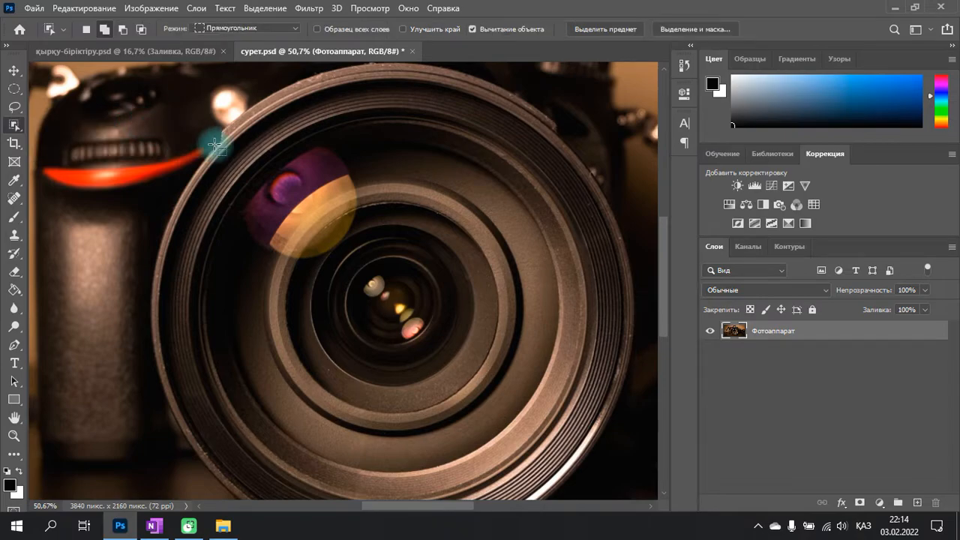
{"action": "scroll", "coordinate": [216, 144], "scroll_direction": "down", "scroll_amount": 5}
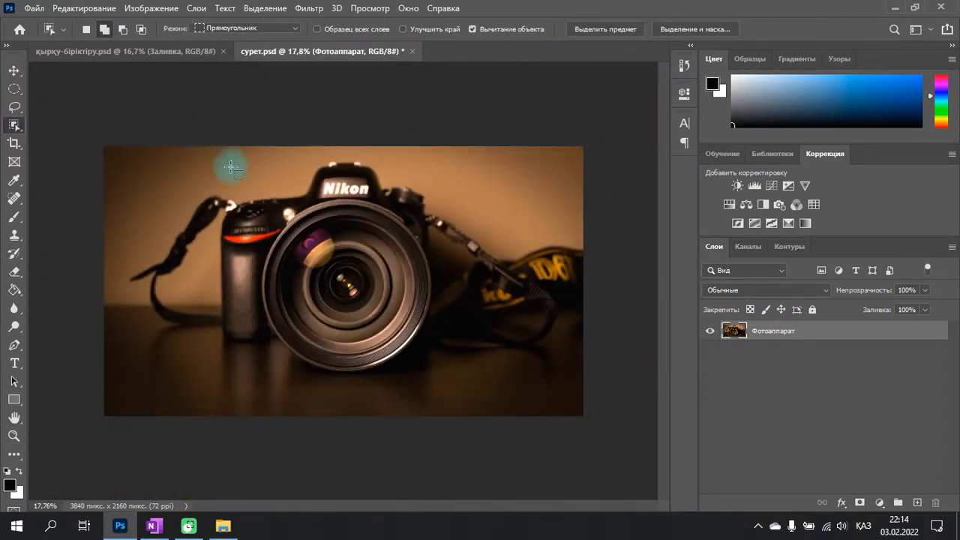
{"action": "left_click_drag", "start_coordinate": [142, 166], "coordinate": [579, 379]}
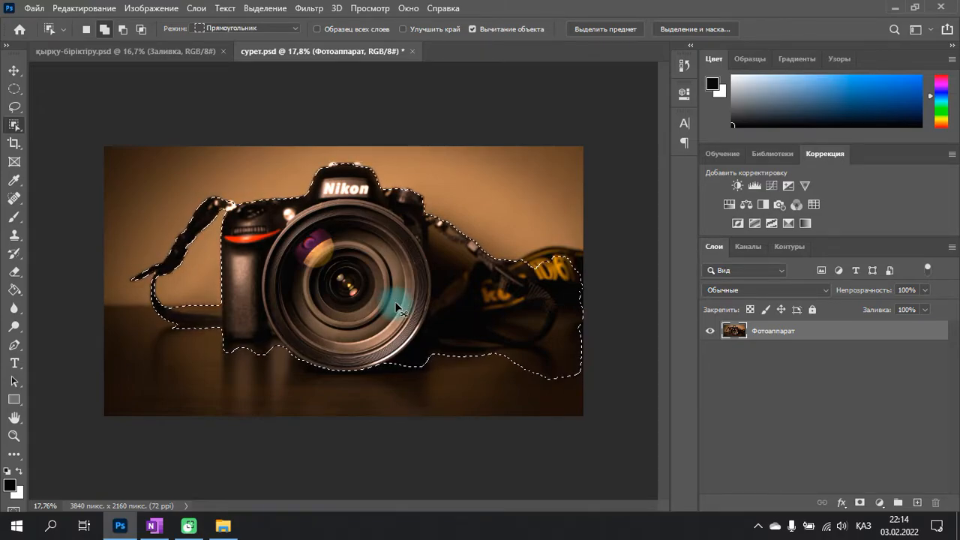
{"action": "key", "text": "ctrl+j"}
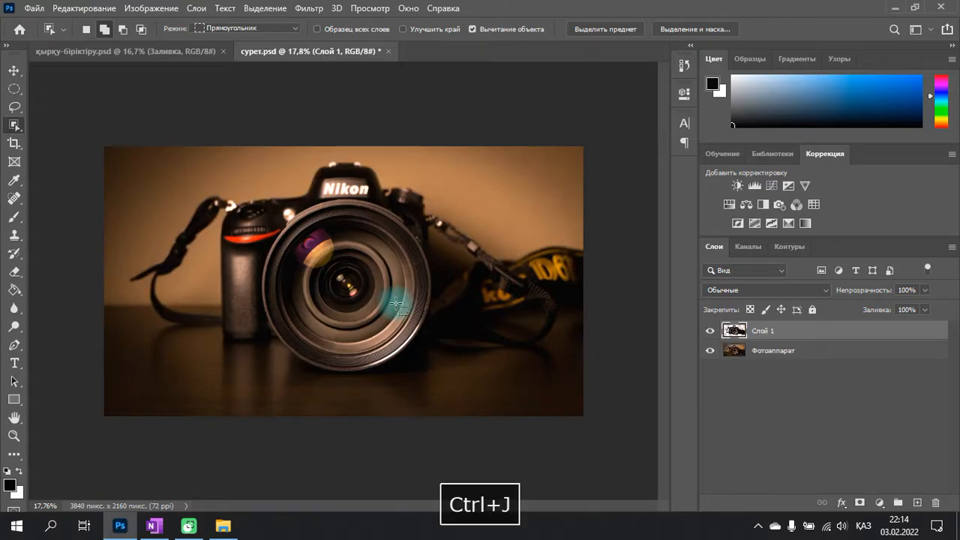
- Check the camera cutout with the Фотоаппарат layer hidden, show that layer again, and delete the Слой 1 layer
{"action": "left_click", "coordinate": [710, 351]}
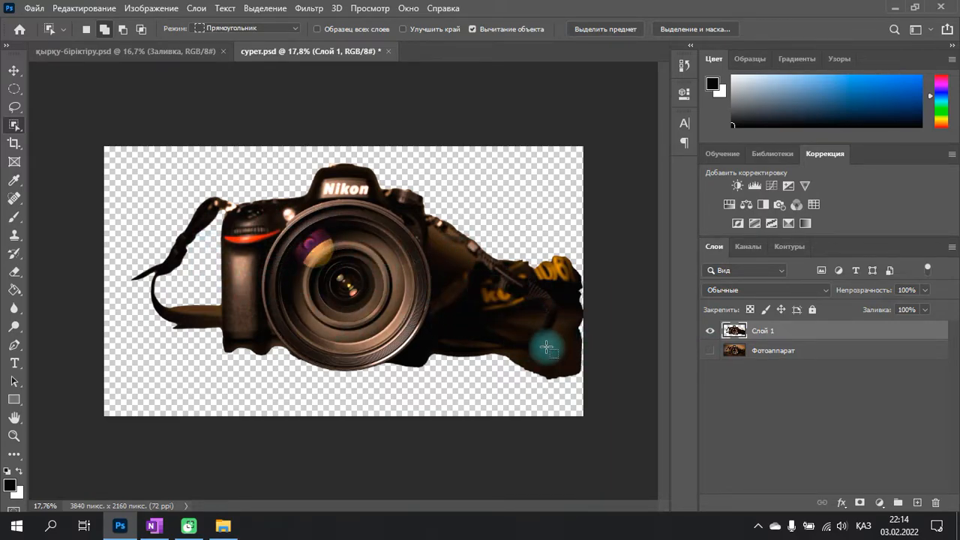
{"action": "left_click", "coordinate": [709, 350]}
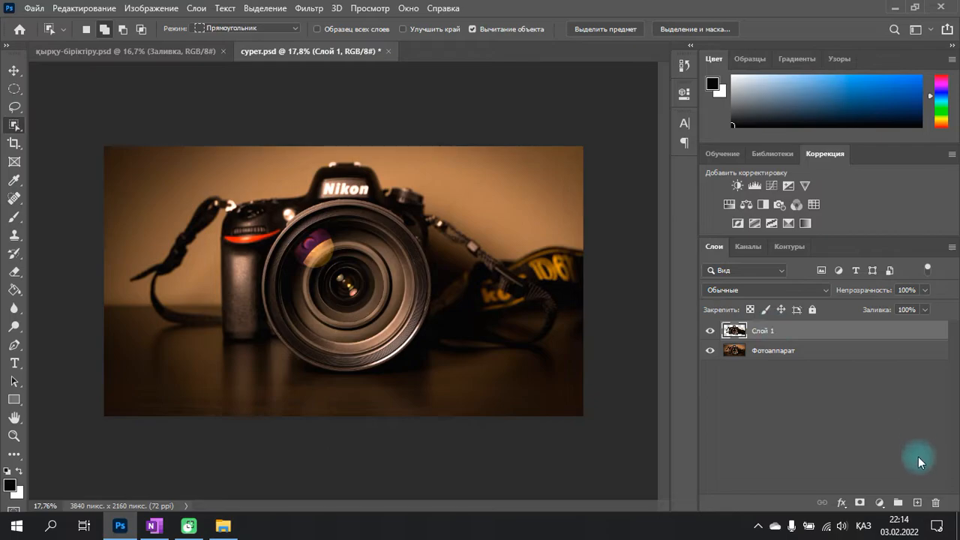
{"action": "left_click", "coordinate": [936, 505]}
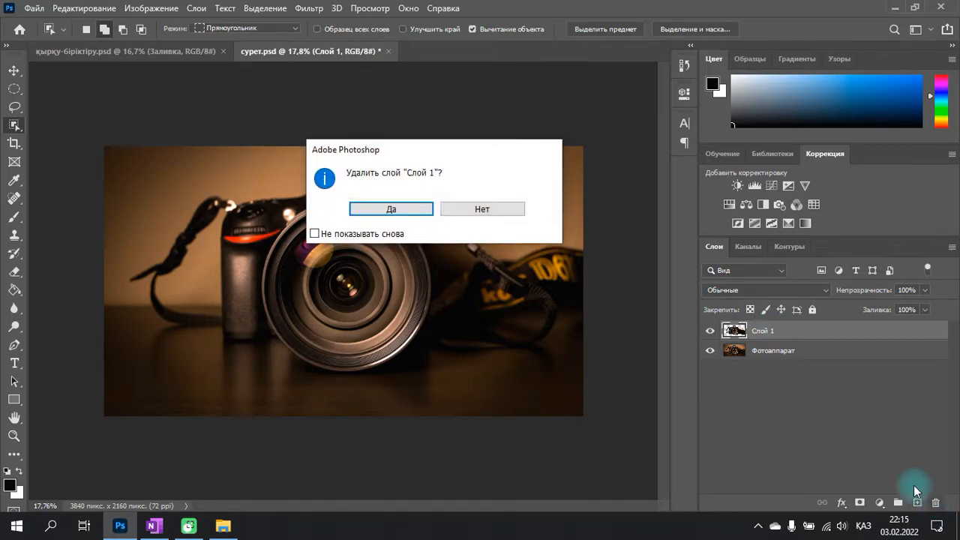
{"action": "left_click", "coordinate": [388, 205]}
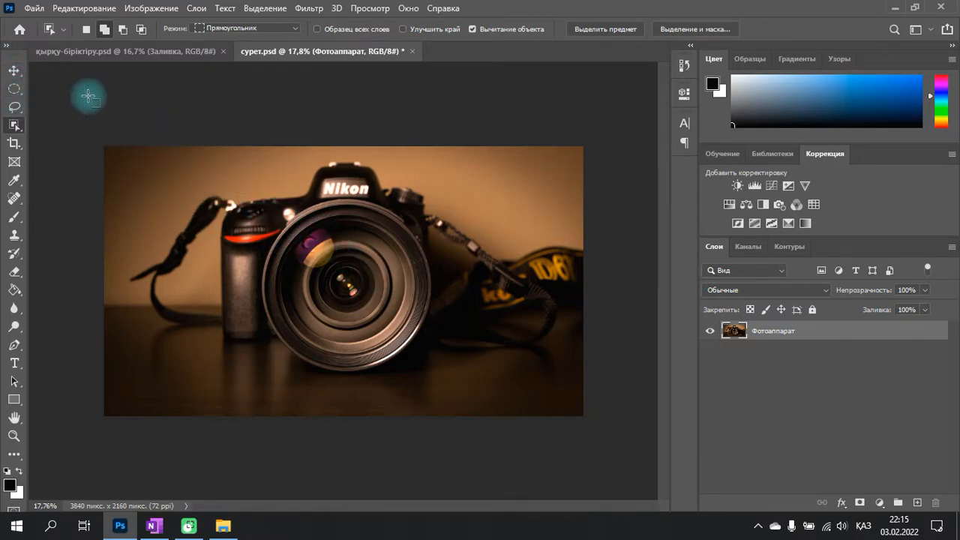
- Activate the Elliptical Marquee tool and set its style to fixed proportions (Задан. пропорции)
{"action": "left_click", "coordinate": [14, 90]}
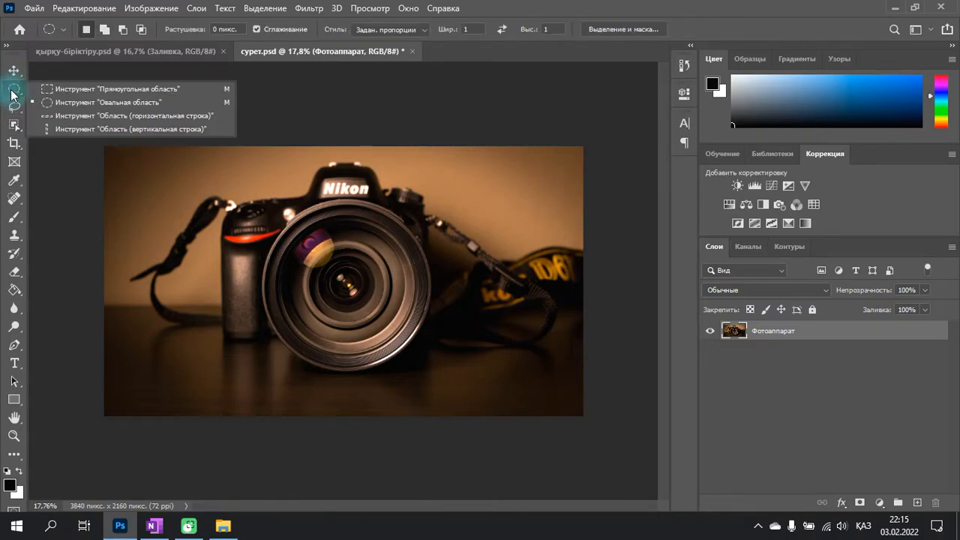
{"action": "left_click", "coordinate": [13, 94]}
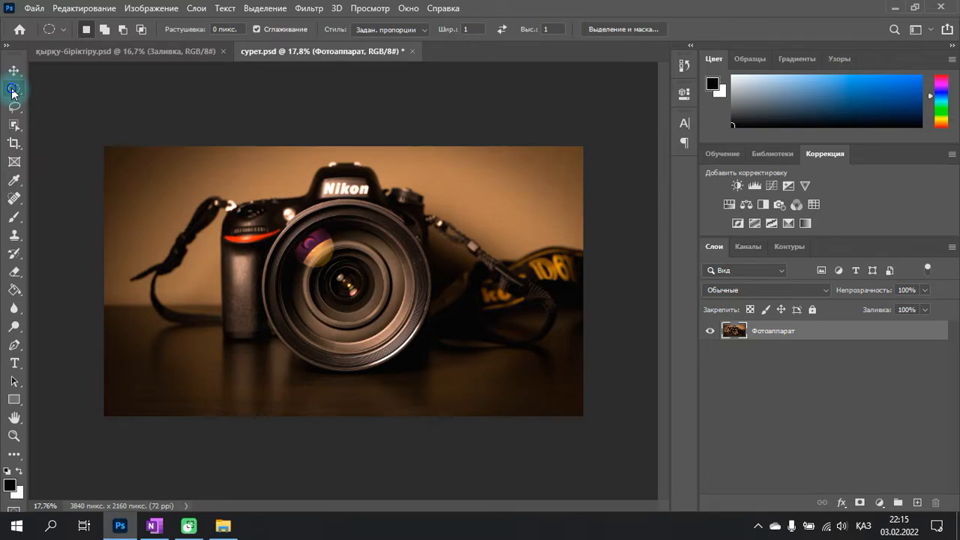
{"action": "right_click", "coordinate": [13, 94]}
{"action": "left_click", "coordinate": [164, 90]}
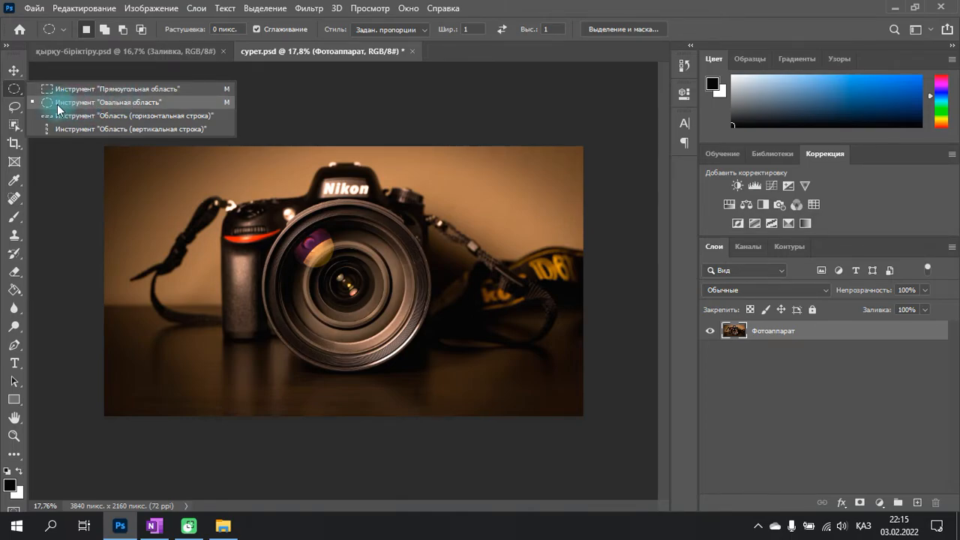
{"action": "left_click", "coordinate": [80, 103]}
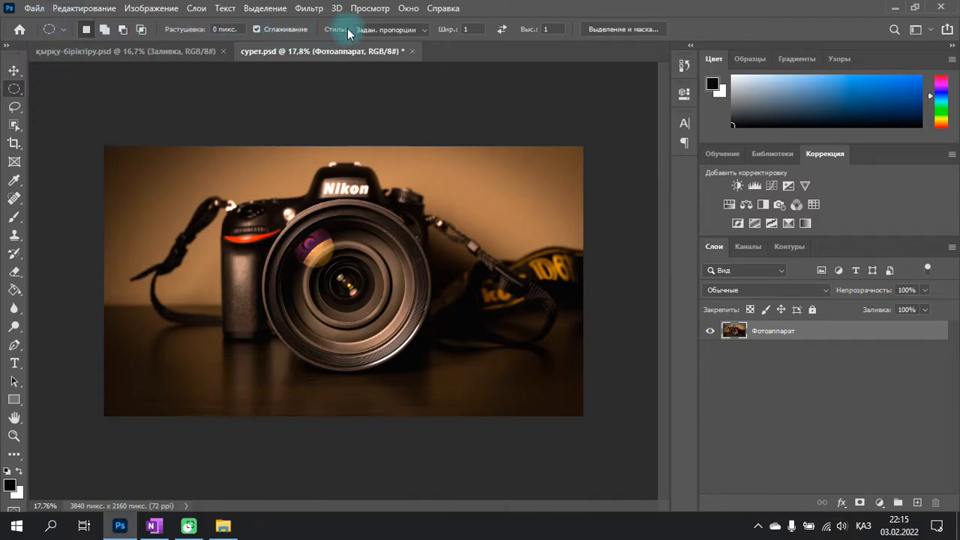
{"action": "left_click", "coordinate": [381, 31]}
{"action": "left_click", "coordinate": [382, 43]}
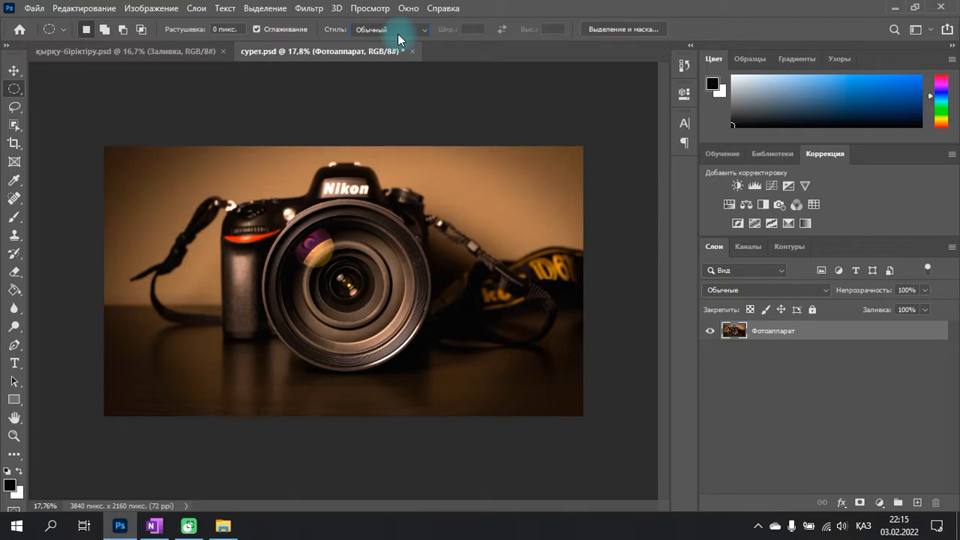
{"action": "left_click", "coordinate": [387, 30]}
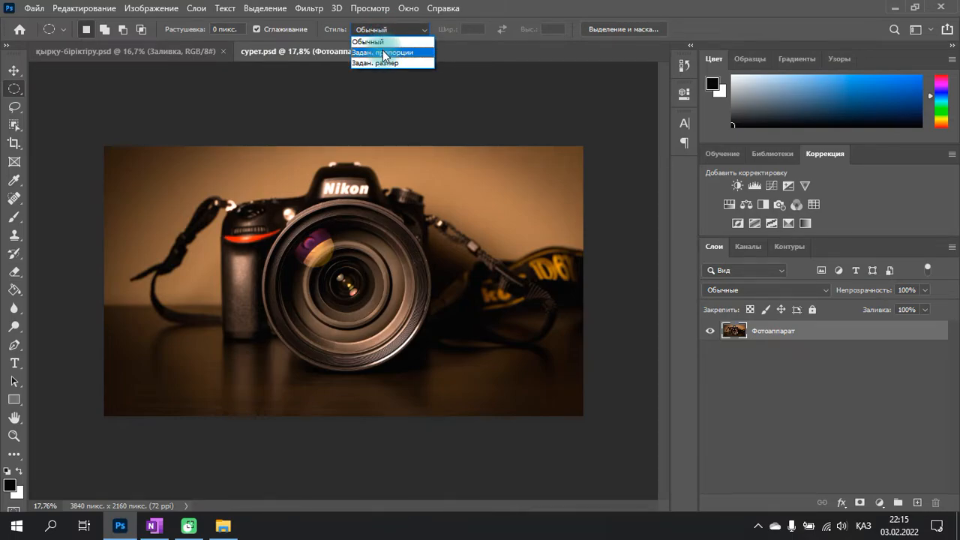
{"action": "left_click", "coordinate": [385, 53]}
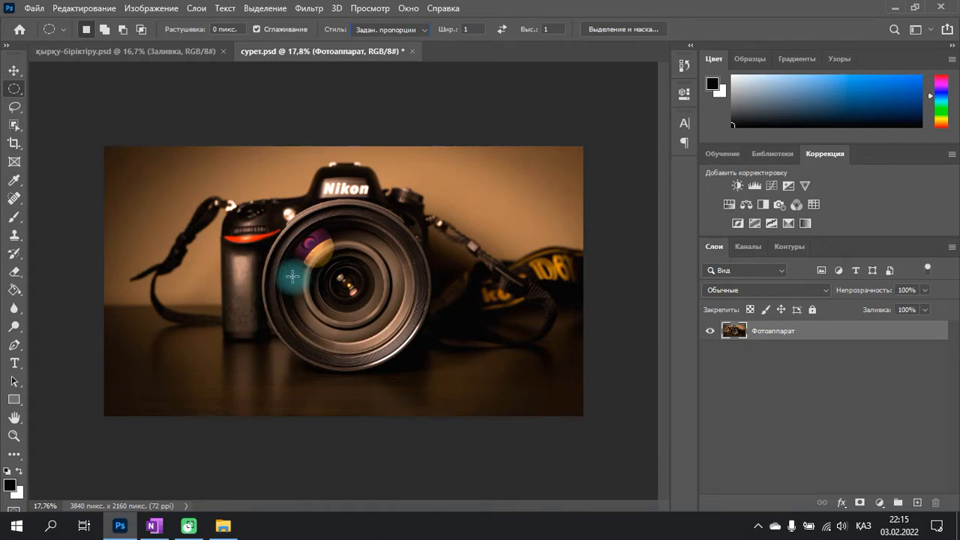
- Examine the inner lens rings up close and at reduced size, and fit the whole photo in view
{"action": "key", "text": "ctrl+plus"}
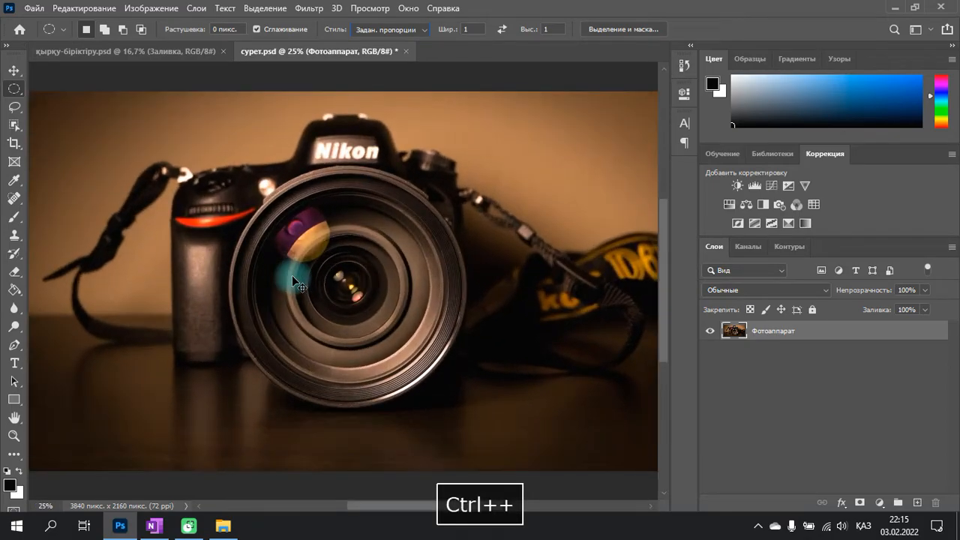
{"action": "key", "text": "ctrl+plus"}
{"action": "key", "text": "ctrl+plus"}
{"action": "key", "text": "ctrl+plus"}
{"action": "key", "text": "ctrl+plus"}
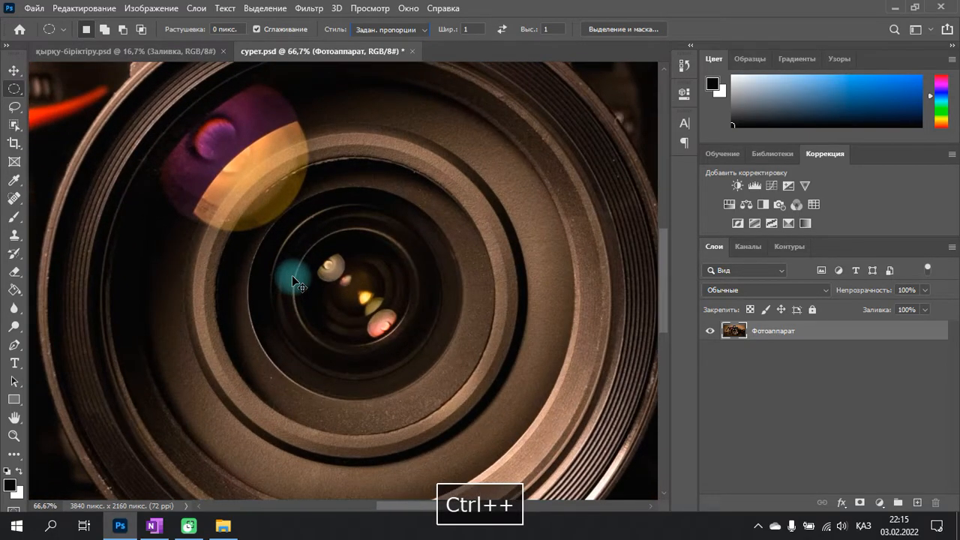
{"action": "key", "text": "ctrl+minus"}
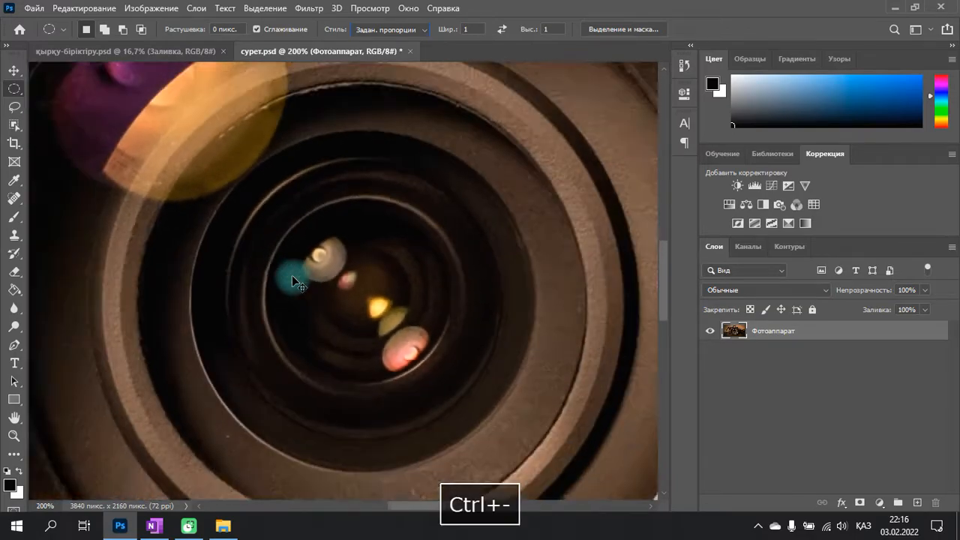
{"action": "key", "text": "ctrl+minus"}
{"action": "key", "text": "ctrl+minus"}
{"action": "key", "text": "ctrl+minus"}
{"action": "key", "text": "ctrl+minus"}
{"action": "key", "text": "ctrl+minus"}
{"action": "key", "text": "ctrl+minus"}
{"action": "key", "text": "ctrl+minus"}
{"action": "key", "text": "ctrl+minus"}
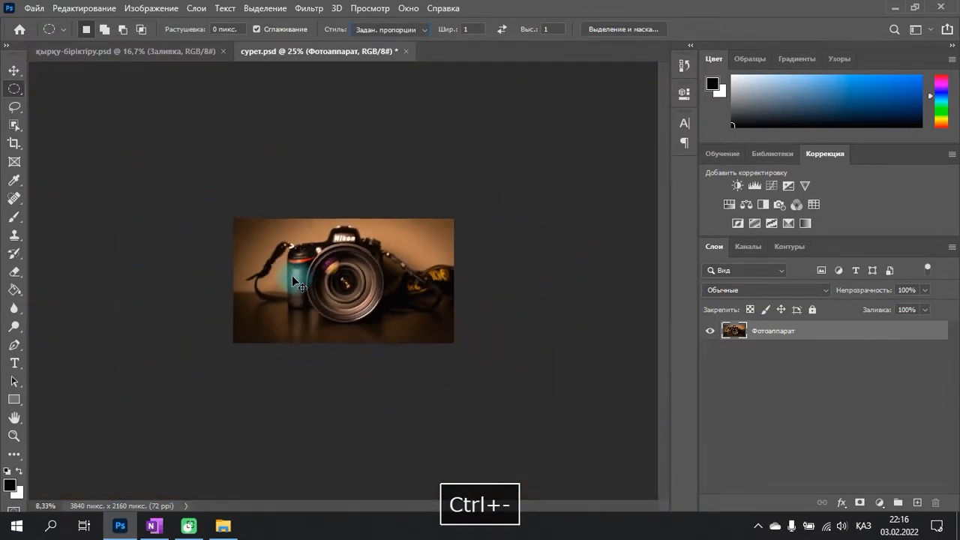
{"action": "key", "text": "ctrl+0"}
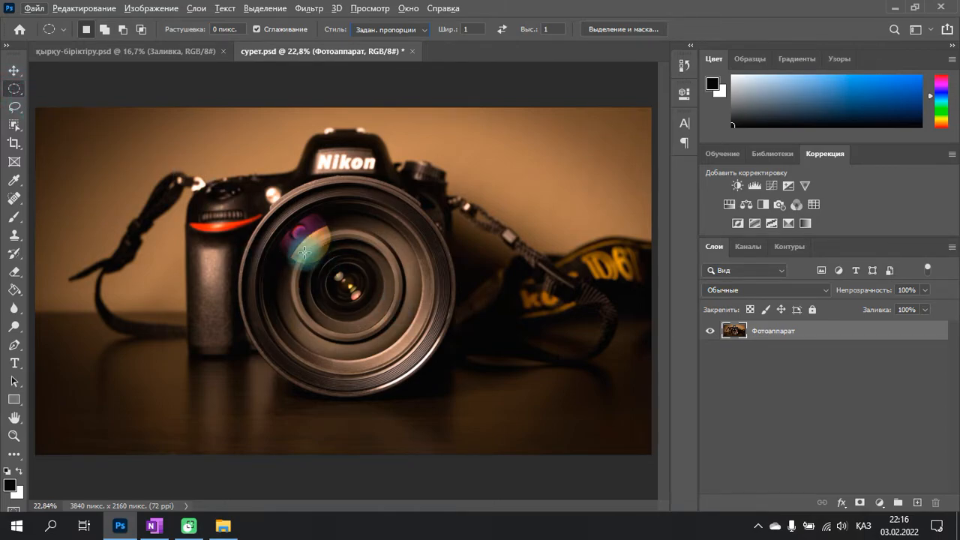
- With the Move tool active, inspect the lens reflection and ring edges at several magnifications
{"action": "left_click", "coordinate": [14, 72]}
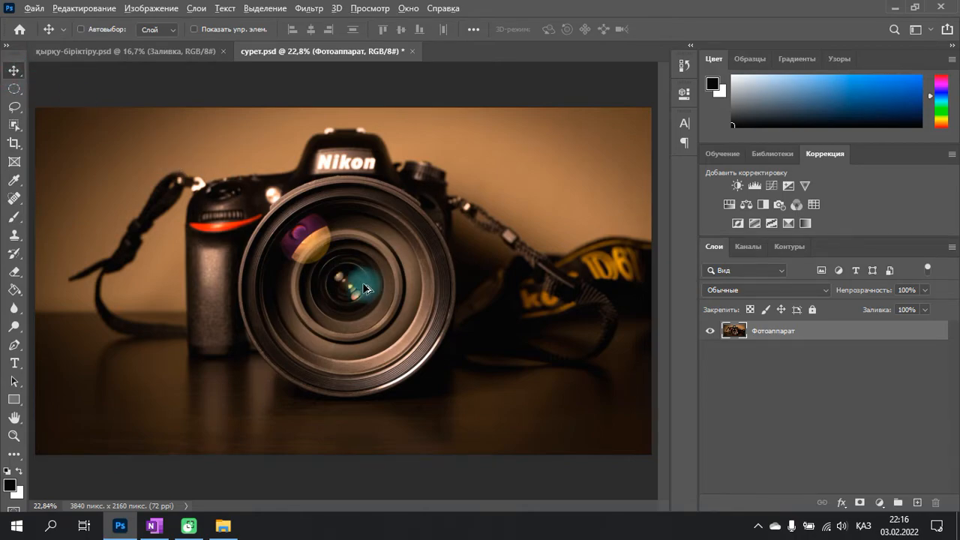
{"action": "scroll", "coordinate": [356, 279], "scroll_direction": "up", "scroll_amount": 2}
{"action": "scroll", "coordinate": [355, 279], "scroll_direction": "up", "scroll_amount": 8}
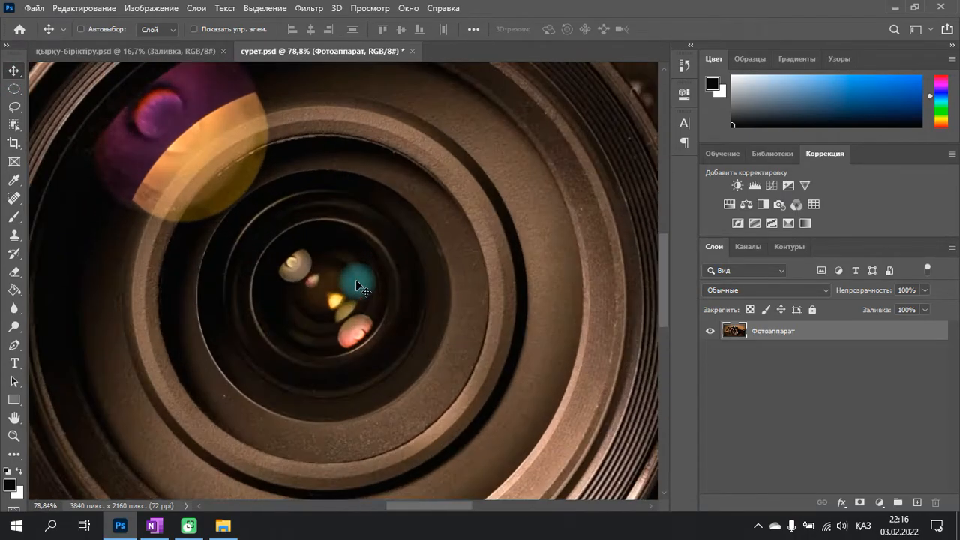
{"action": "scroll", "coordinate": [355, 279], "scroll_direction": "down", "scroll_amount": 3}
{"action": "scroll", "coordinate": [236, 264], "scroll_direction": "down", "scroll_amount": 2}
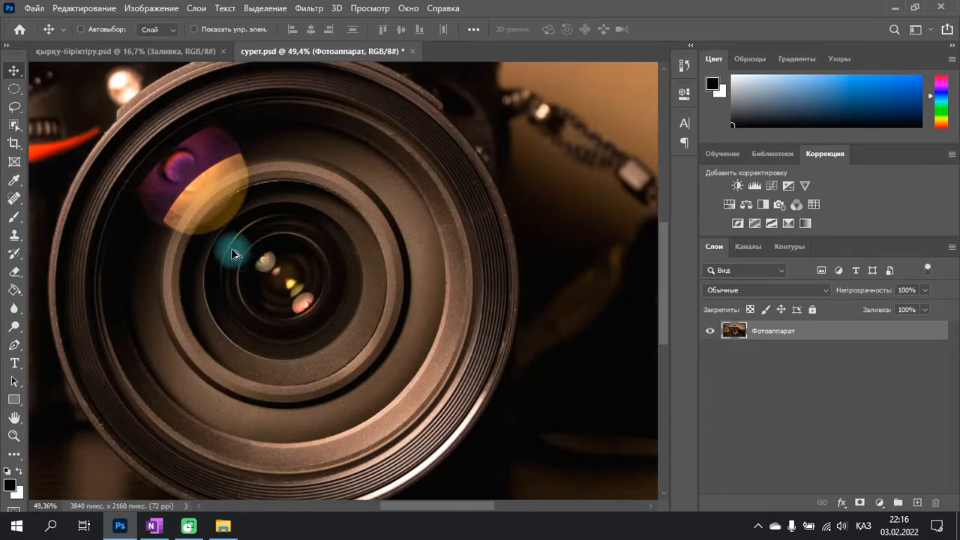
{"action": "right_click", "coordinate": [15, 72]}
{"action": "left_click", "coordinate": [14, 73]}
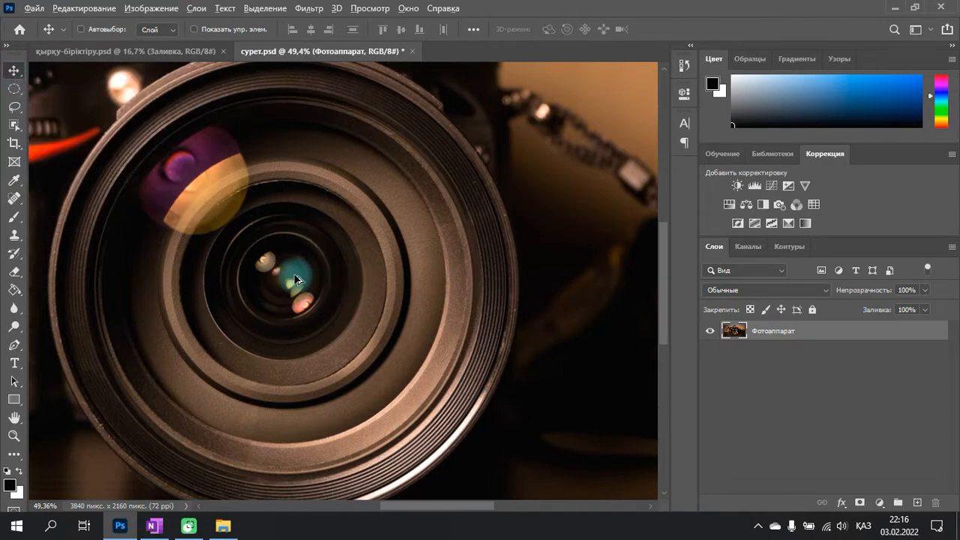
{"action": "scroll", "coordinate": [295, 279], "scroll_direction": "down", "scroll_amount": 10}
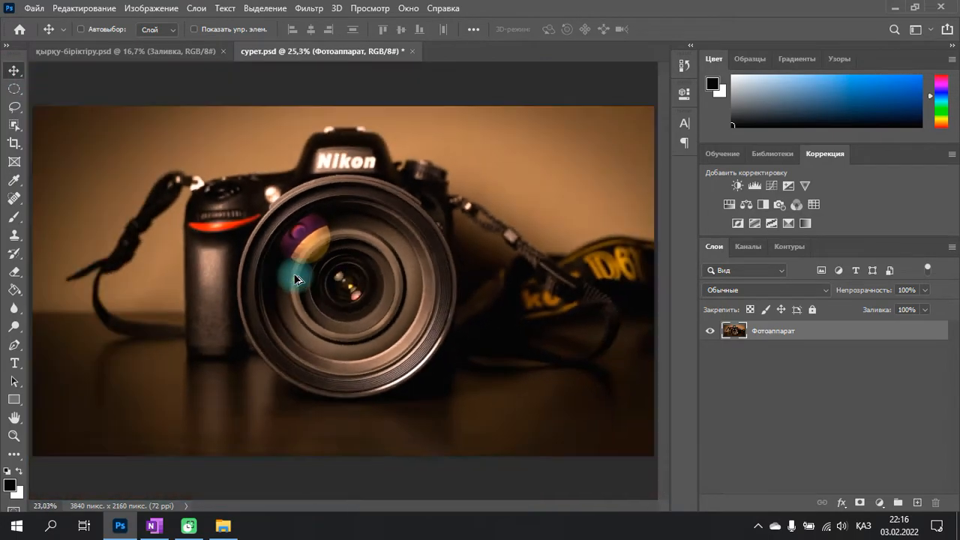
{"action": "scroll", "coordinate": [295, 279], "scroll_direction": "down", "scroll_amount": 4}
{"action": "scroll", "coordinate": [295, 279], "scroll_direction": "up", "scroll_amount": 6}
{"action": "scroll", "coordinate": [295, 279], "scroll_direction": "up", "scroll_amount": 6}
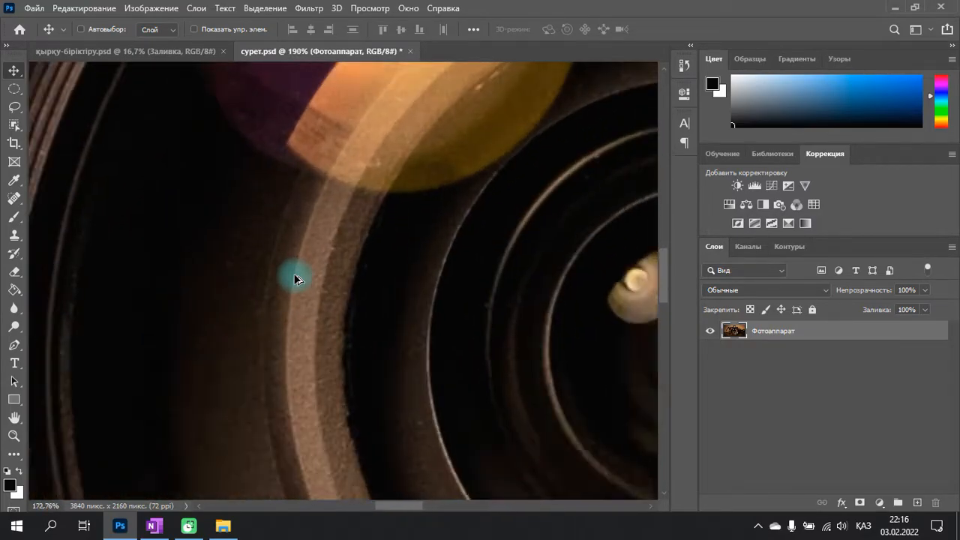
{"action": "scroll", "coordinate": [295, 279], "scroll_direction": "down", "scroll_amount": 7}
{"action": "scroll", "coordinate": [295, 279], "scroll_direction": "up", "scroll_amount": 2}
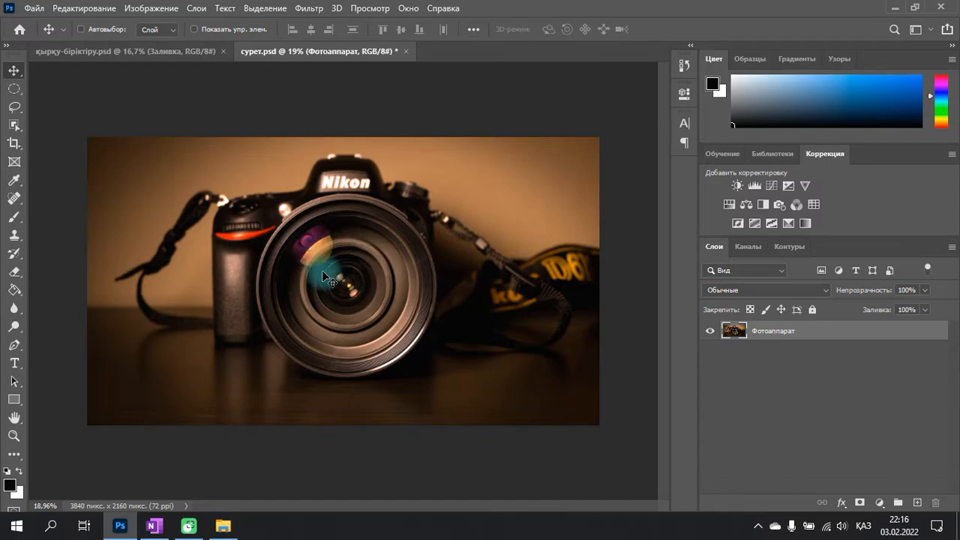
- Draw a circular selection around the inner lens rings with the Elliptical Marquee tool at fixed proportions
{"action": "left_click", "coordinate": [12, 93]}
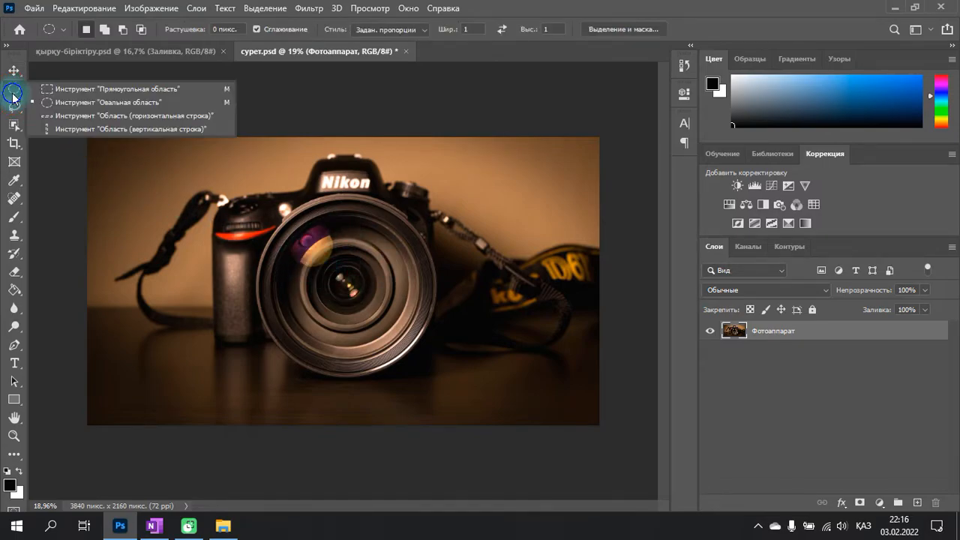
{"action": "left_click", "coordinate": [89, 102]}
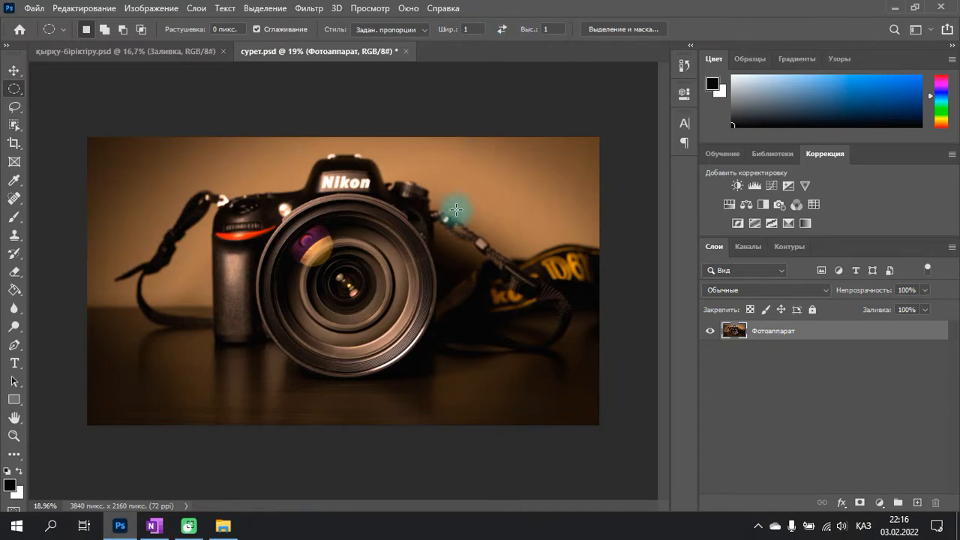
{"action": "scroll", "coordinate": [325, 247], "scroll_direction": "up", "scroll_amount": 2}
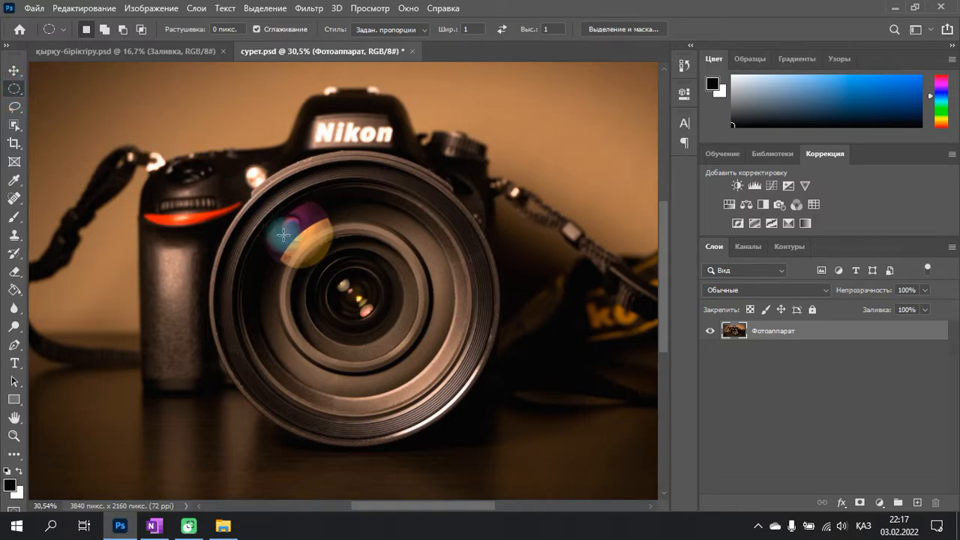
{"action": "scroll", "coordinate": [316, 250], "scroll_direction": "up", "scroll_amount": 3}
{"action": "scroll", "coordinate": [316, 249], "scroll_direction": "down", "scroll_amount": 3}
{"action": "scroll", "coordinate": [316, 248], "scroll_direction": "up", "scroll_amount": 3}
{"action": "scroll", "coordinate": [316, 248], "scroll_direction": "down", "scroll_amount": 3}
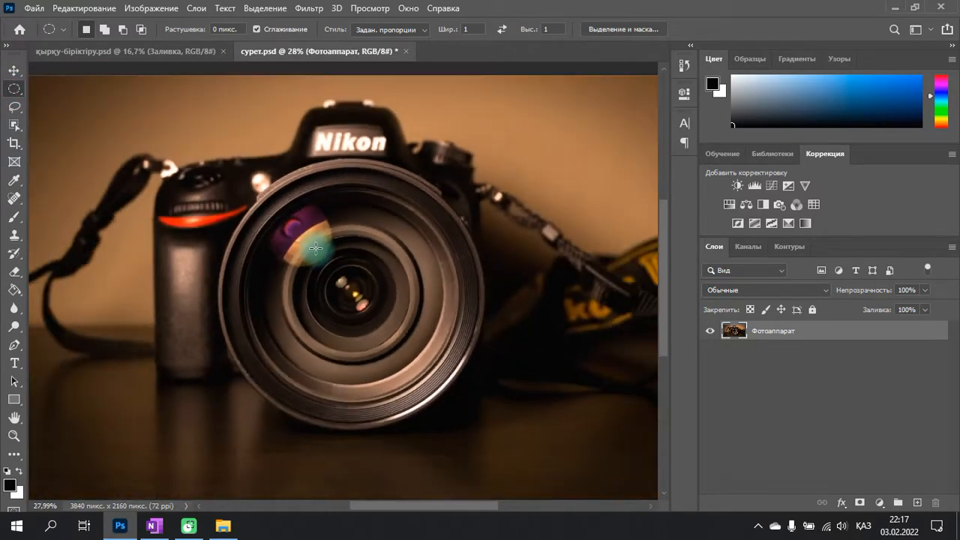
{"action": "scroll", "coordinate": [316, 248], "scroll_direction": "up", "scroll_amount": 3}
{"action": "scroll", "coordinate": [316, 249], "scroll_direction": "down", "scroll_amount": 2}
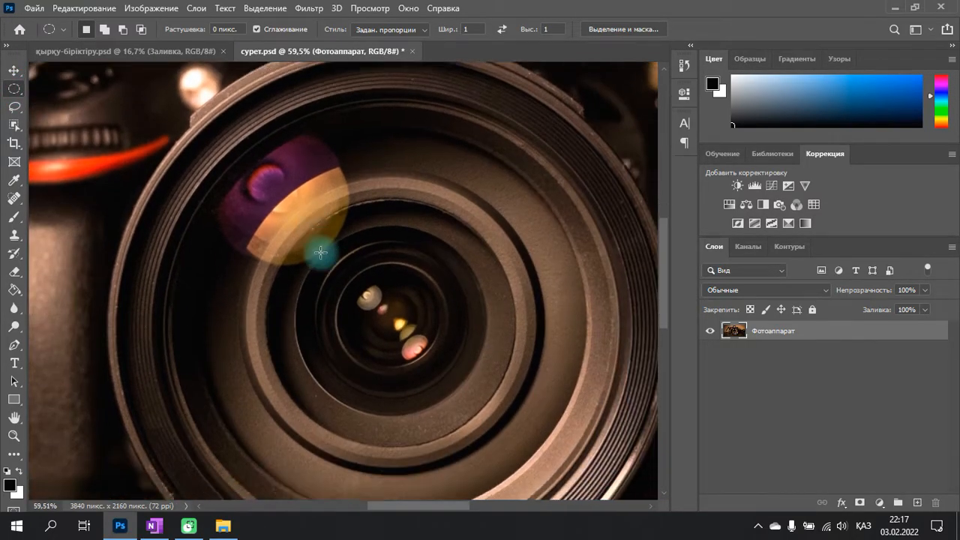
{"action": "scroll", "coordinate": [322, 259], "scroll_direction": "right", "scroll_amount": 2}
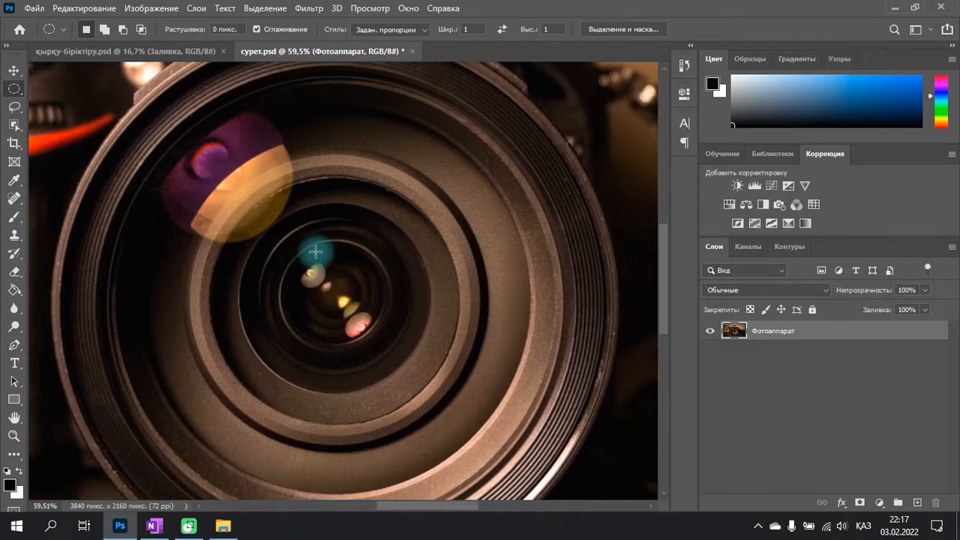
{"action": "scroll", "coordinate": [315, 252], "scroll_direction": "down", "scroll_amount": 1}
{"action": "mouse_move", "coordinate": [437, 505]}
{"action": "left_mouse_down"}
{"action": "mouse_move", "coordinate": [375, 506]}
{"action": "mouse_move", "coordinate": [487, 501]}
{"action": "mouse_move", "coordinate": [420, 501]}
{"action": "mouse_move", "coordinate": [430, 501]}
{"action": "left_mouse_up"}
{"action": "left_click_drag", "start_coordinate": [661, 256], "coordinate": [660, 268]}
{"action": "scroll", "coordinate": [648, 265], "scroll_direction": "right", "scroll_amount": 1}
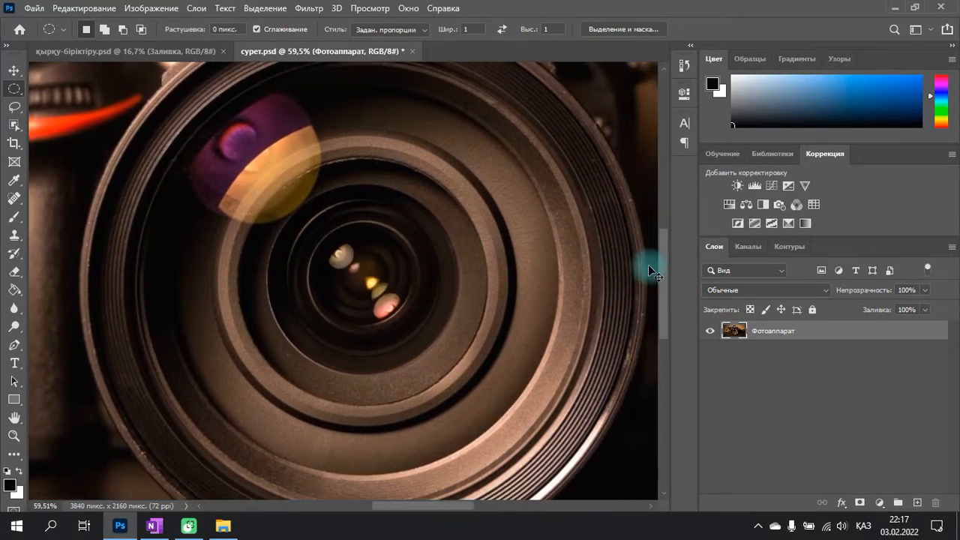
{"action": "scroll", "coordinate": [648, 265], "scroll_direction": "right", "scroll_amount": 1}
{"action": "scroll", "coordinate": [380, 248], "scroll_direction": "down", "scroll_amount": 2}
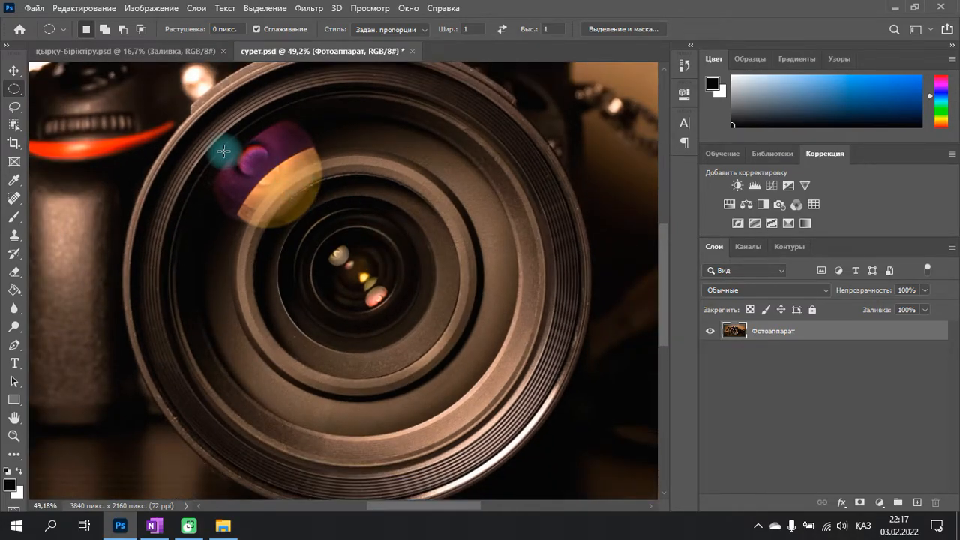
{"action": "left_click_drag", "start_coordinate": [223, 152], "coordinate": [413, 371]}
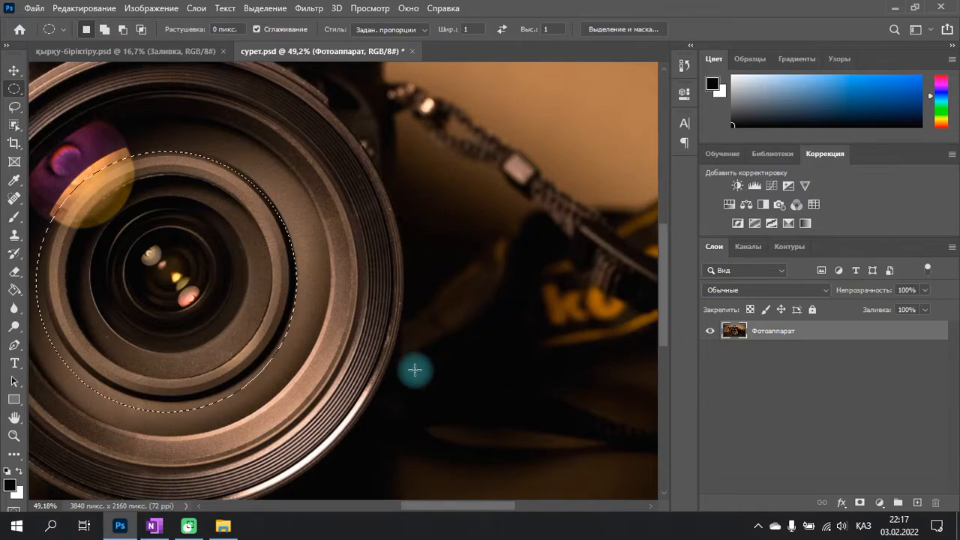
- Shift the circular selection slightly up and to the left over the lens and check its edge against the surrounding rings
{"action": "scroll", "coordinate": [292, 273], "scroll_direction": "down", "scroll_amount": 2}
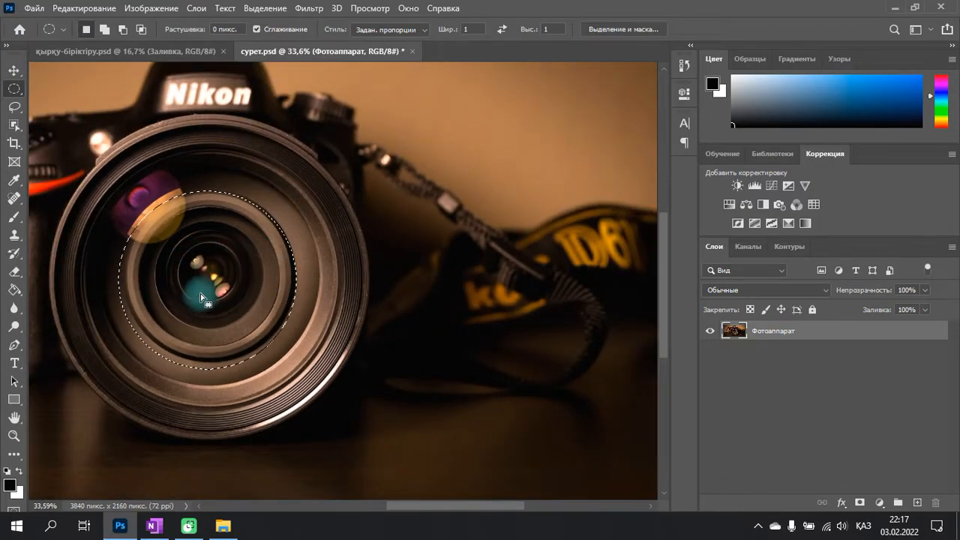
{"action": "left_click_drag", "start_coordinate": [201, 291], "coordinate": [187, 273]}
{"action": "left_click_drag", "start_coordinate": [467, 506], "coordinate": [428, 506]}
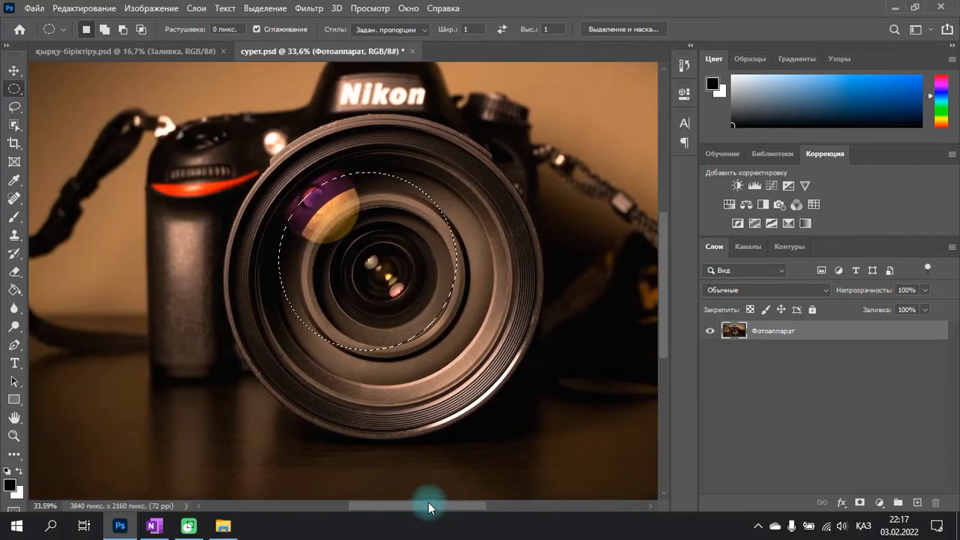
{"action": "key", "text": "alt"}
{"action": "scroll", "coordinate": [271, 208], "scroll_direction": "up", "scroll_amount": 5}
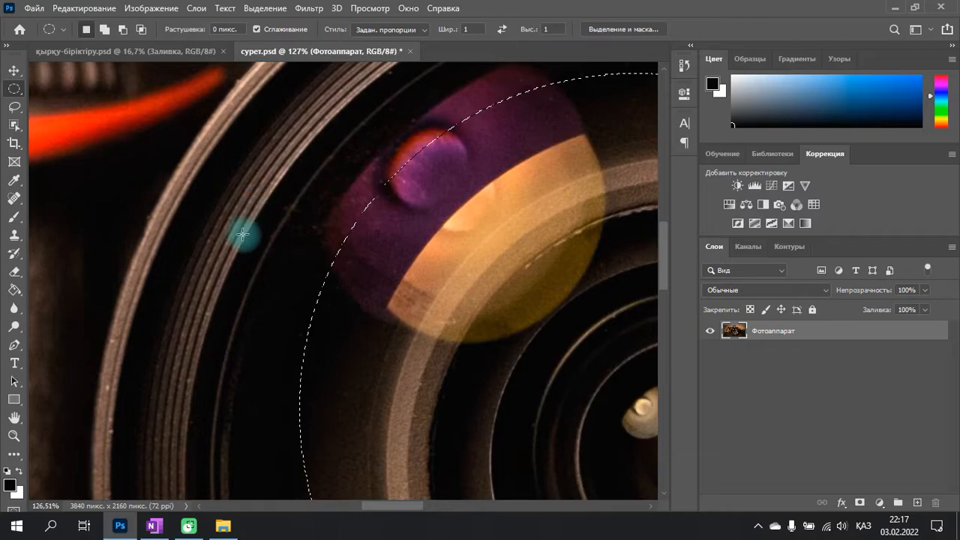
{"action": "scroll", "coordinate": [218, 323], "scroll_direction": "down", "scroll_amount": 5}
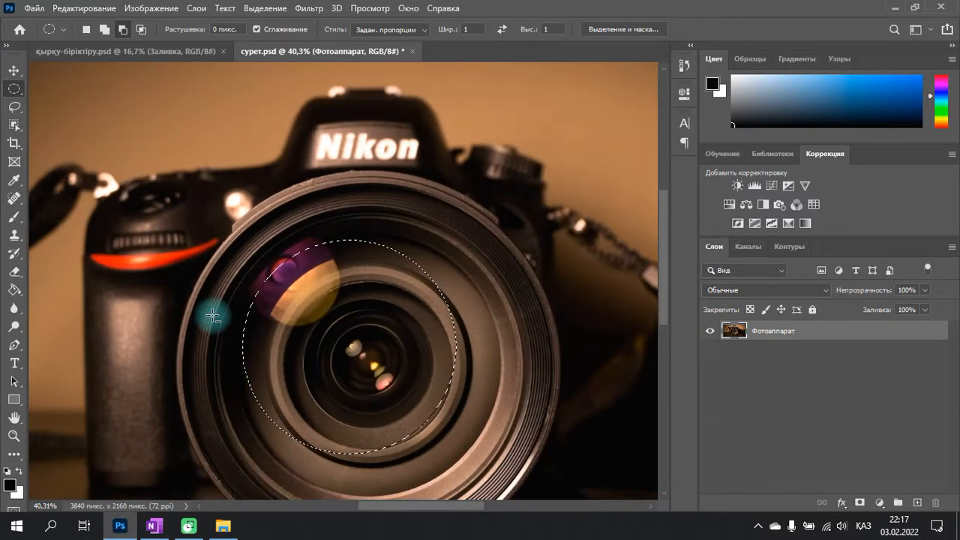
- Transform the selection outline, scaling it to 117.08%, and move it so its left edge reaches the lens's inner ribbed ring
{"action": "right_click", "coordinate": [343, 307]}
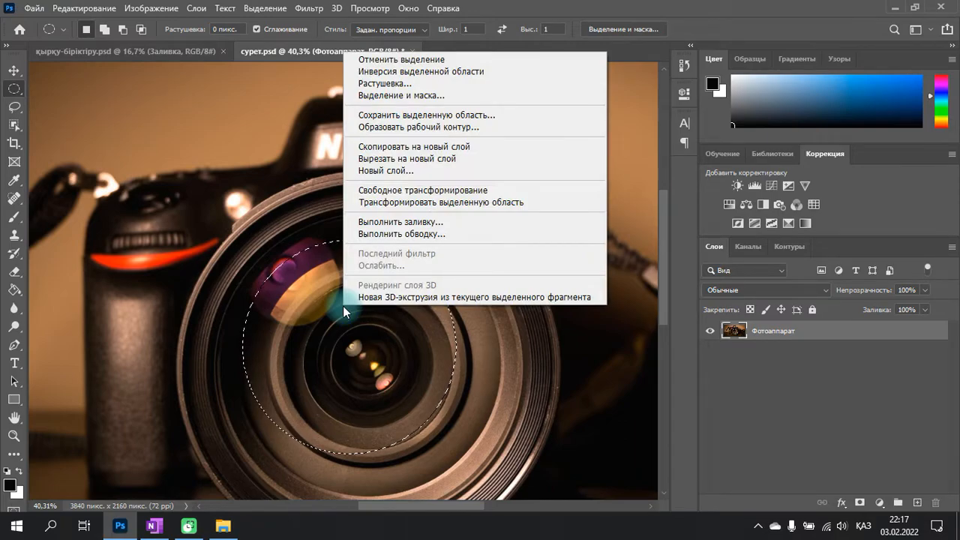
{"action": "left_click", "coordinate": [425, 203]}
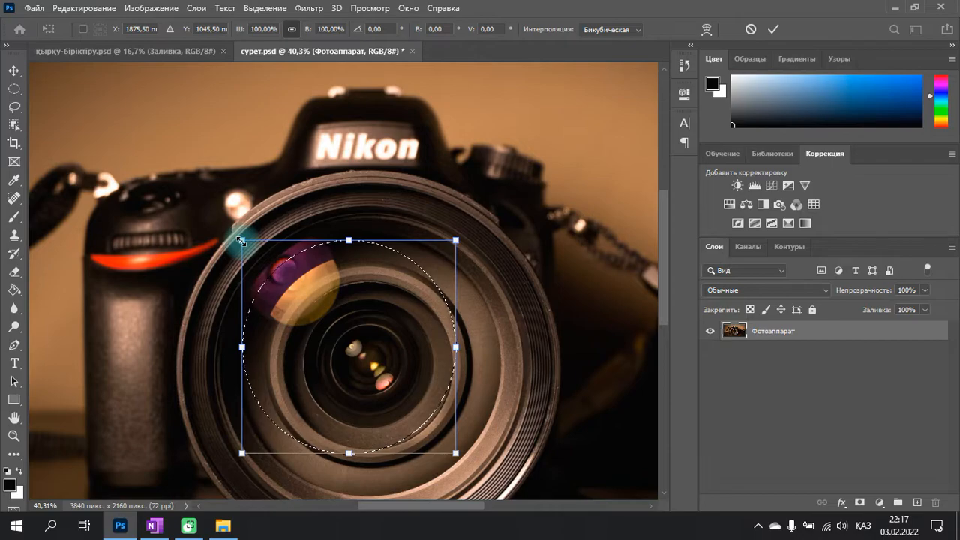
{"action": "left_click_drag", "start_coordinate": [241, 241], "coordinate": [229, 285]}
{"action": "left_click_drag", "start_coordinate": [358, 258], "coordinate": [388, 202]}
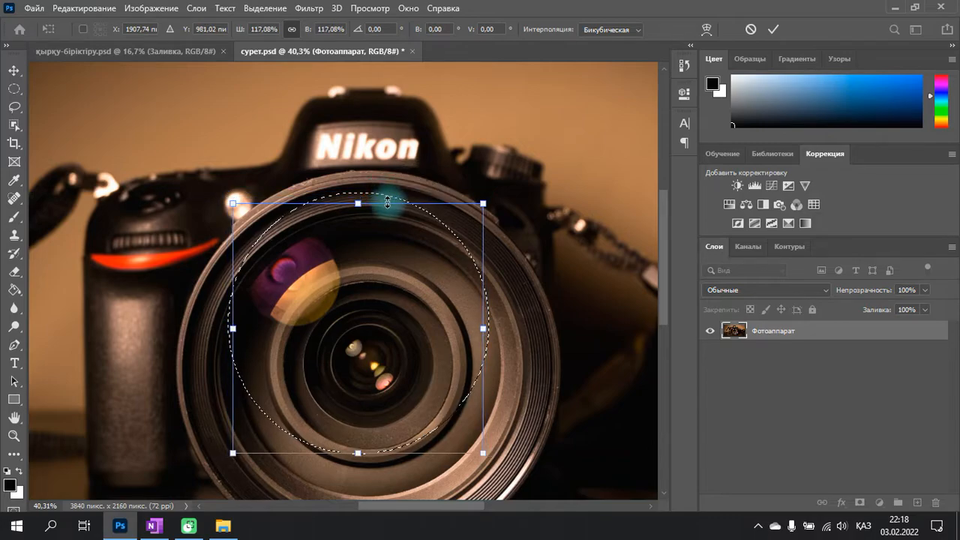
{"action": "left_click_drag", "start_coordinate": [392, 251], "coordinate": [356, 306]}
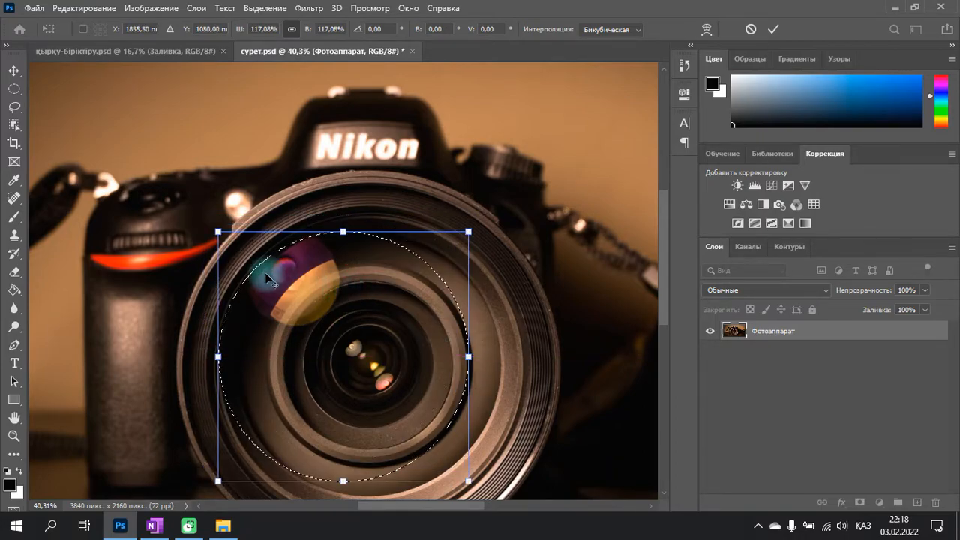
{"action": "scroll", "coordinate": [265, 276], "scroll_direction": "up", "scroll_amount": 3}
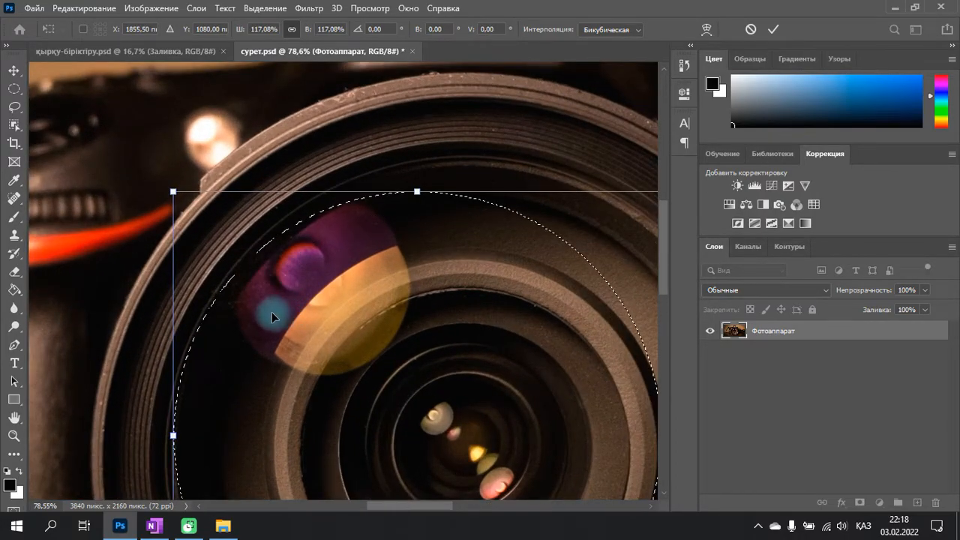
{"action": "mouse_move", "coordinate": [193, 426]}
{"action": "left_mouse_down"}
{"action": "mouse_move", "coordinate": [160, 428]}
{"action": "mouse_move", "coordinate": [199, 409]}
{"action": "left_mouse_up"}
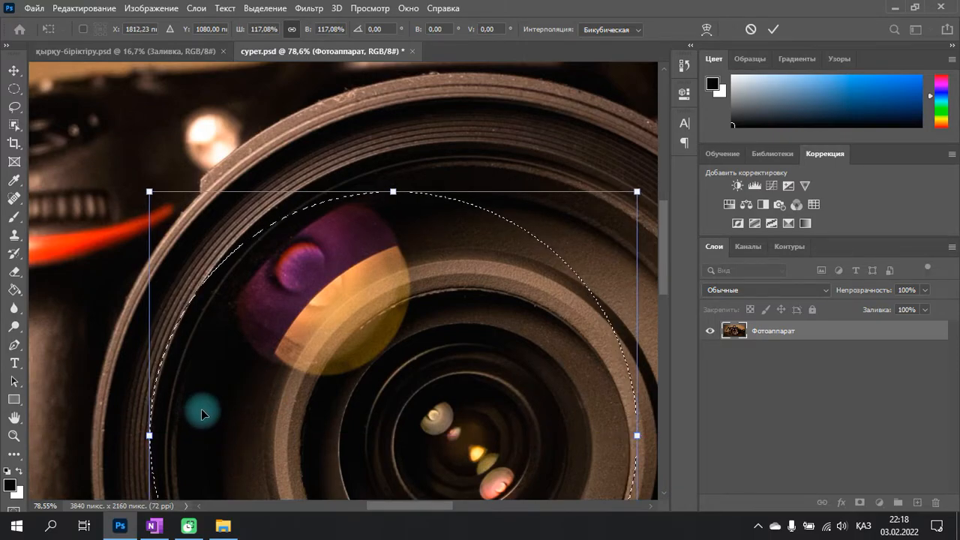
- Enlarge the selection outline to 152.02% toward the lens's right side and shift it slightly down to centre it on the lens
{"action": "scroll", "coordinate": [201, 409], "scroll_direction": "right", "scroll_amount": 3}
{"action": "scroll", "coordinate": [201, 409], "scroll_direction": "down", "scroll_amount": 5}
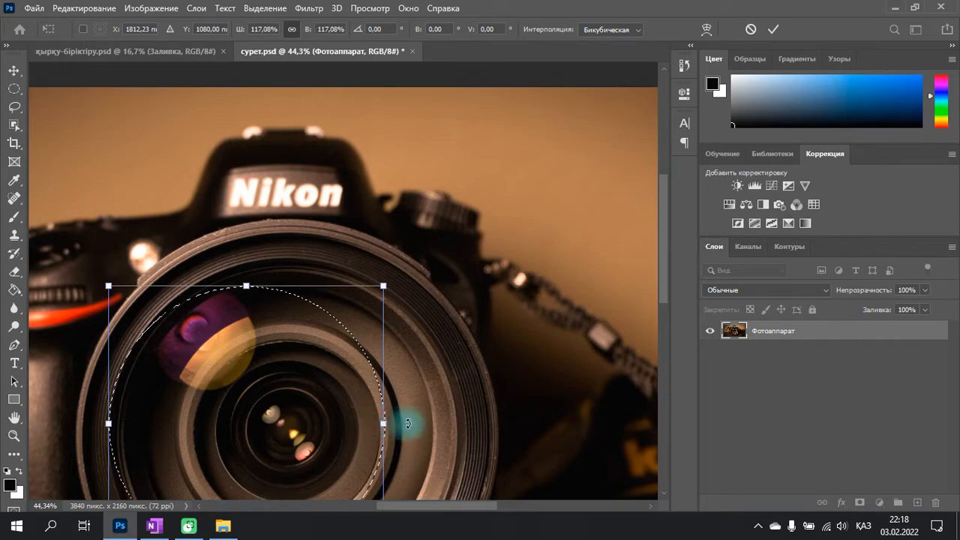
{"action": "left_click_drag", "start_coordinate": [383, 422], "coordinate": [465, 418]}
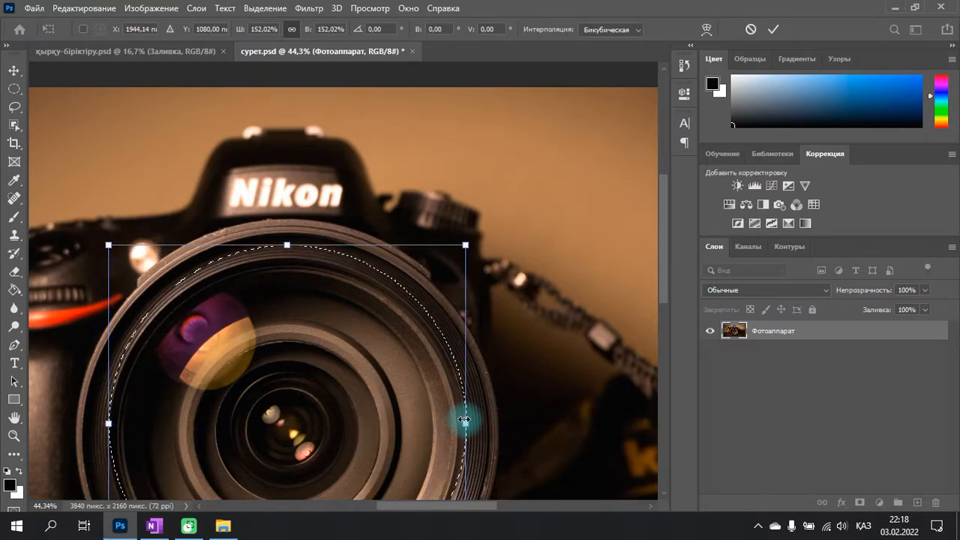
{"action": "scroll", "coordinate": [439, 376], "scroll_direction": "down", "scroll_amount": 4}
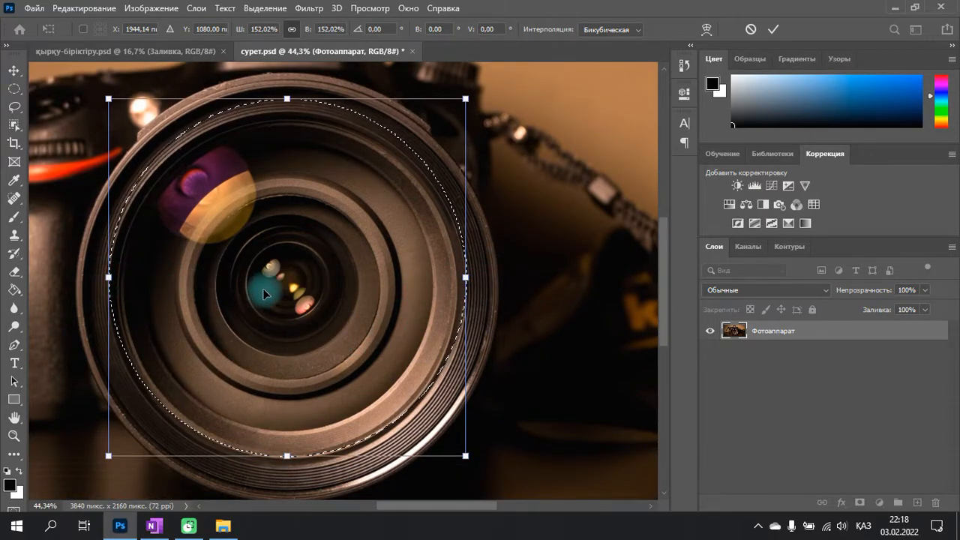
{"action": "left_click_drag", "start_coordinate": [276, 270], "coordinate": [275, 283]}
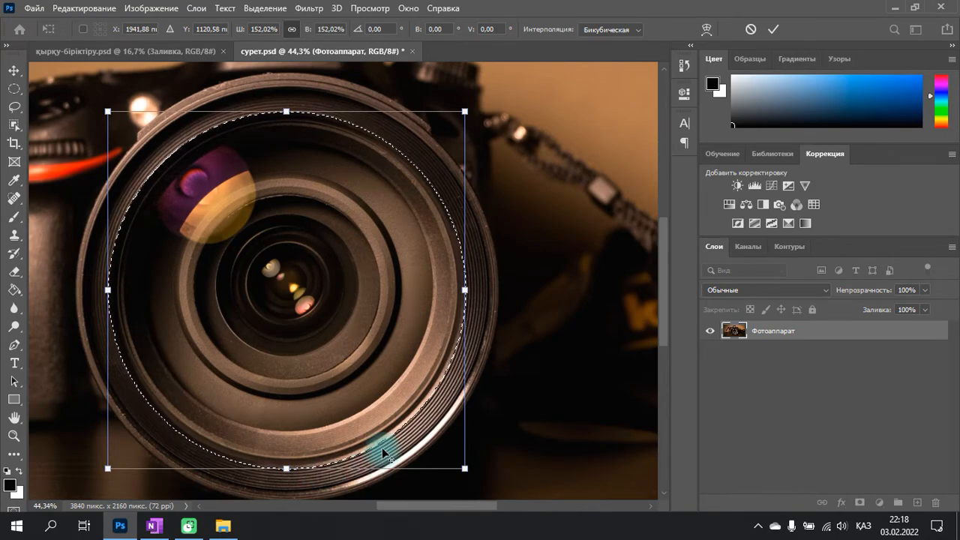
- Examine how the selection outline follows the ribbed ring at the bottom, top and right side of the lens
{"action": "scroll", "coordinate": [382, 447], "scroll_direction": "up", "scroll_amount": 5}
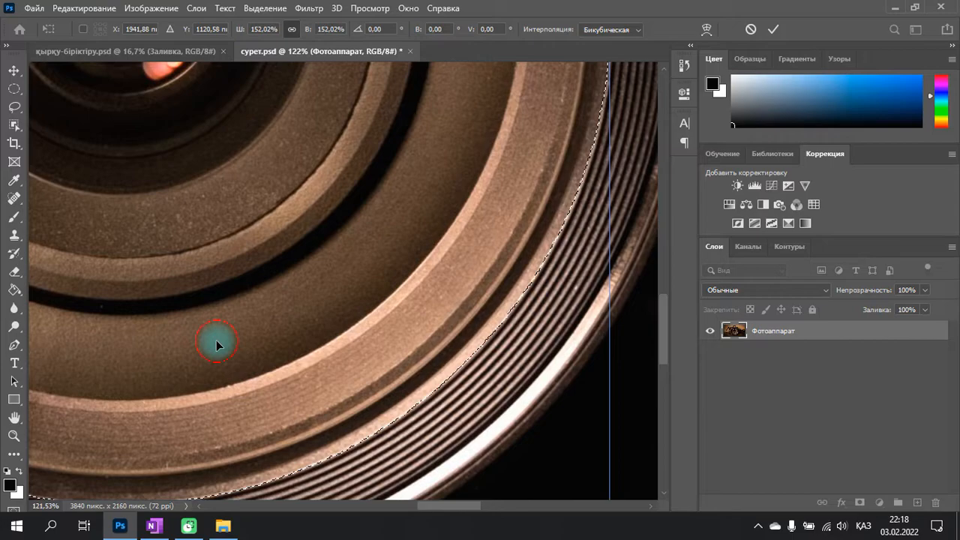
{"action": "scroll", "coordinate": [217, 342], "scroll_direction": "right", "scroll_amount": 2}
{"action": "scroll", "coordinate": [216, 341], "scroll_direction": "left", "scroll_amount": 6}
{"action": "scroll", "coordinate": [216, 342], "scroll_direction": "down", "scroll_amount": 3}
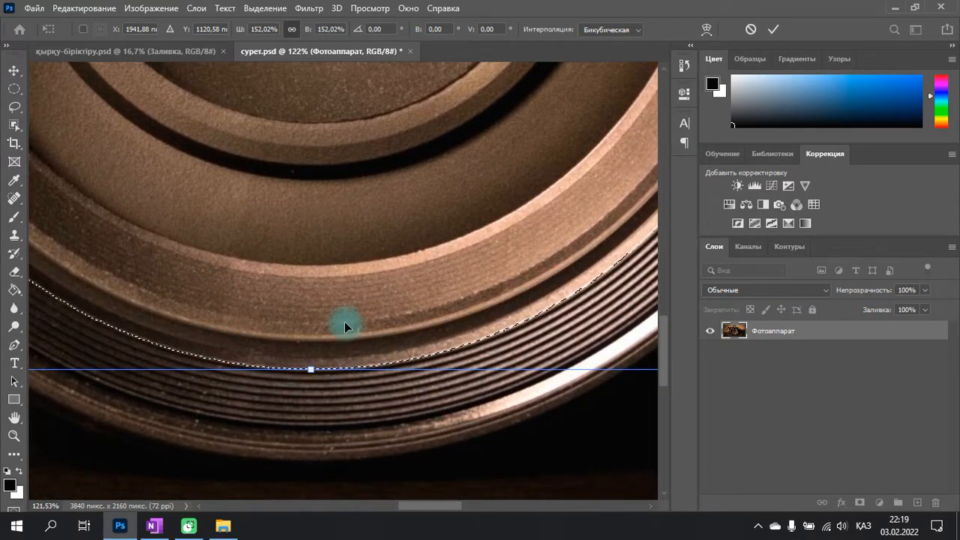
{"action": "scroll", "coordinate": [344, 326], "scroll_direction": "up", "scroll_amount": 6}
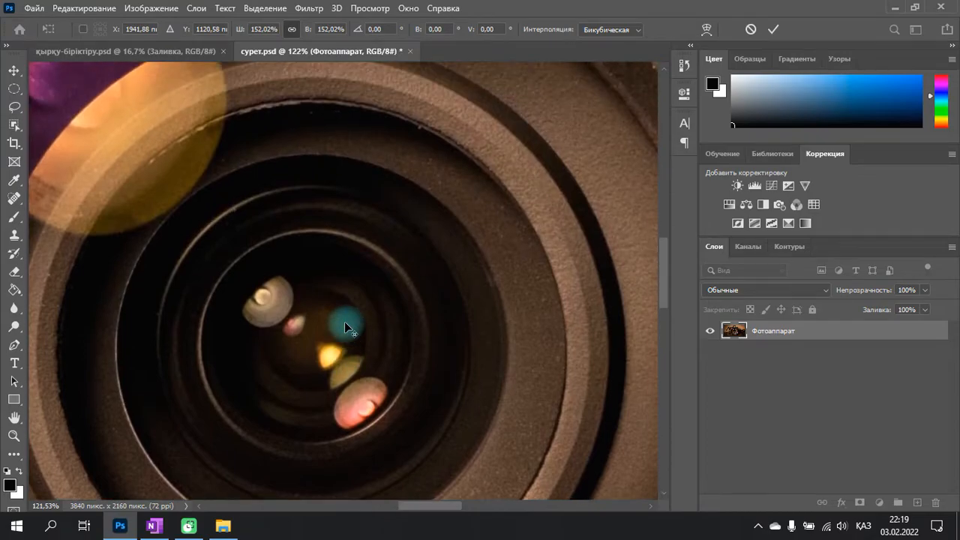
{"action": "scroll", "coordinate": [344, 321], "scroll_direction": "down", "scroll_amount": 4}
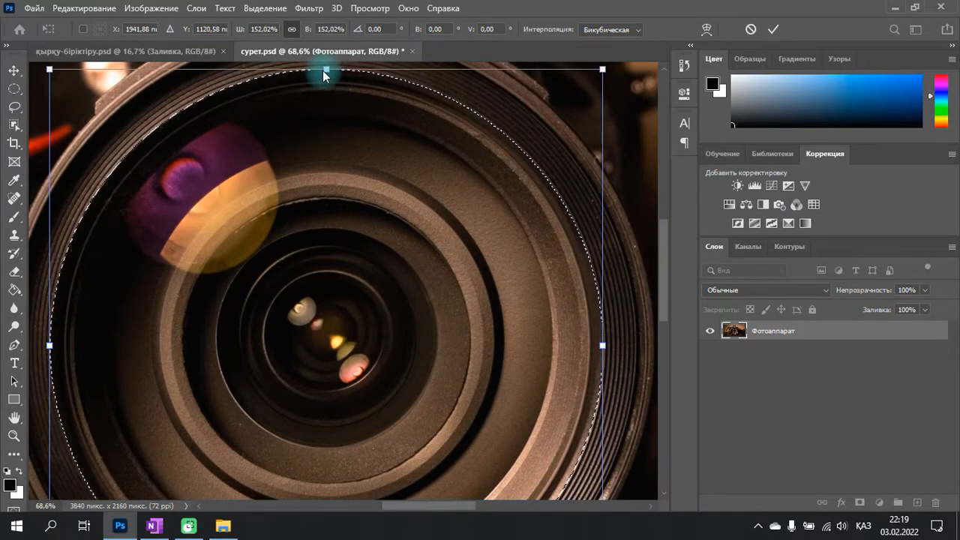
{"action": "scroll", "coordinate": [339, 93], "scroll_direction": "up", "scroll_amount": 2}
{"action": "scroll", "coordinate": [324, 156], "scroll_direction": "up", "scroll_amount": 4}
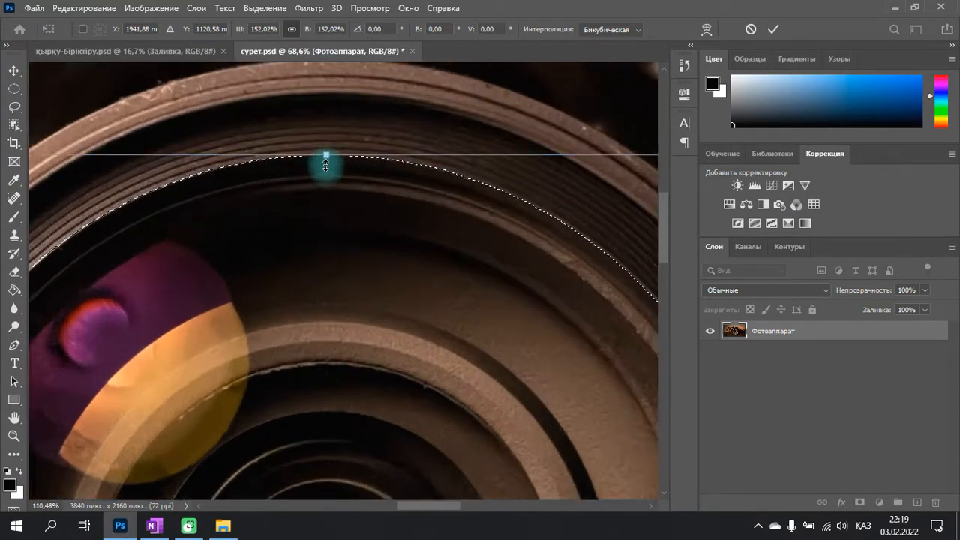
{"action": "scroll", "coordinate": [324, 153], "scroll_direction": "down", "scroll_amount": 6}
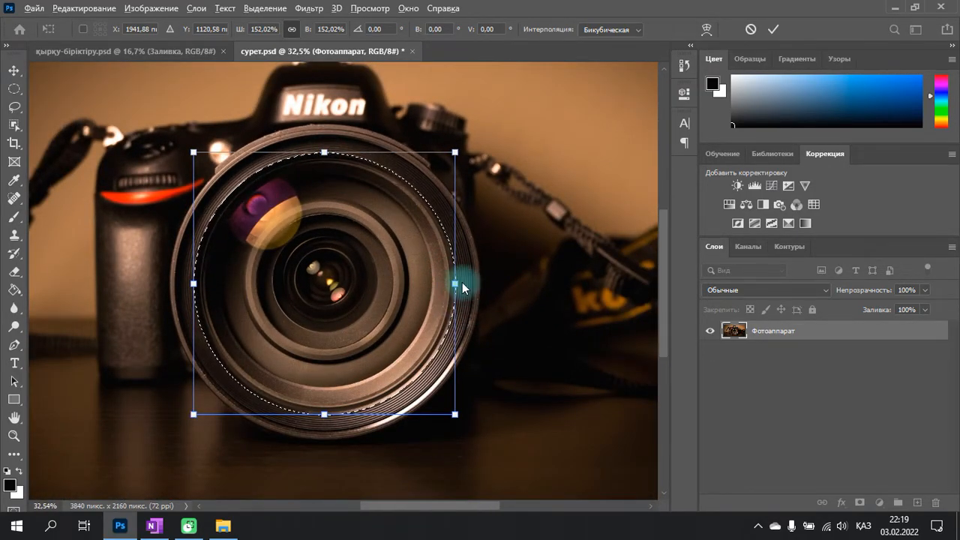
{"action": "scroll", "coordinate": [447, 284], "scroll_direction": "up", "scroll_amount": 10}
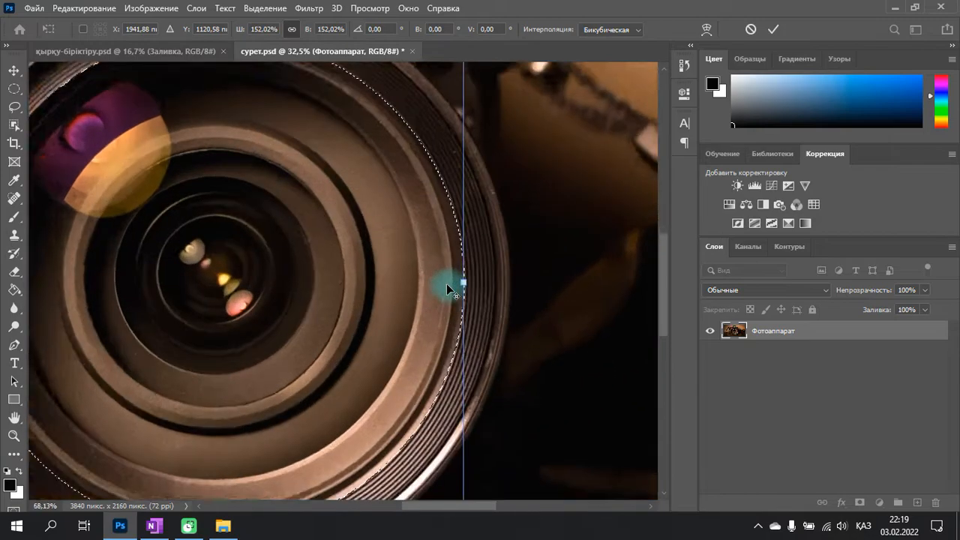
{"action": "scroll", "coordinate": [484, 270], "scroll_direction": "down", "scroll_amount": 12}
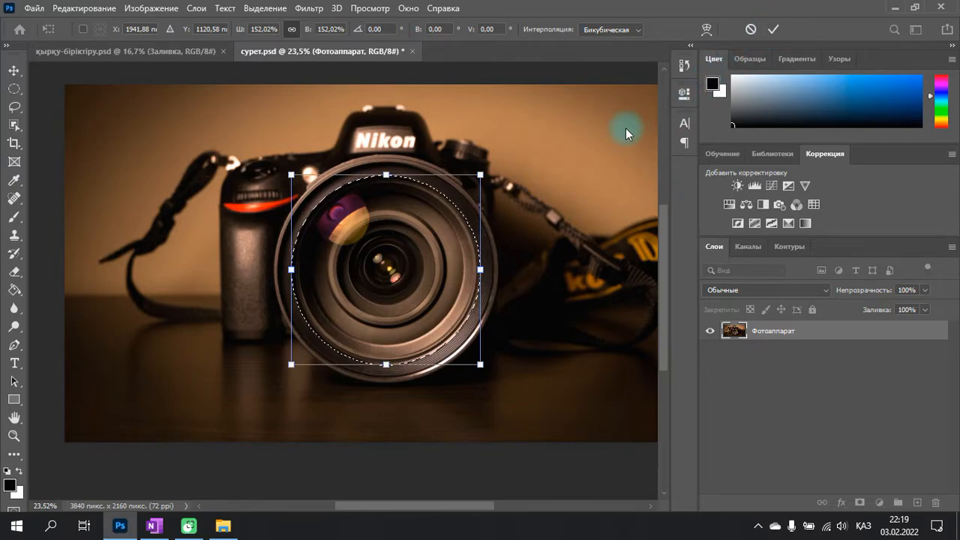
- Apply the transformation of the circular selection
{"action": "key", "text": "alt+space"}
{"action": "key", "text": "Escape"}
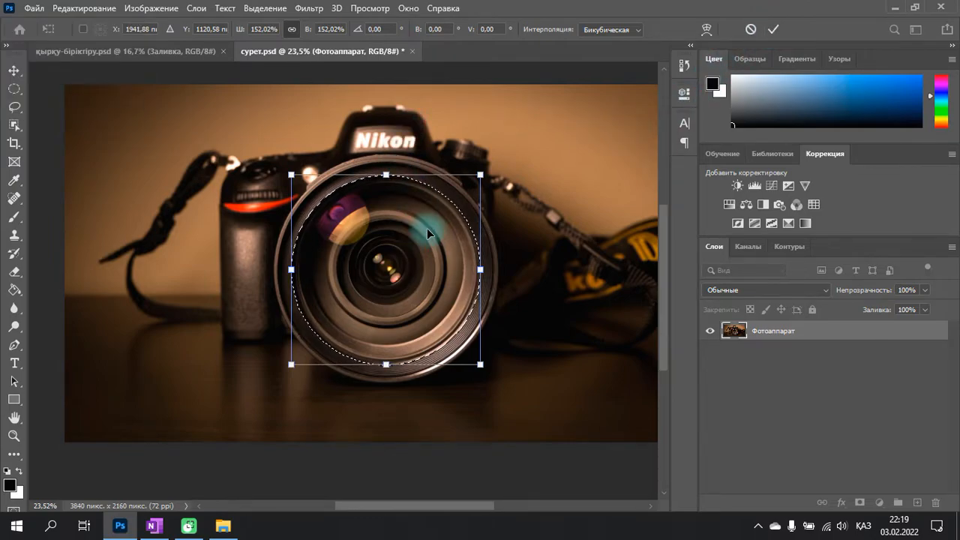
{"action": "key", "text": "Return"}
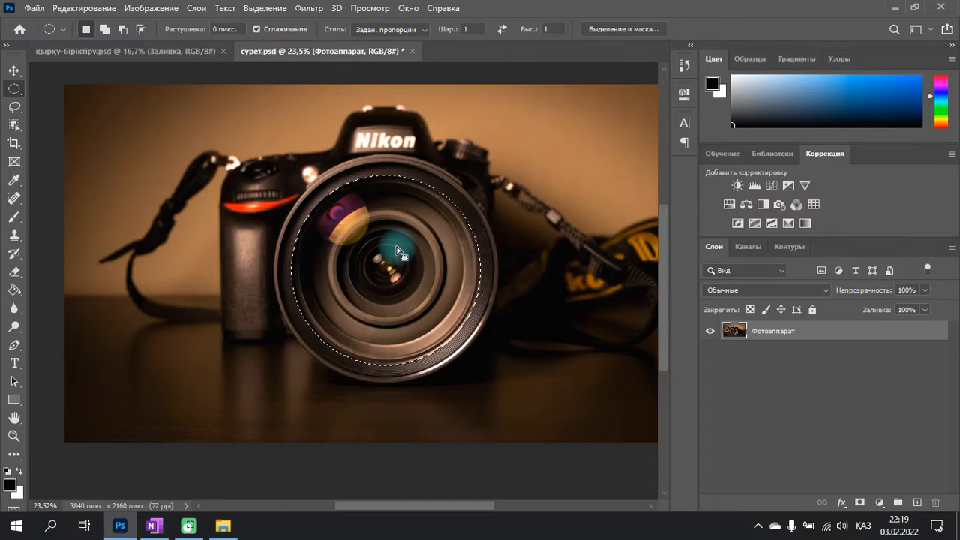
- Delete the circular selected lens area from the Фотоаппарат layer
{"action": "right_click", "coordinate": [367, 230]}
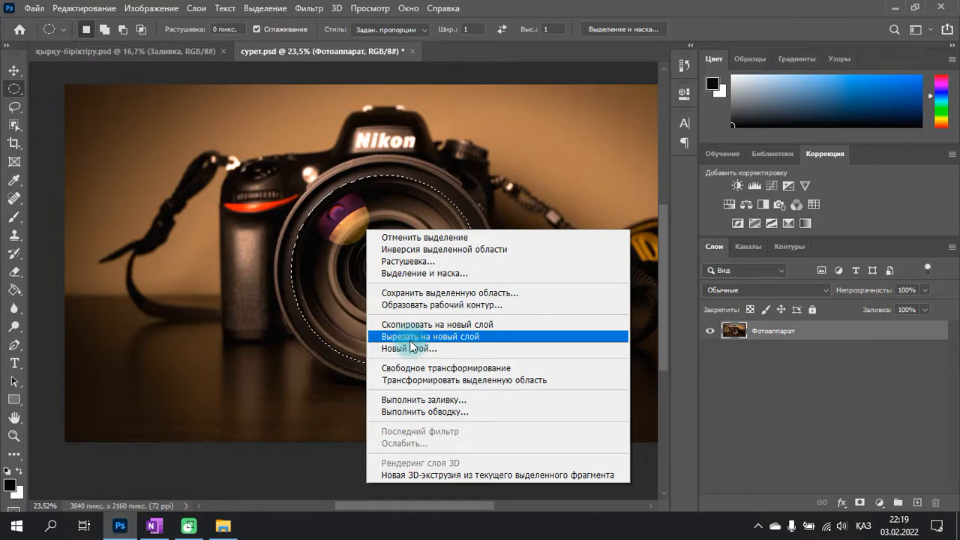
{"action": "right_click", "coordinate": [351, 231]}
{"action": "left_click", "coordinate": [353, 210]}
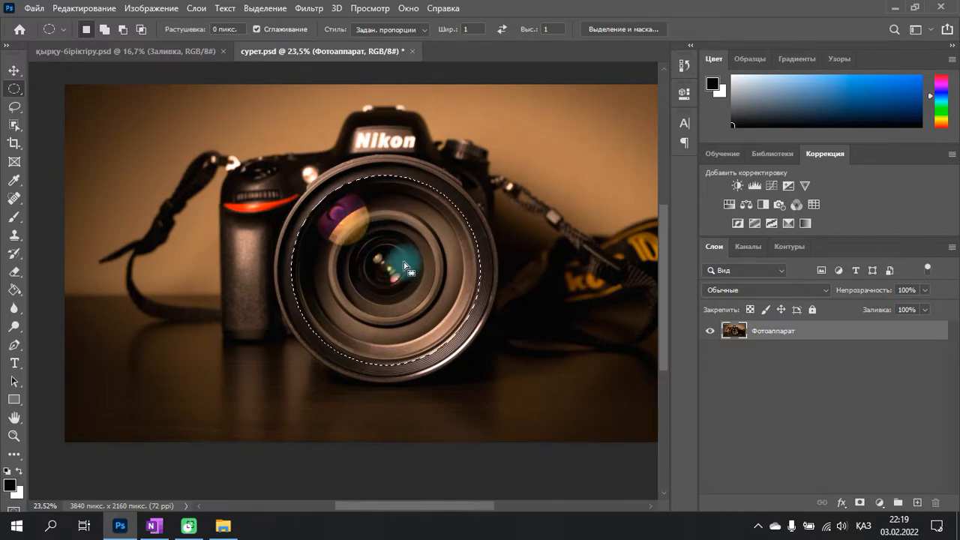
{"action": "key", "text": "Delete"}
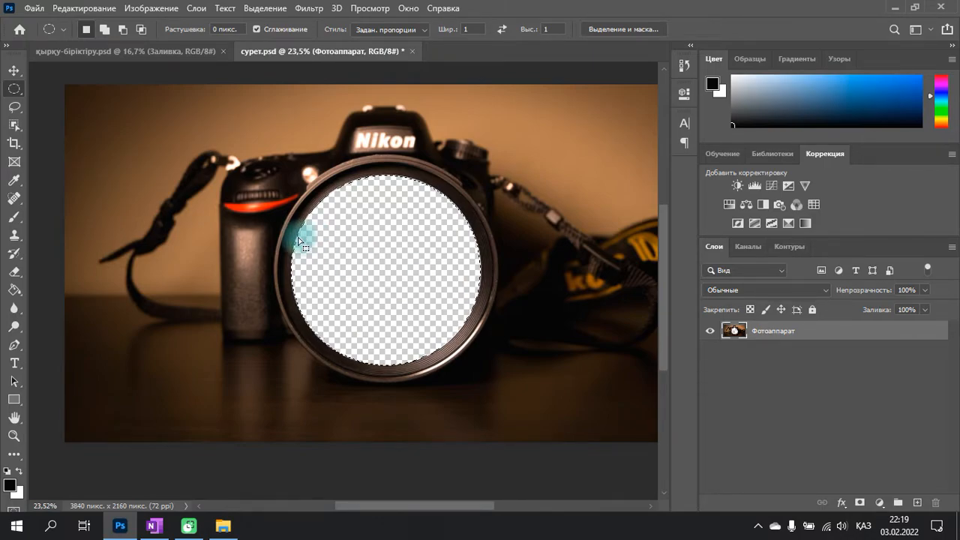
- Inspect the cut edge of the lens opening up close and clear the selection
{"action": "scroll", "coordinate": [308, 248], "scroll_direction": "up", "scroll_amount": 6, "text": "alt"}
{"action": "scroll", "coordinate": [312, 255], "scroll_direction": "up", "scroll_amount": 6, "text": "alt"}
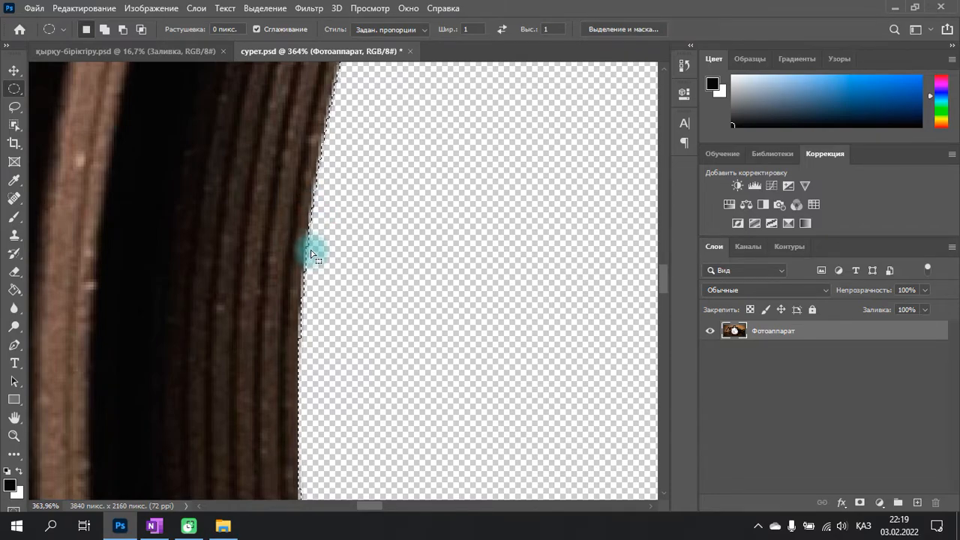
{"action": "key", "text": "ctrl+d"}
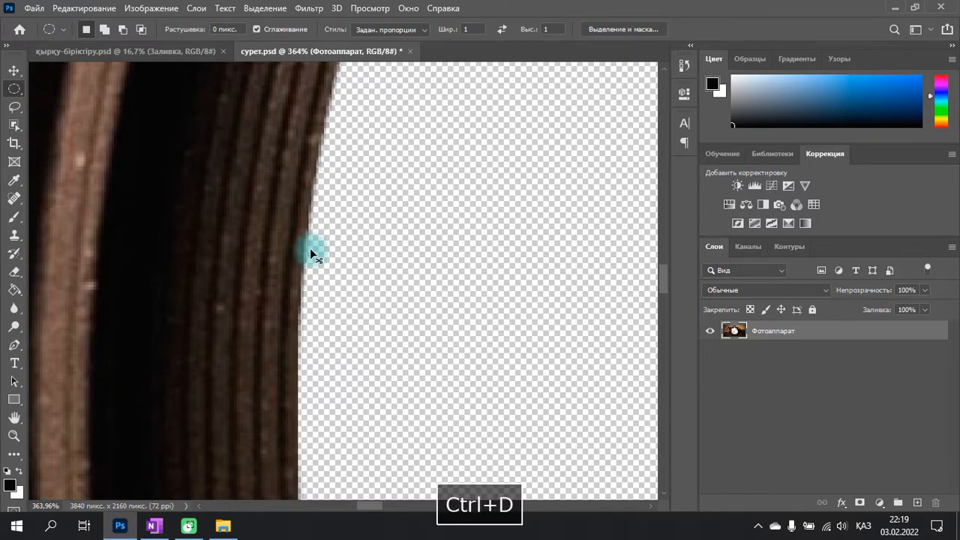
{"action": "scroll", "coordinate": [311, 250], "scroll_direction": "down", "scroll_amount": 10, "text": "alt"}
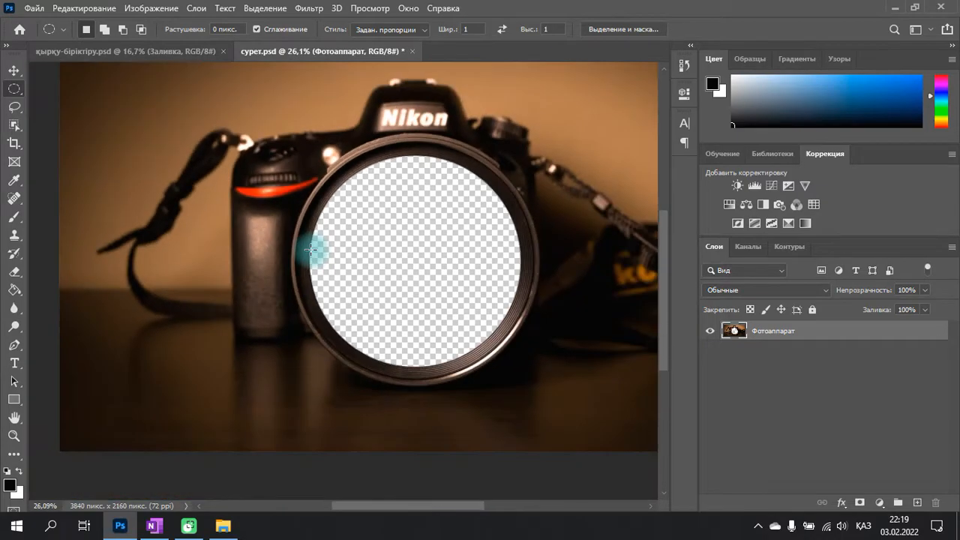
{"action": "scroll", "coordinate": [456, 217], "scroll_direction": "down", "scroll_amount": 2}
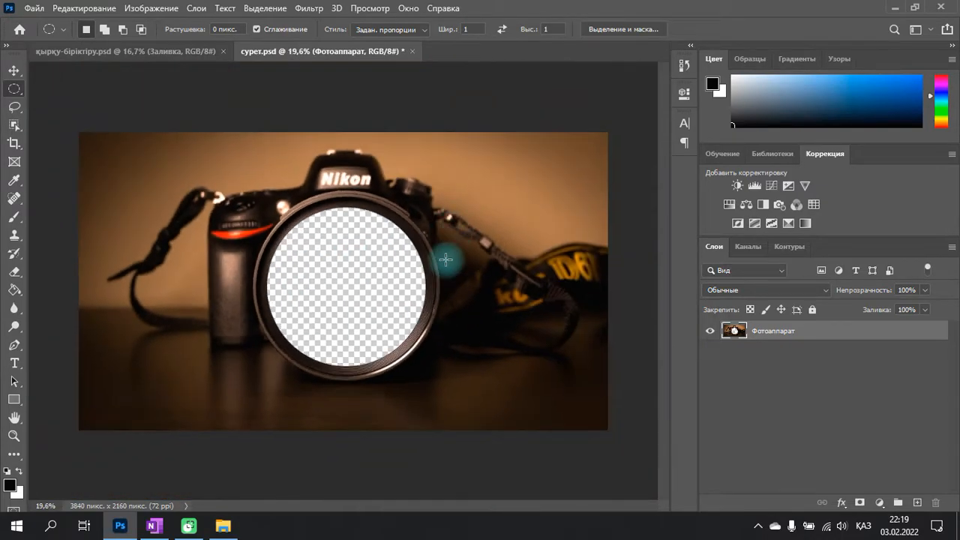
{"action": "scroll", "coordinate": [434, 309], "scroll_direction": "up", "scroll_amount": 5}
{"action": "scroll", "coordinate": [433, 309], "scroll_direction": "up", "scroll_amount": 2}
{"action": "scroll", "coordinate": [433, 309], "scroll_direction": "down", "scroll_amount": 4}
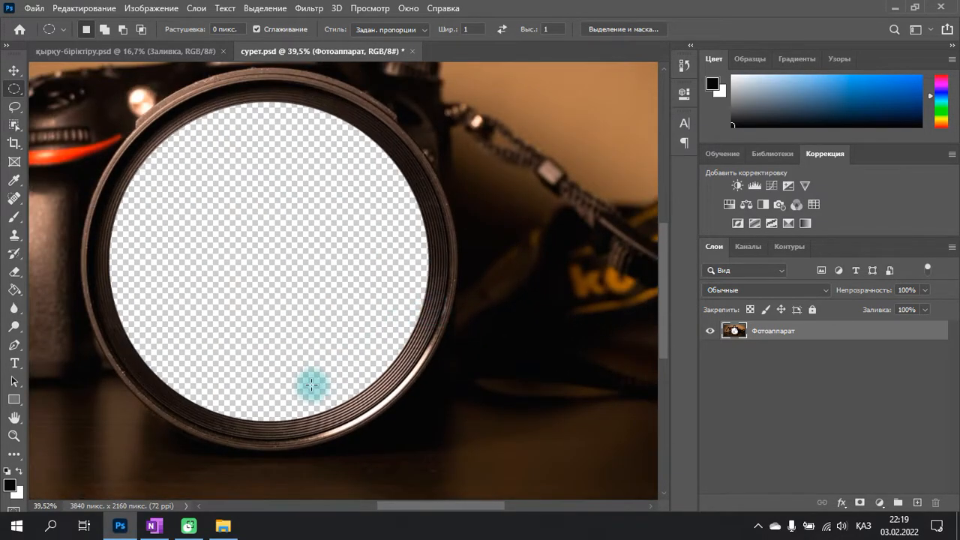
{"action": "scroll", "coordinate": [366, 321], "scroll_direction": "down", "scroll_amount": 2}
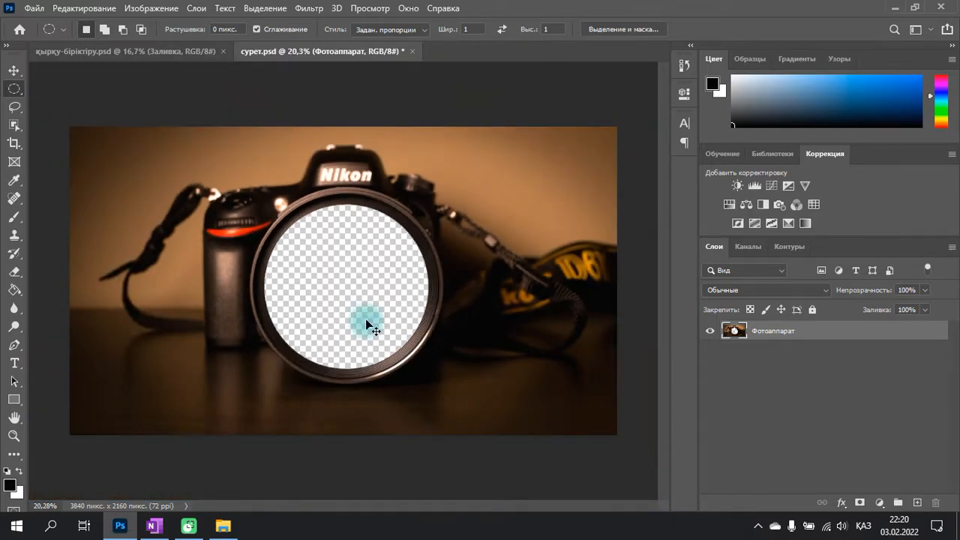
- Place пойыз-жол-адам.jpg from the Загрузки folder into сурет.psd as a new layer and commit the placement
{"action": "left_click", "coordinate": [234, 527]}
{"action": "left_click", "coordinate": [684, 277]}
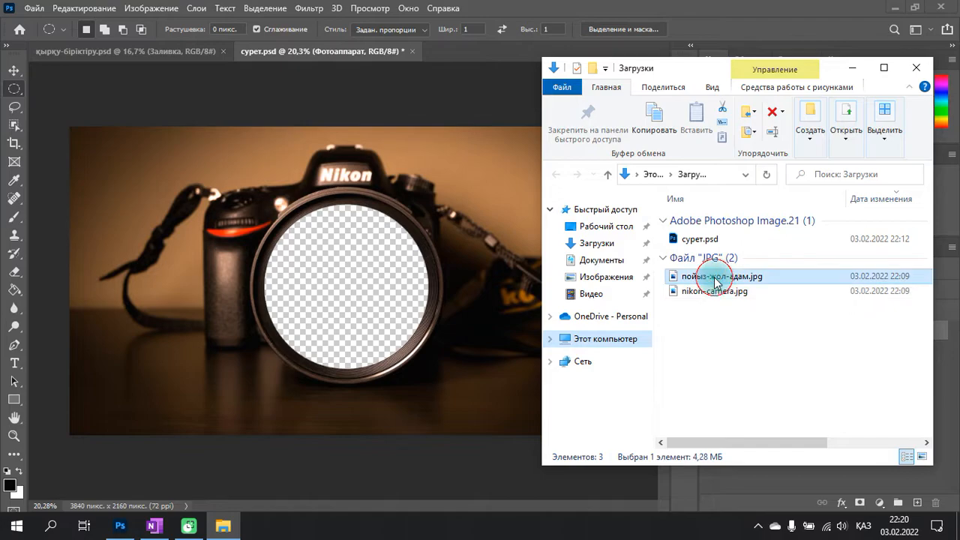
{"action": "left_click_drag", "start_coordinate": [753, 279], "coordinate": [400, 263]}
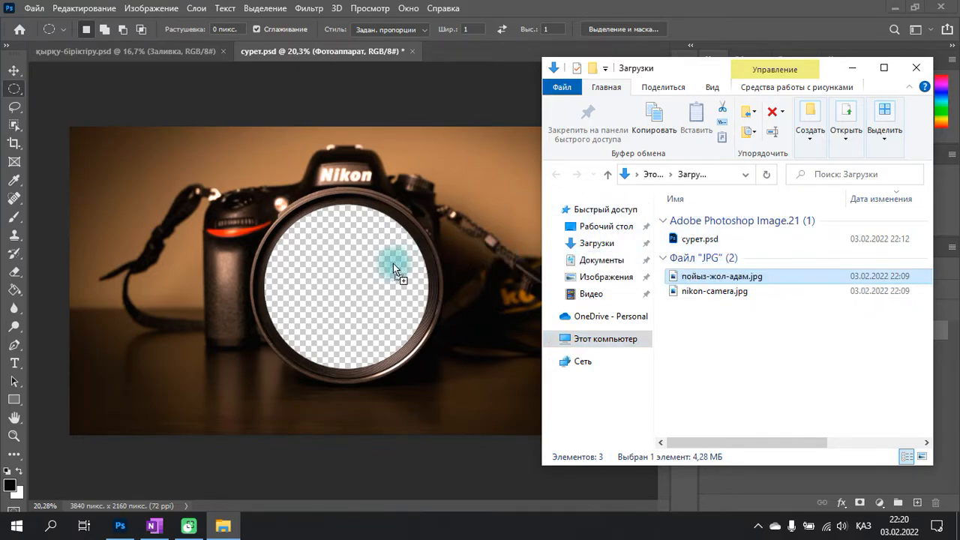
{"action": "left_click_drag", "start_coordinate": [354, 285], "coordinate": [363, 279]}
{"action": "key", "text": "space"}
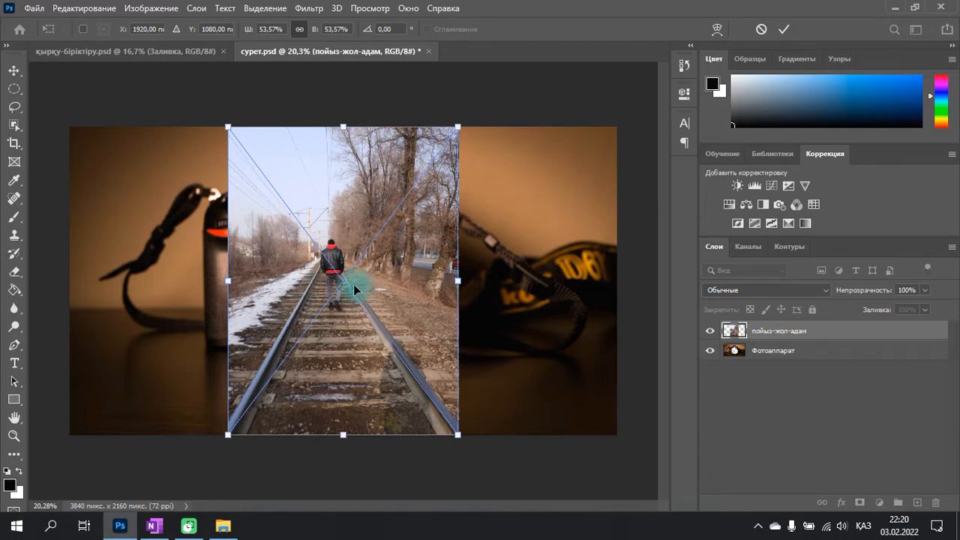
{"action": "double_click", "coordinate": [342, 276]}
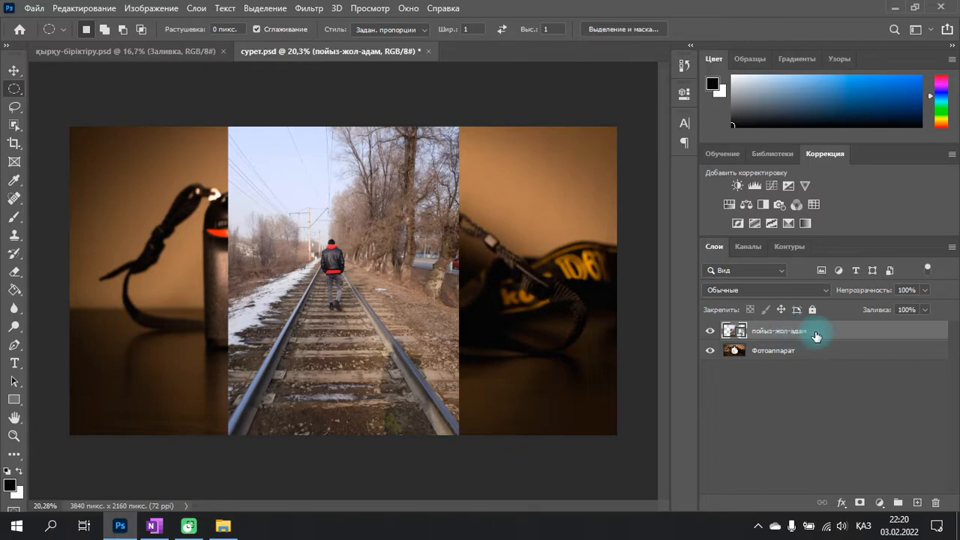
- Lower the opacity of the пойыз-жол-адам layer to 76%
{"action": "left_click", "coordinate": [925, 292]}
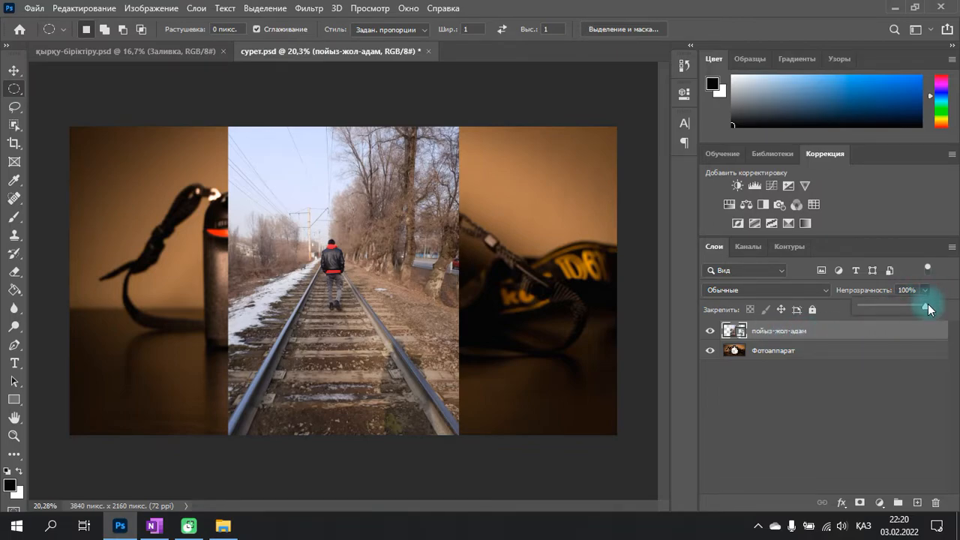
{"action": "left_click_drag", "start_coordinate": [914, 306], "coordinate": [911, 306]}
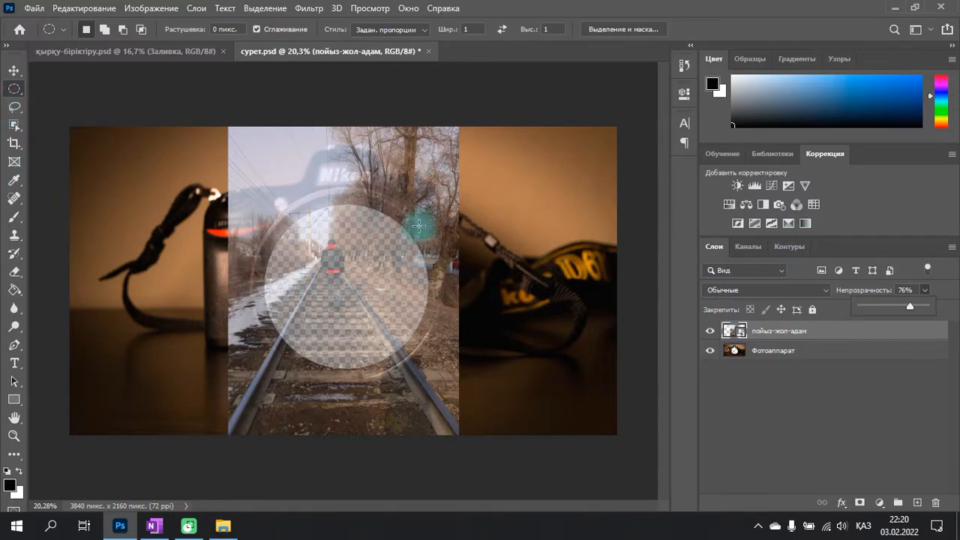
{"action": "left_click", "coordinate": [798, 334]}
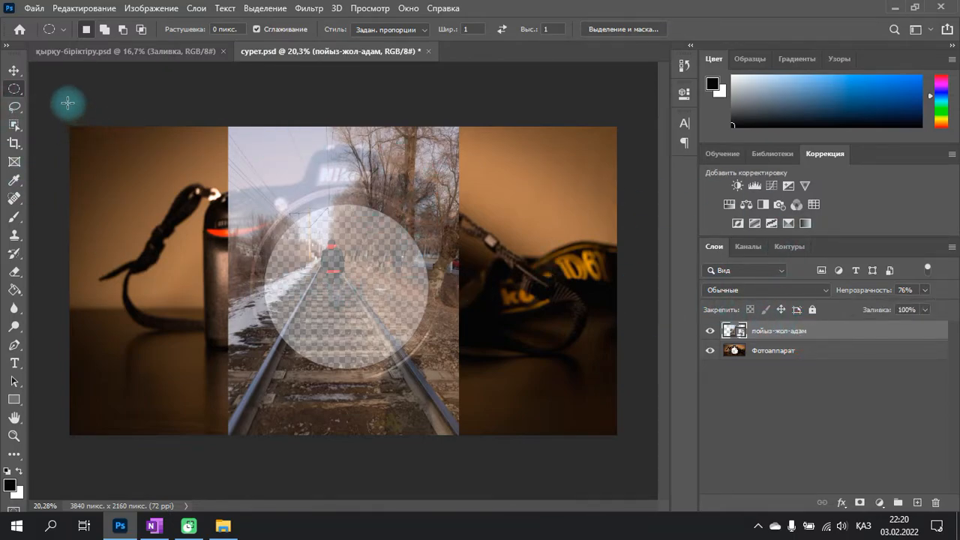
- Shift the semi-transparent railway photo with the Move tool so the walking man falls inside the lens opening
{"action": "left_click", "coordinate": [14, 72]}
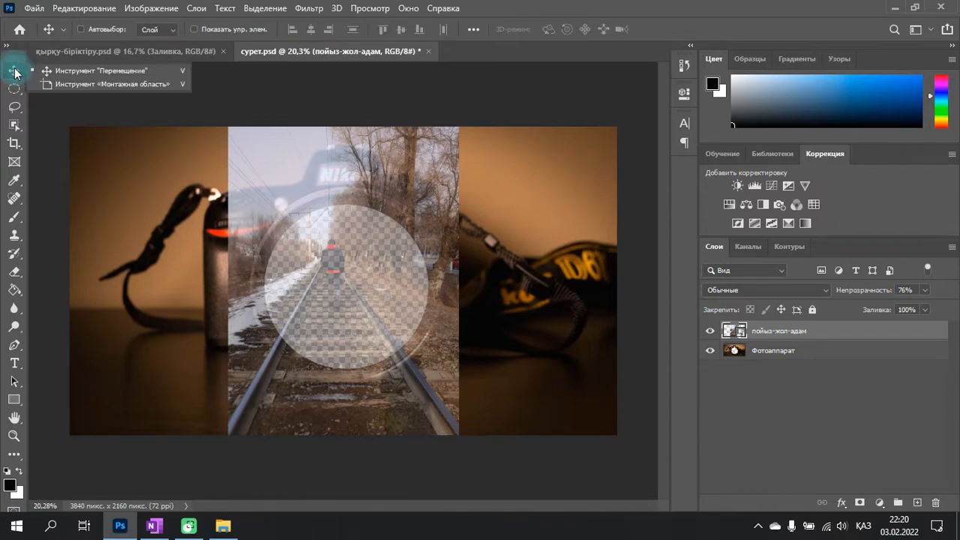
{"action": "left_click", "coordinate": [117, 74]}
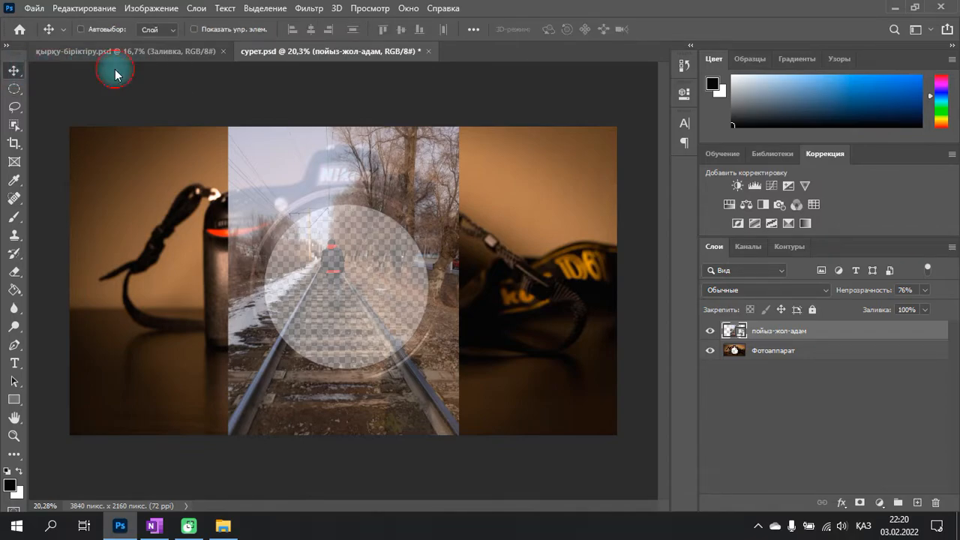
{"action": "left_click", "coordinate": [80, 29]}
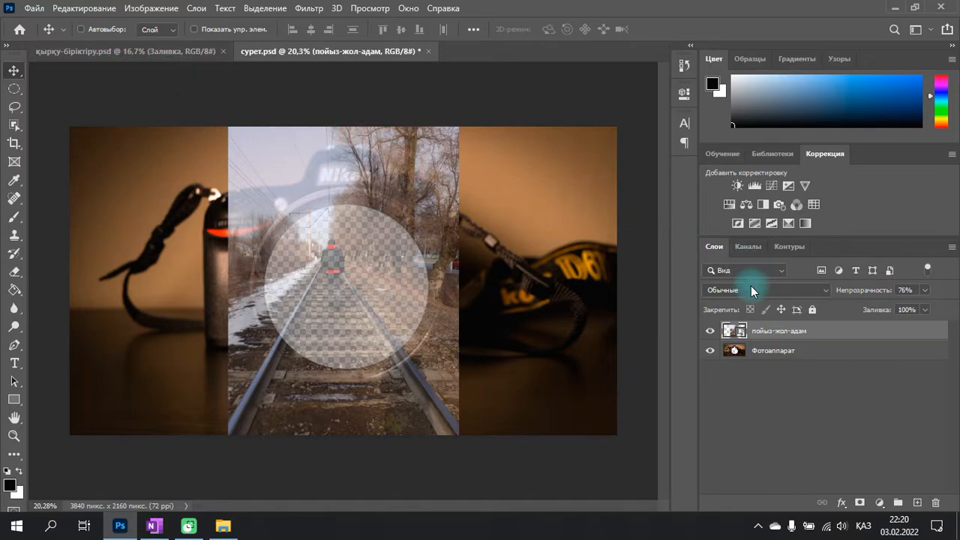
{"action": "left_click", "coordinate": [810, 348]}
{"action": "left_click", "coordinate": [819, 329]}
{"action": "left_click_drag", "start_coordinate": [342, 302], "coordinate": [407, 301]}
{"action": "left_click_drag", "start_coordinate": [574, 282], "coordinate": [323, 272]}
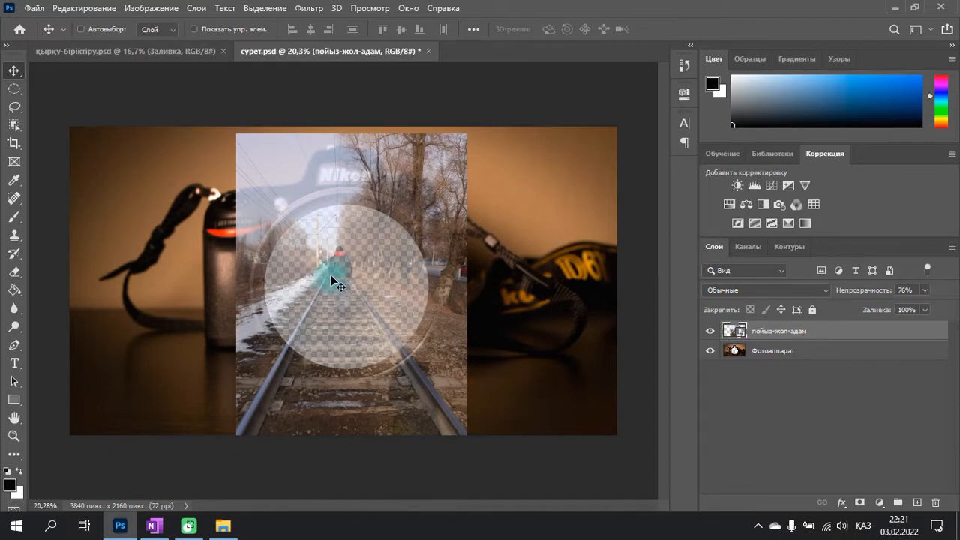
- Fine-tune the railway photo's position slightly right and down so the man and the rails sit centrally in the lens opening
{"action": "scroll", "coordinate": [332, 278], "scroll_direction": "up", "scroll_amount": 2}
{"action": "scroll", "coordinate": [330, 274], "scroll_direction": "up", "scroll_amount": 4}
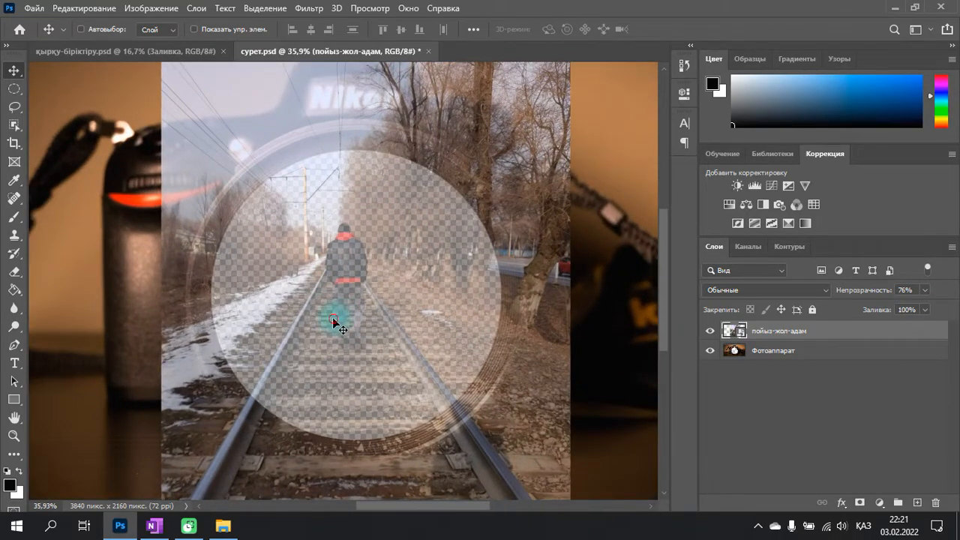
{"action": "left_click_drag", "start_coordinate": [335, 323], "coordinate": [356, 311]}
{"action": "scroll", "coordinate": [356, 311], "scroll_direction": "down", "scroll_amount": 3}
{"action": "scroll", "coordinate": [351, 303], "scroll_direction": "down", "scroll_amount": 3}
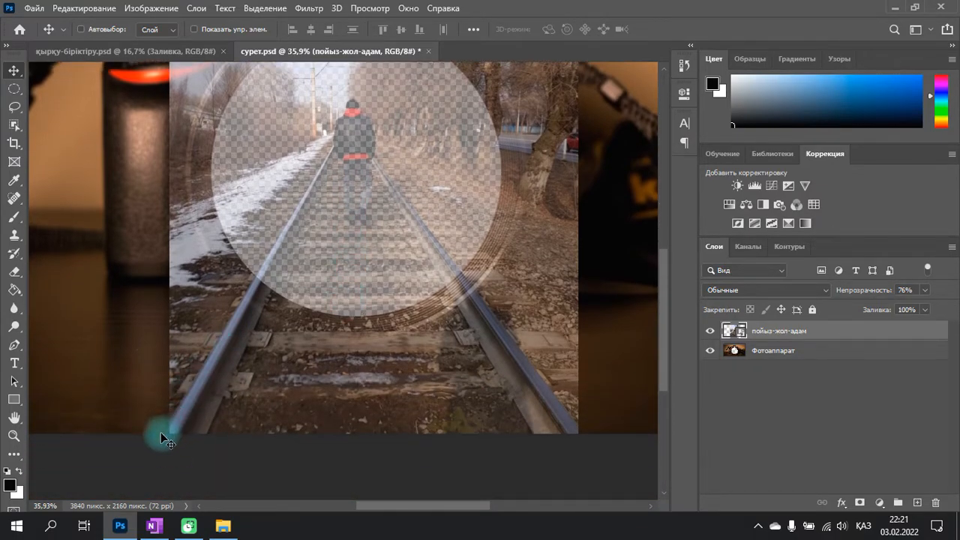
{"action": "left_click_drag", "start_coordinate": [364, 235], "coordinate": [364, 243]}
{"action": "left_click_drag", "start_coordinate": [327, 270], "coordinate": [326, 278]}
{"action": "left_click_drag", "start_coordinate": [259, 357], "coordinate": [259, 357]}
{"action": "left_click_drag", "start_coordinate": [299, 333], "coordinate": [298, 349]}
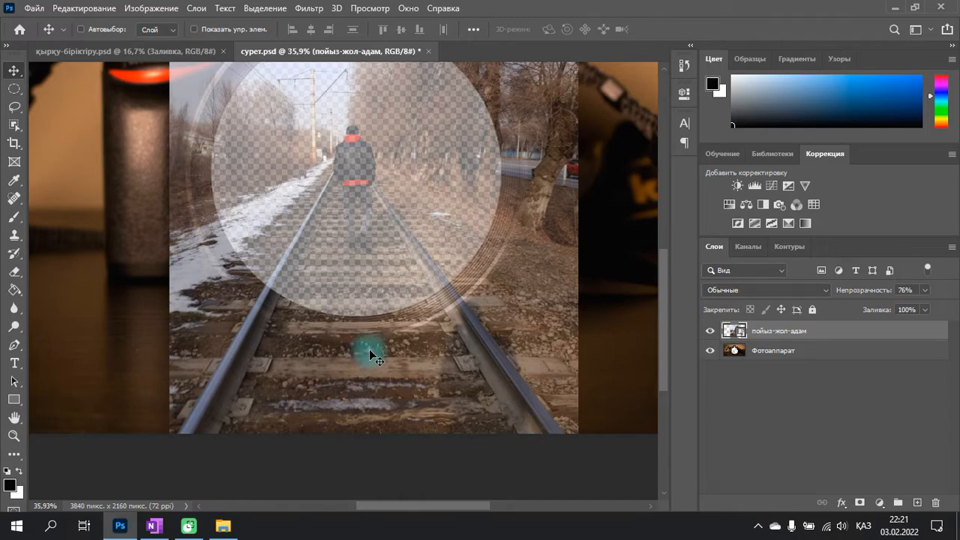
{"action": "scroll", "coordinate": [370, 347], "scroll_direction": "down", "scroll_amount": 3}
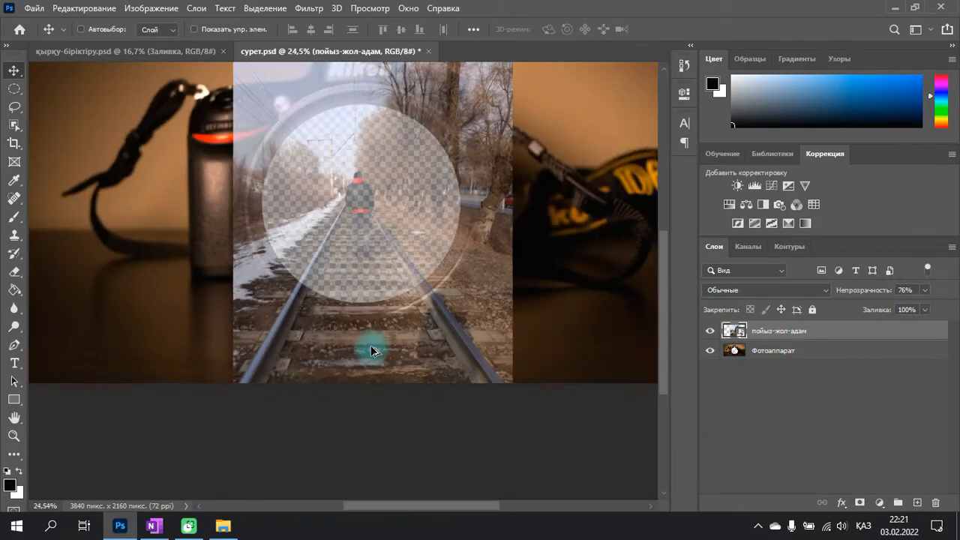
{"action": "scroll", "coordinate": [371, 347], "scroll_direction": "down", "scroll_amount": 1}
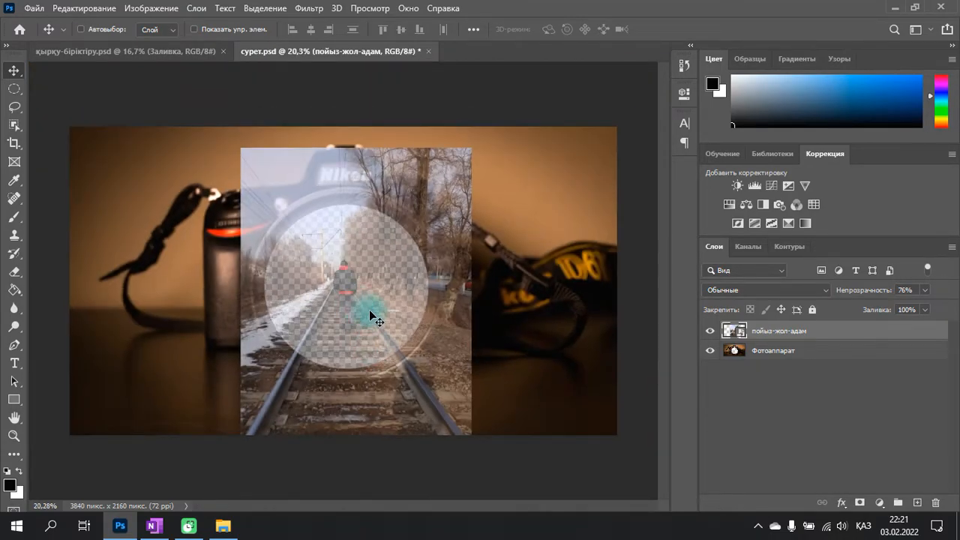
- Set the opacity of the пойыз-жол-адам layer to 100%
{"action": "left_click", "coordinate": [924, 290]}
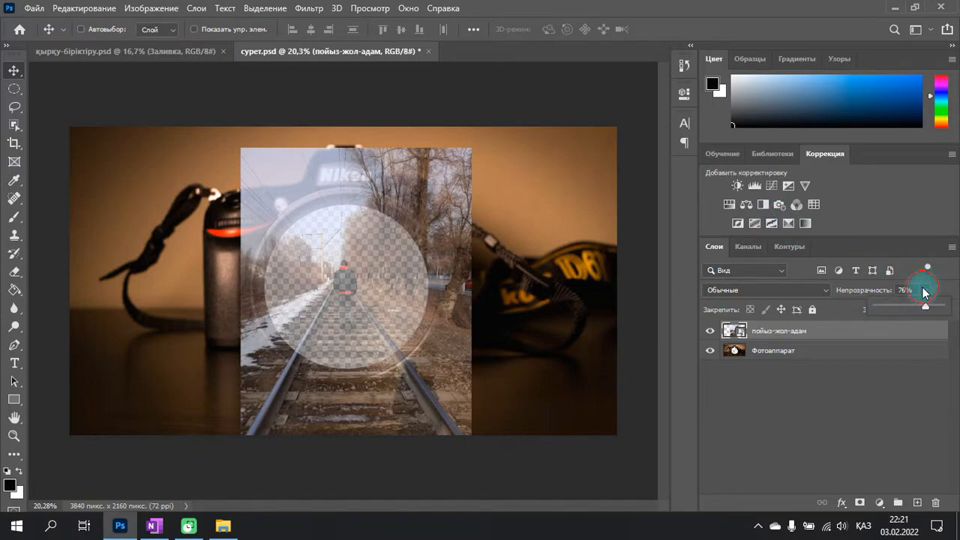
{"action": "left_click_drag", "start_coordinate": [926, 306], "coordinate": [943, 307]}
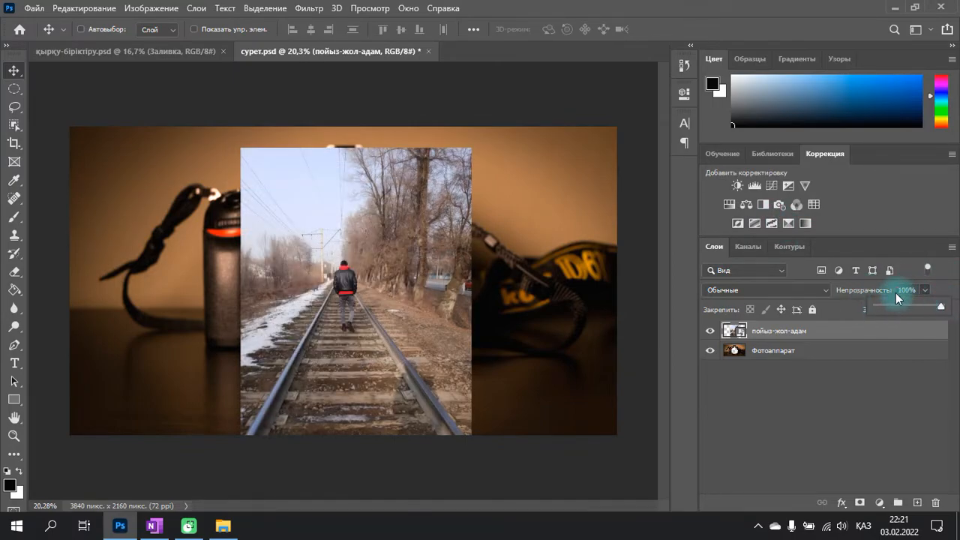
{"action": "left_click", "coordinate": [926, 294]}
{"action": "left_click", "coordinate": [926, 294]}
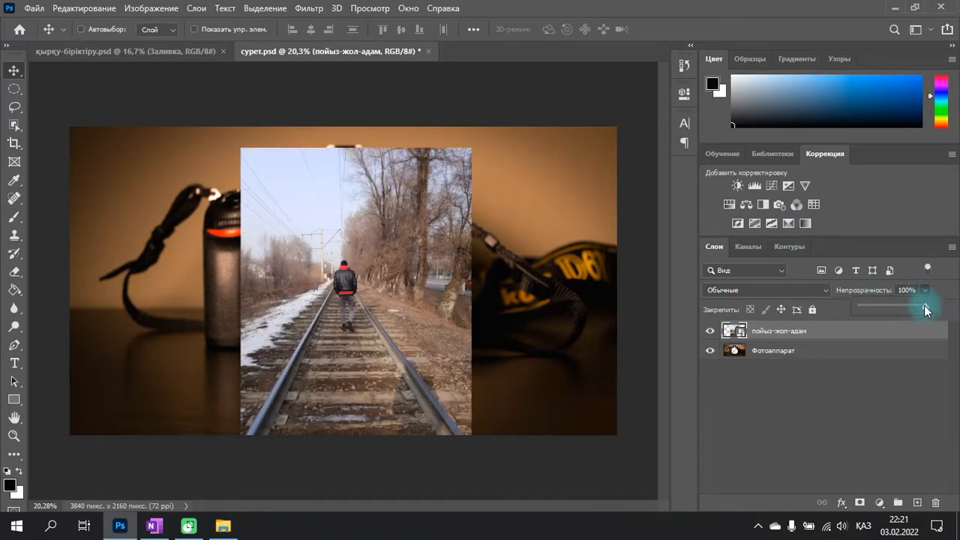
- Move the пойыз-жол-адам layer below the Фотоаппарат layer in the layer stack
{"action": "left_click", "coordinate": [805, 398]}
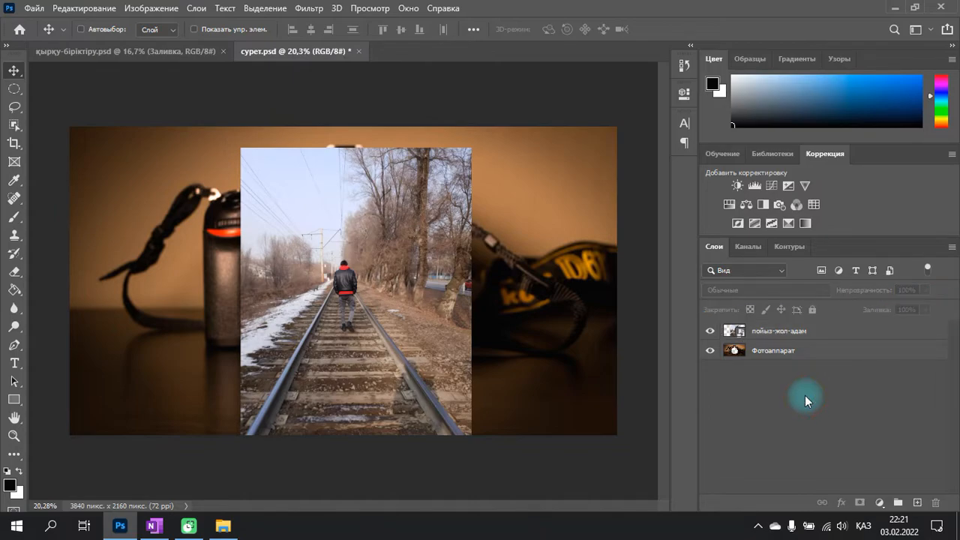
{"action": "left_click", "coordinate": [772, 336]}
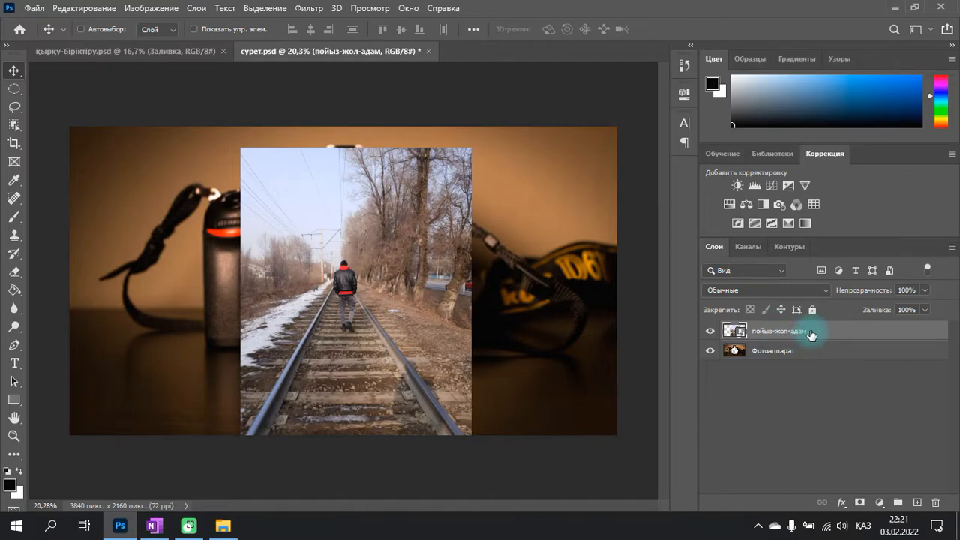
{"action": "left_click_drag", "start_coordinate": [811, 335], "coordinate": [814, 364]}
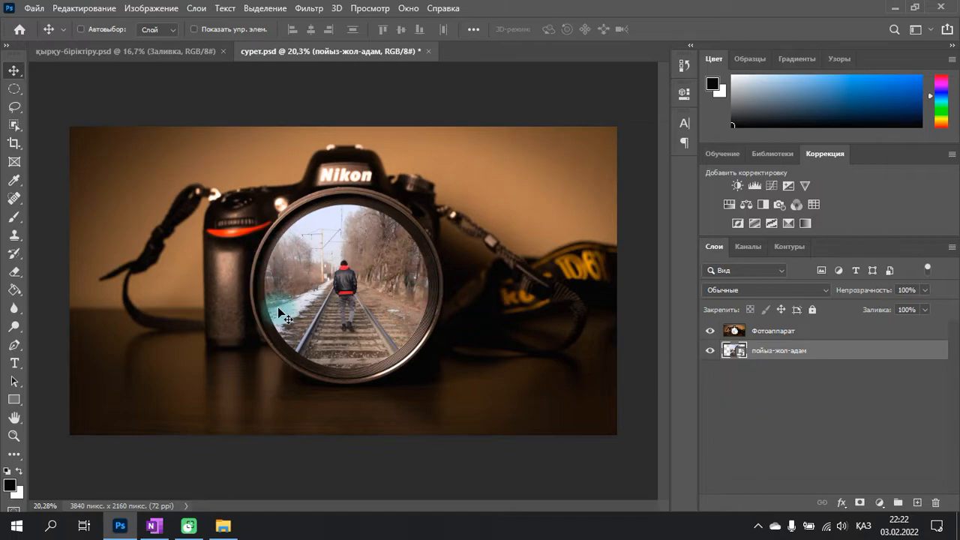
- Compare the composite with the Фотоаппарат layer hidden and shown, and against the finished example in қырқу-біріктіру.psd
{"action": "left_click", "coordinate": [735, 332]}
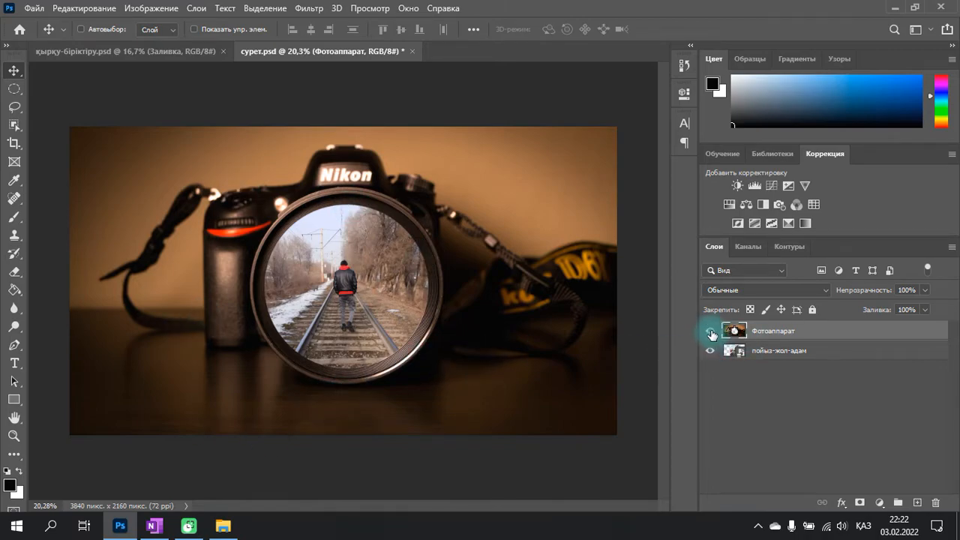
{"action": "left_click", "coordinate": [709, 332]}
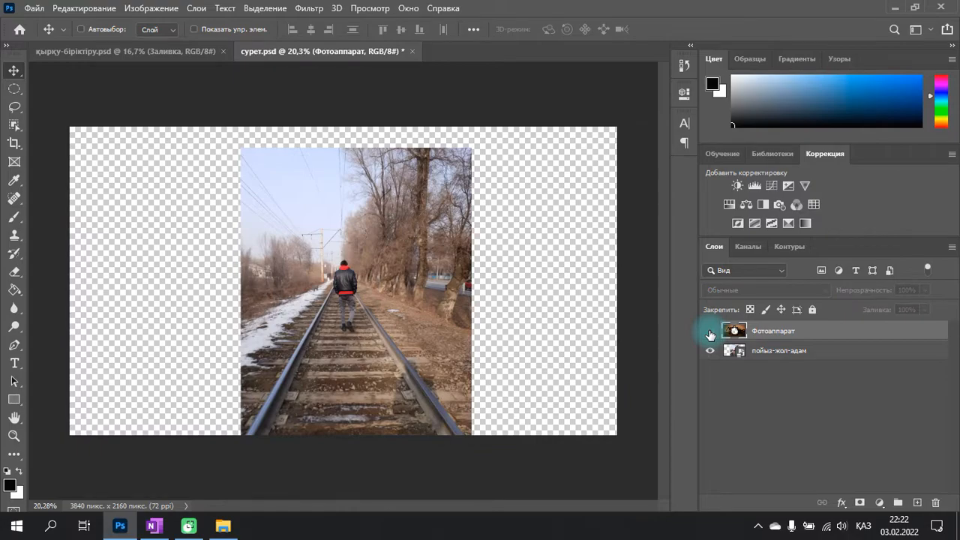
{"action": "left_click", "coordinate": [710, 332]}
{"action": "left_click", "coordinate": [710, 332]}
{"action": "left_click", "coordinate": [710, 333]}
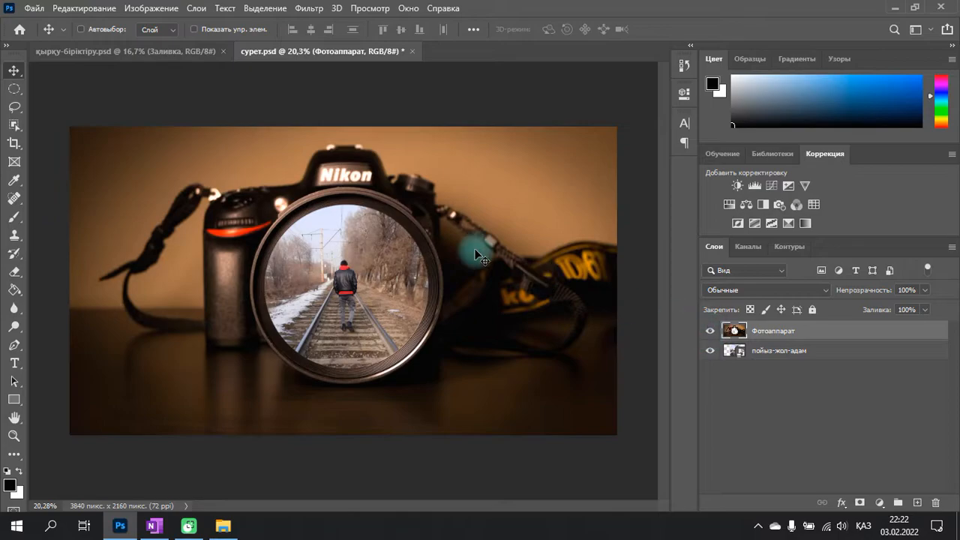
{"action": "left_click", "coordinate": [711, 332]}
{"action": "left_click", "coordinate": [711, 332]}
{"action": "left_click", "coordinate": [149, 54]}
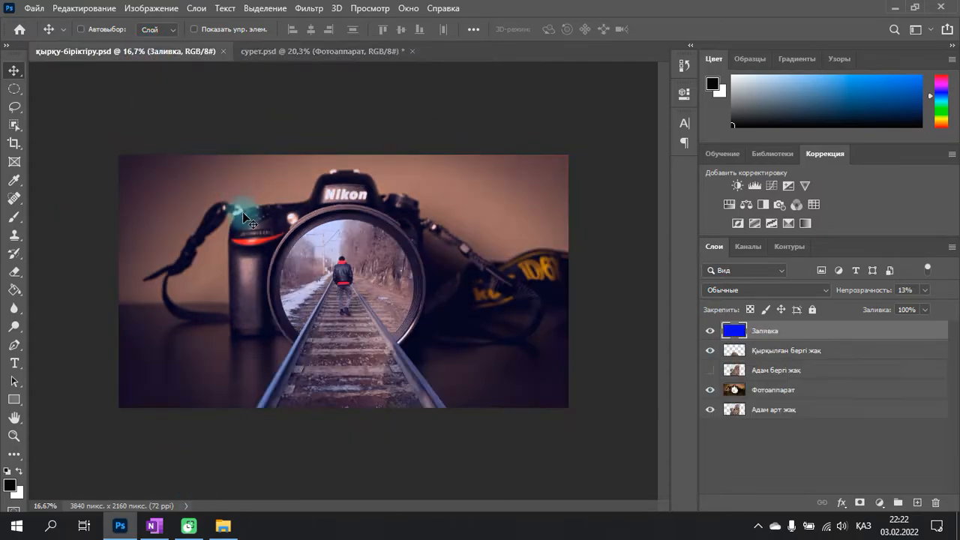
{"action": "left_click", "coordinate": [295, 51]}
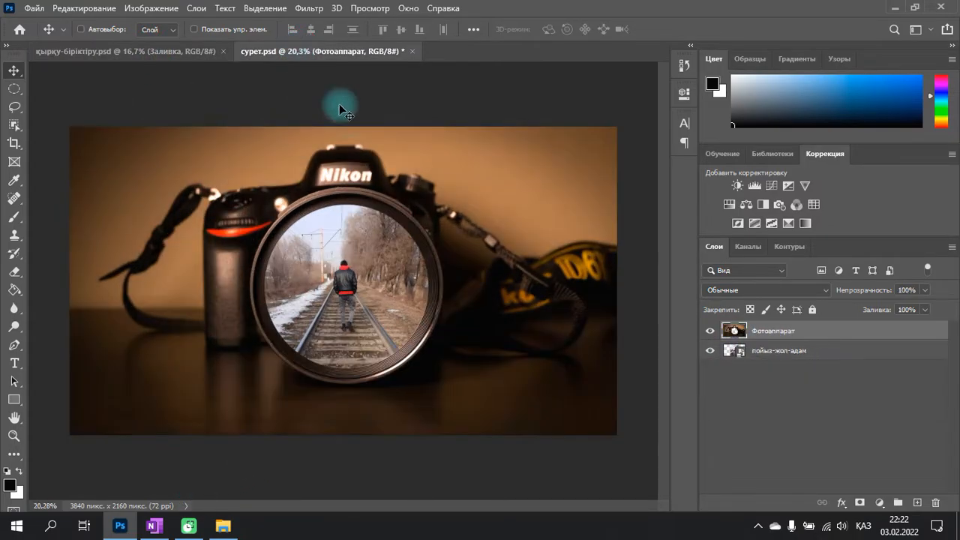
- Duplicate the пойыз-жол-адам layer and rename the original layer Адам арғы жақ
{"action": "left_click", "coordinate": [771, 354]}
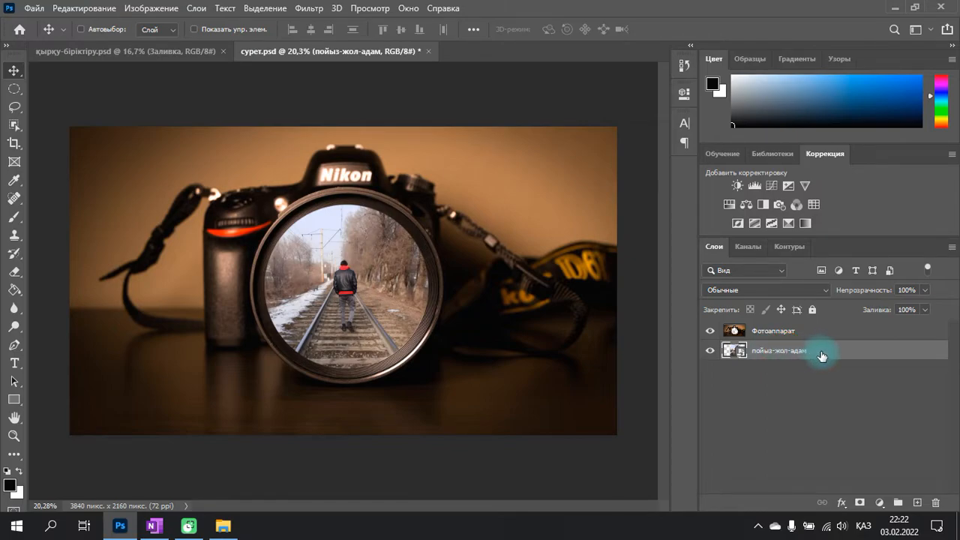
{"action": "key", "text": "ctrl+j"}
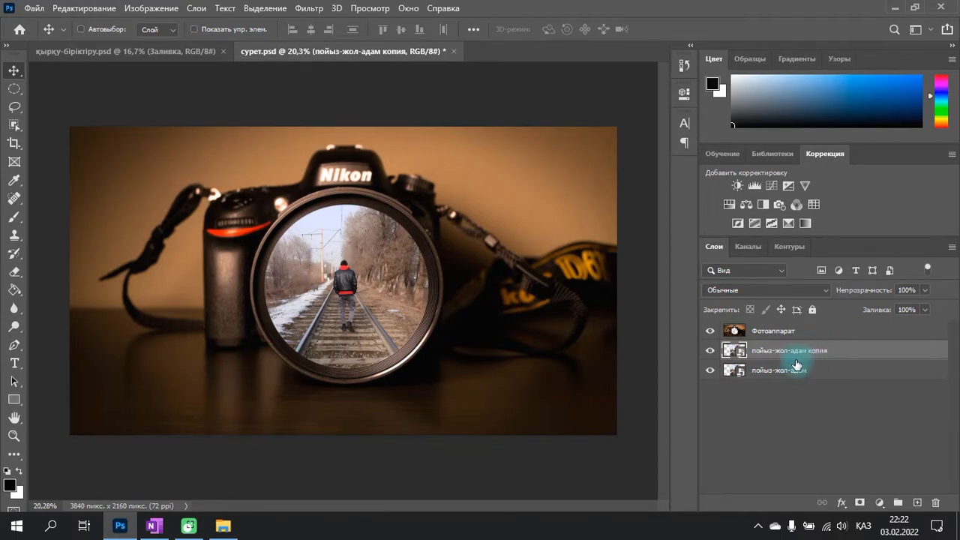
{"action": "double_click", "coordinate": [778, 370]}
{"action": "left_click", "coordinate": [786, 370]}
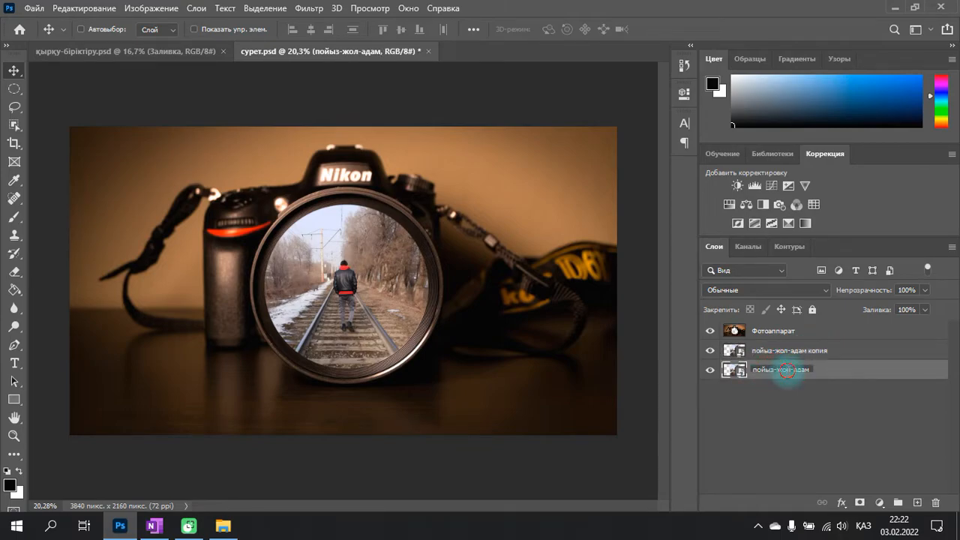
{"action": "key", "text": "ctrl+a"}
{"action": "key", "text": "super+space"}
{"action": "key", "text": "super+space"}
{"action": "type", "text": "арғы "}
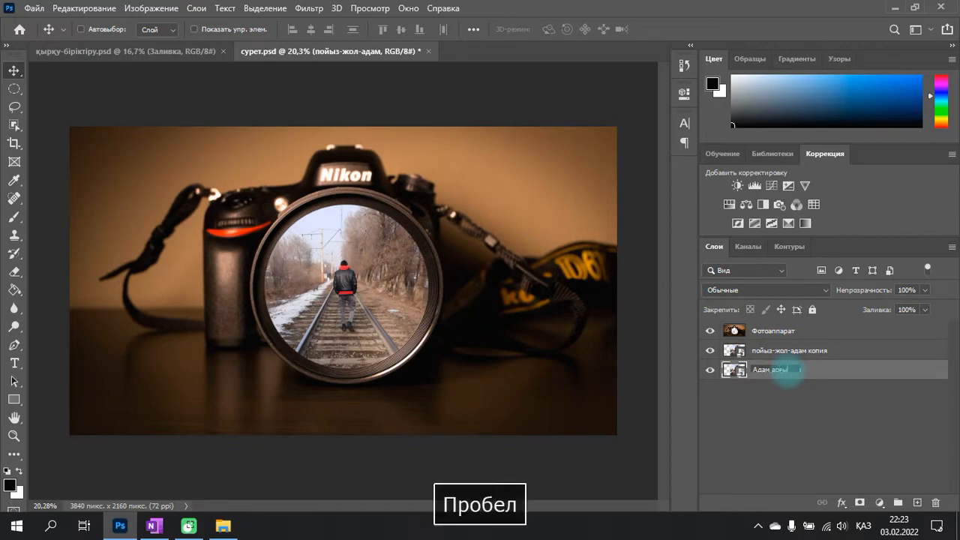
{"action": "type", "text": "жақ"}
{"action": "left_click", "coordinate": [821, 399]}
- Move the duplicated railway layer above Фотоаппарат and rename it Адам бергі жақ
{"action": "left_click", "coordinate": [811, 353]}
{"action": "left_click_drag", "start_coordinate": [811, 354], "coordinate": [824, 327]}
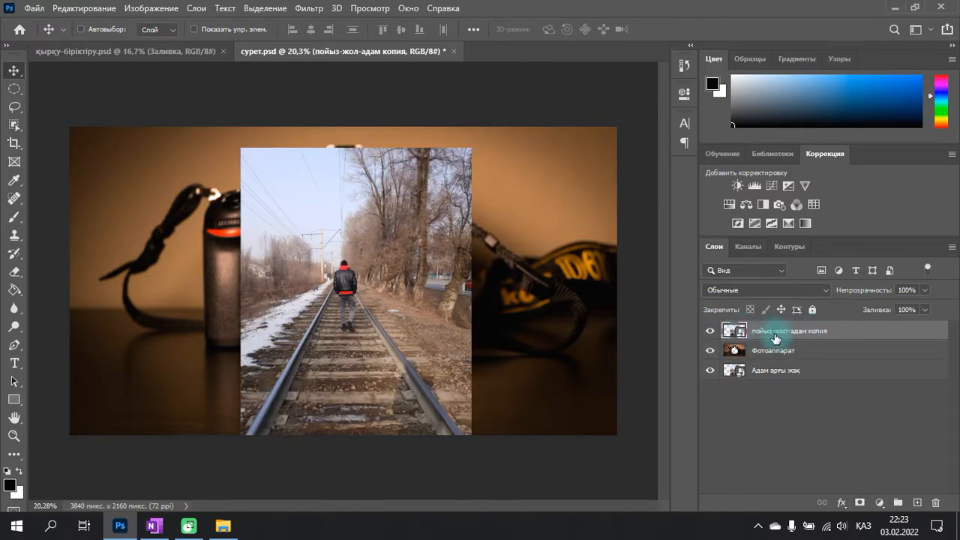
{"action": "double_click", "coordinate": [789, 335]}
{"action": "type", "text": "Адам "}
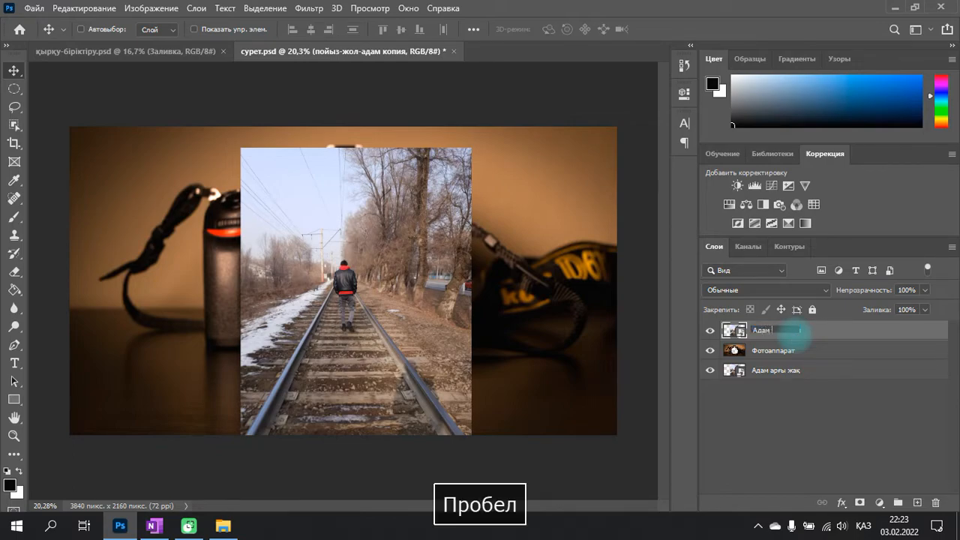
{"action": "type", "text": "бергі жақ"}
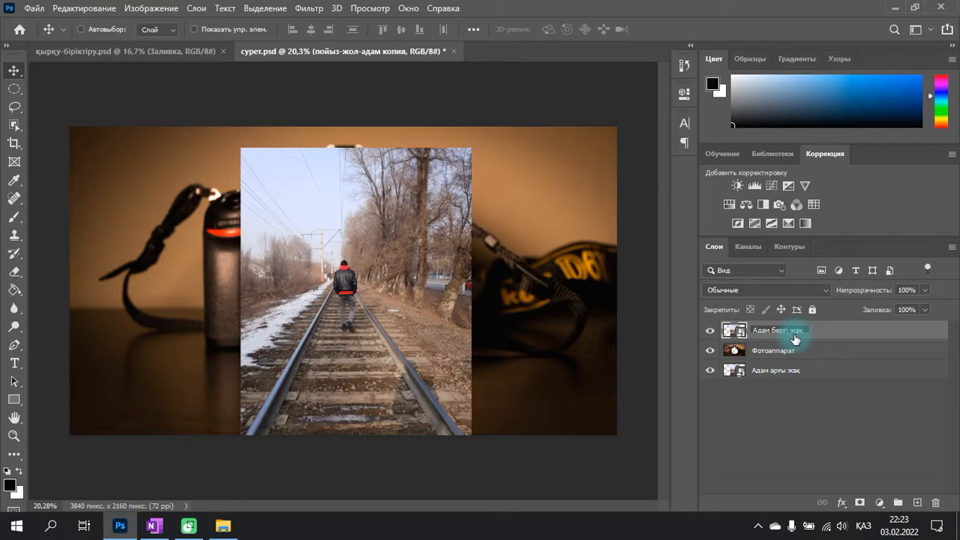
{"action": "key", "text": "Return"}
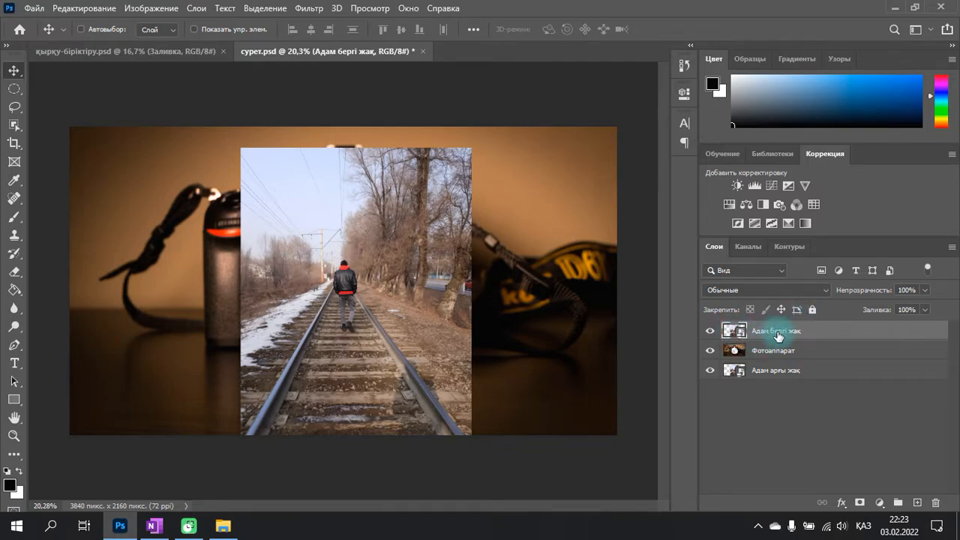
- Lower the Адам бергі жақ layer's opacity to 55% and check the rail cutout in the қырқу-біріктіру.psd example
{"action": "left_click", "coordinate": [925, 290]}
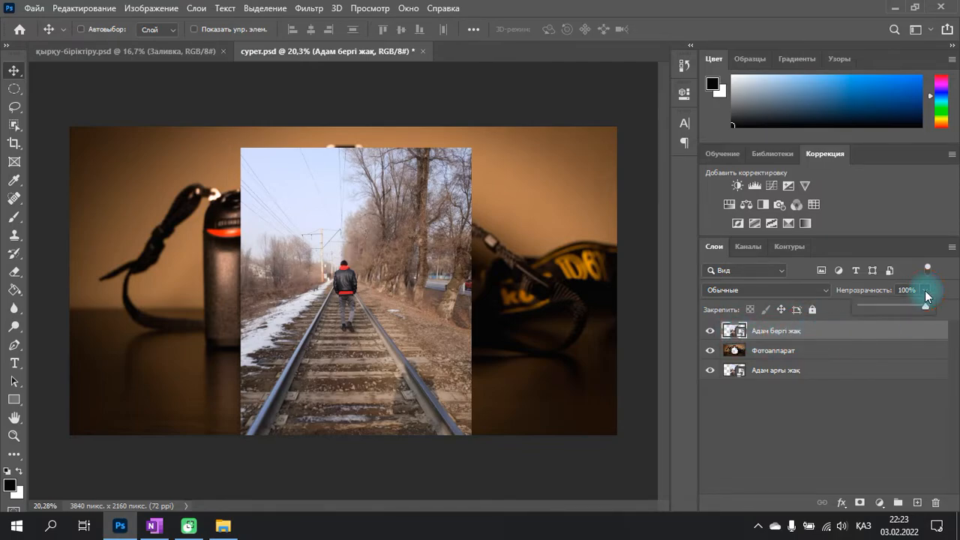
{"action": "left_click_drag", "start_coordinate": [920, 309], "coordinate": [894, 308]}
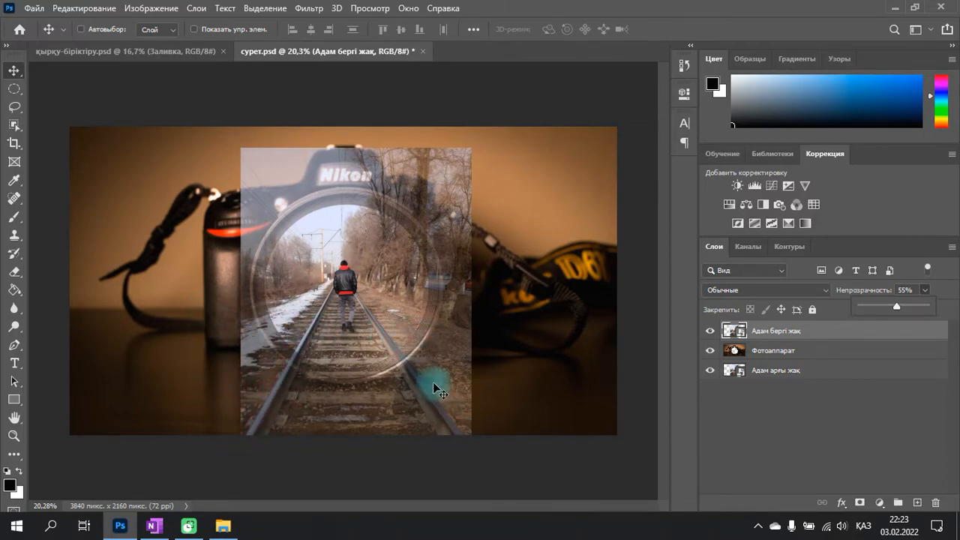
{"action": "left_click", "coordinate": [120, 51]}
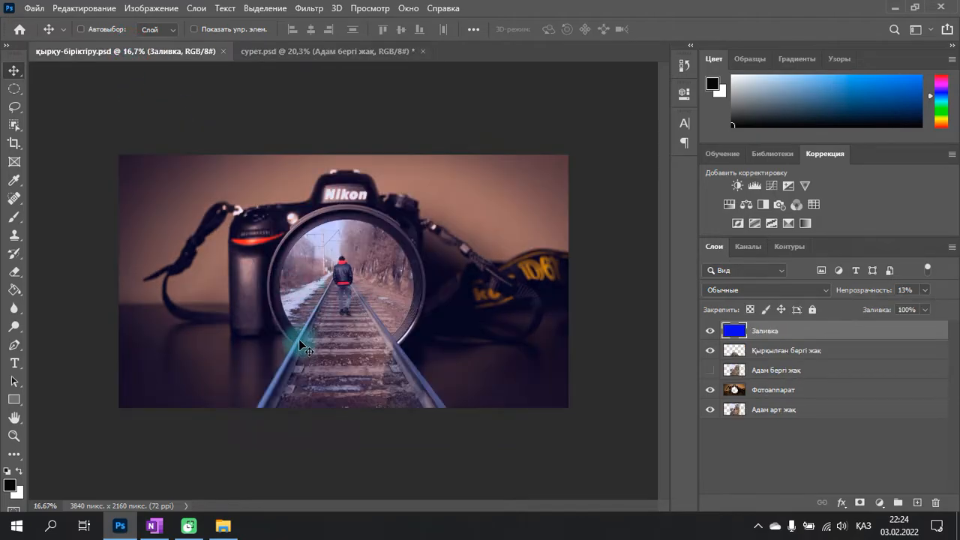
{"action": "left_click", "coordinate": [292, 50]}
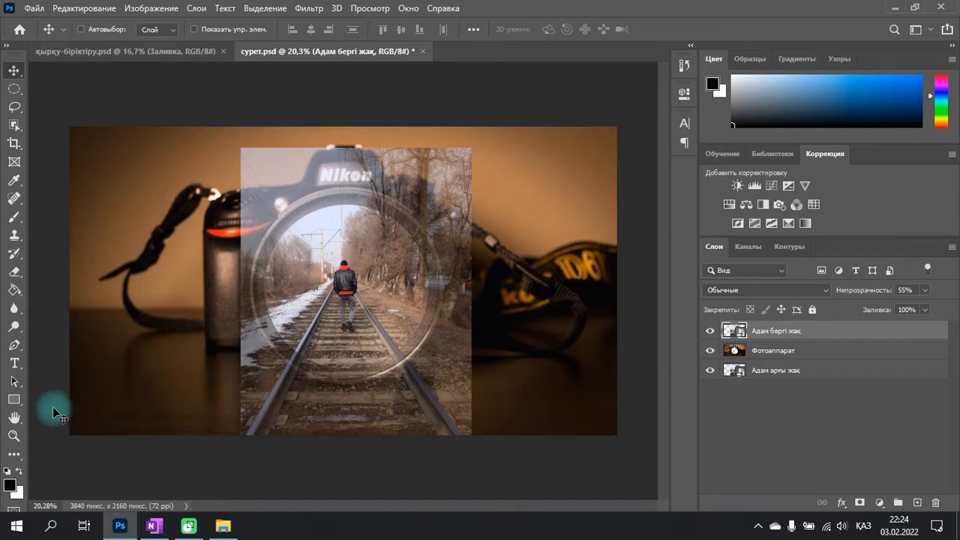
- Start a Pen tool path at the bottom end of the left rail, just below the canvas edge
{"action": "left_click", "coordinate": [11, 349]}
{"action": "right_click", "coordinate": [12, 351]}
{"action": "left_click", "coordinate": [11, 351]}
{"action": "right_click", "coordinate": [11, 350]}
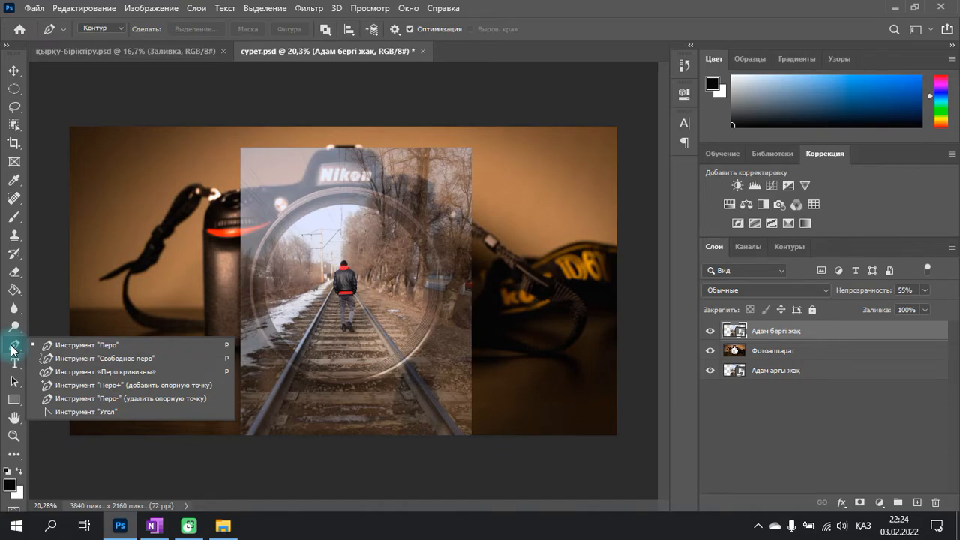
{"action": "left_click", "coordinate": [75, 345]}
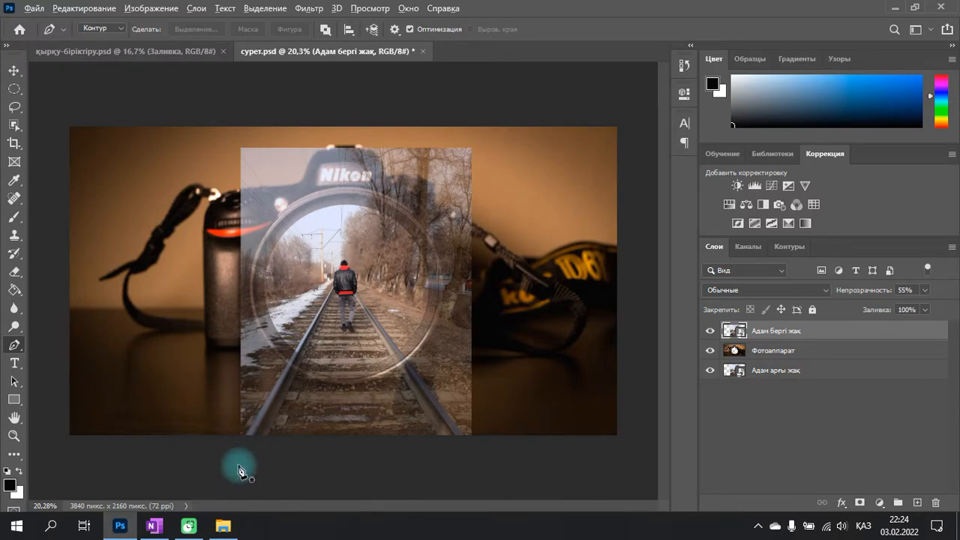
{"action": "scroll", "coordinate": [240, 470], "scroll_direction": "up", "scroll_amount": 8}
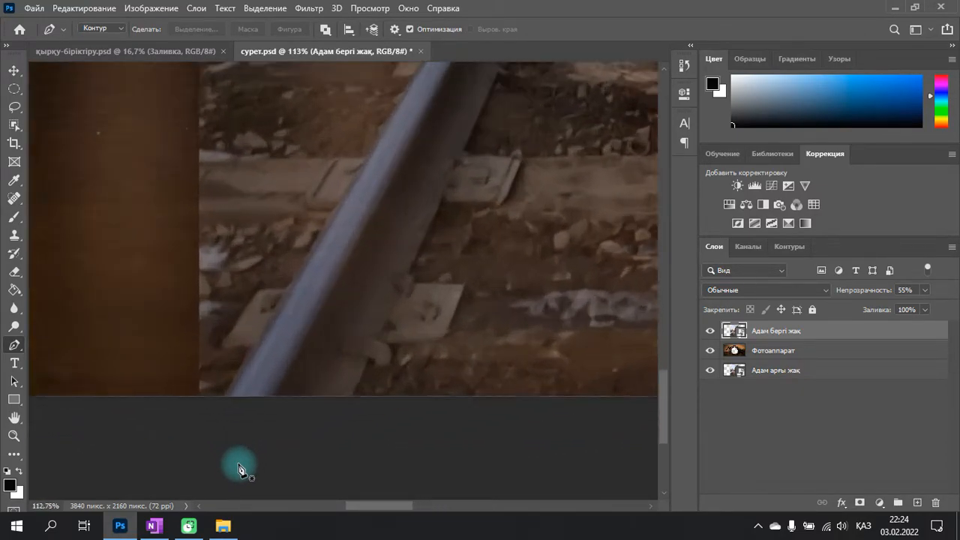
{"action": "scroll", "coordinate": [231, 450], "scroll_direction": "up", "scroll_amount": 3}
{"action": "scroll", "coordinate": [231, 449], "scroll_direction": "down", "scroll_amount": 4}
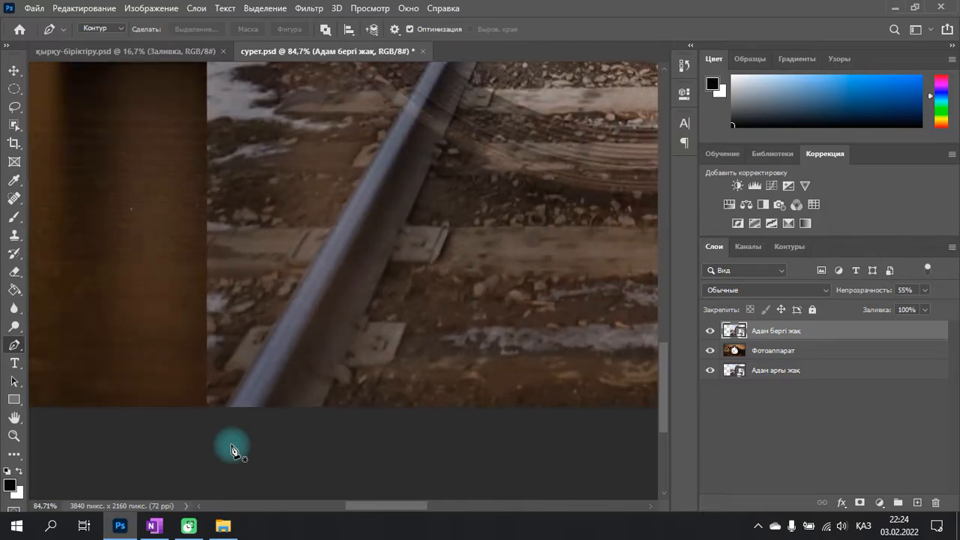
{"action": "scroll", "coordinate": [225, 403], "scroll_direction": "up", "scroll_amount": 5}
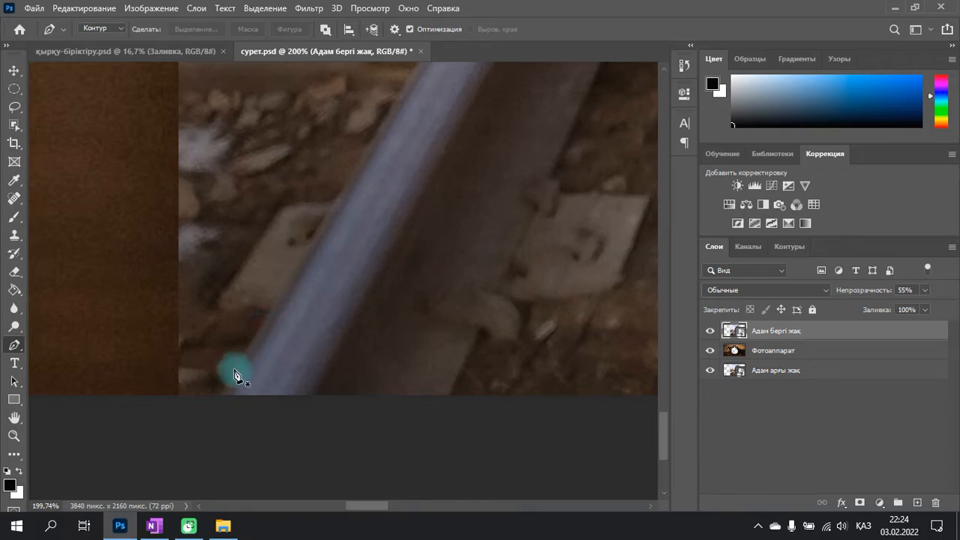
{"action": "left_click", "coordinate": [212, 402]}
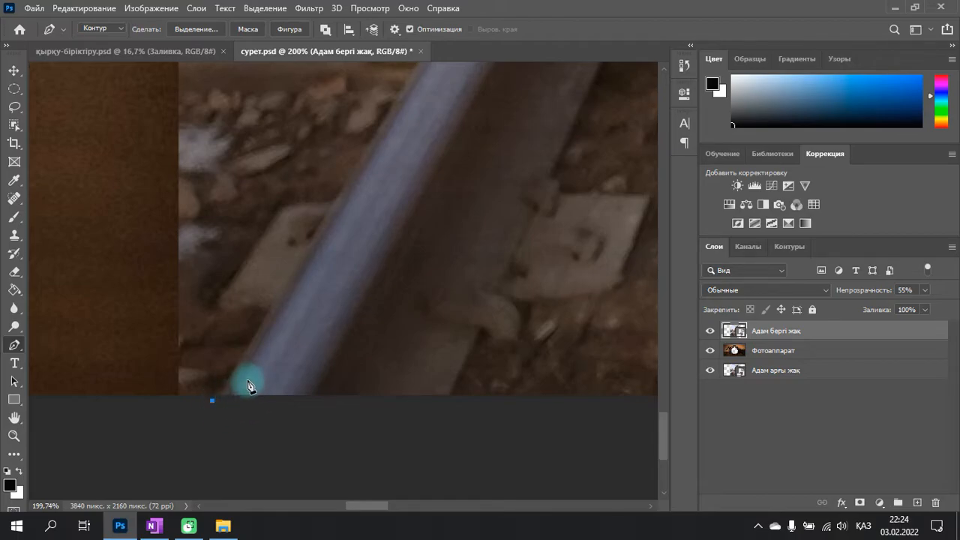
- Extend the path along the left rail's outer edge up to a point inside the lens opening
{"action": "scroll", "coordinate": [249, 381], "scroll_direction": "down", "scroll_amount": 5}
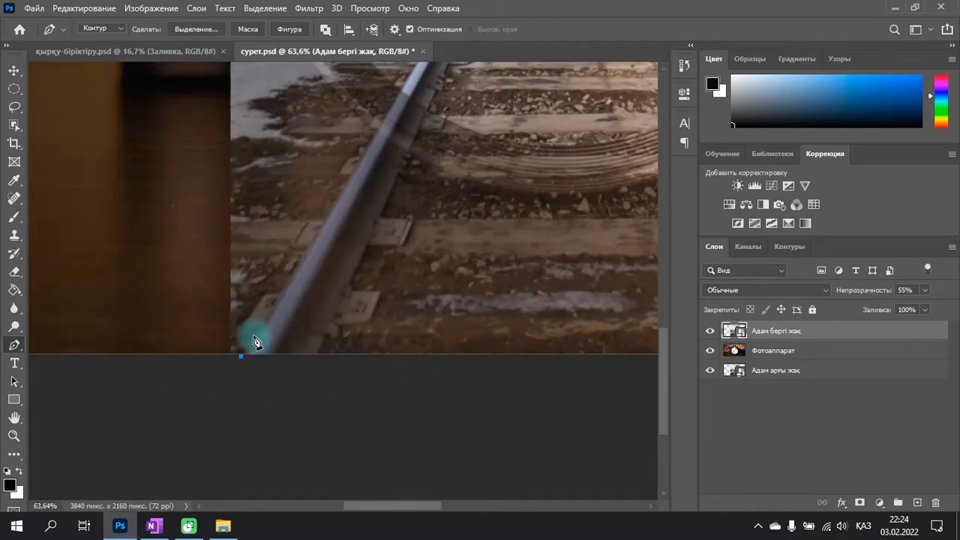
{"action": "scroll", "coordinate": [254, 342], "scroll_direction": "up", "scroll_amount": 5}
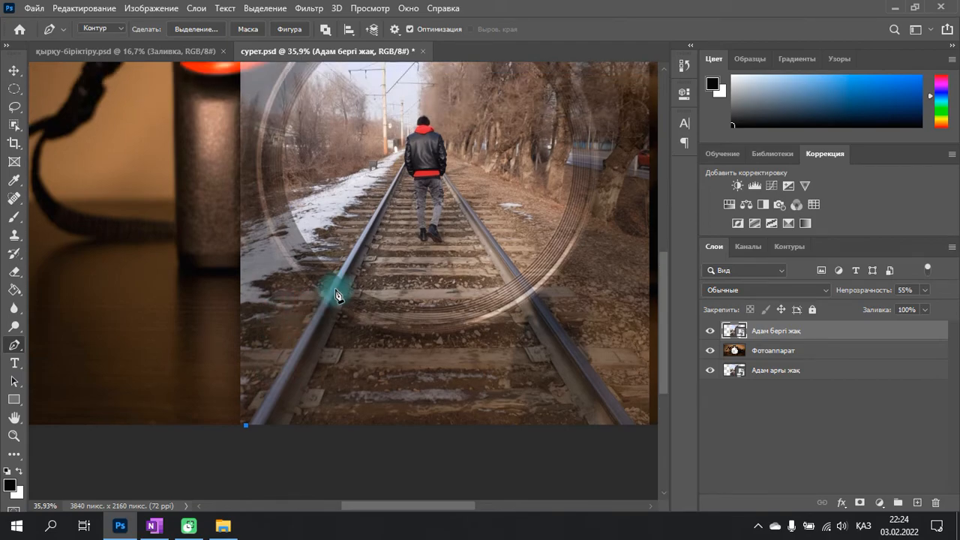
{"action": "scroll", "coordinate": [339, 285], "scroll_direction": "up", "scroll_amount": 1}
{"action": "scroll", "coordinate": [347, 300], "scroll_direction": "down", "scroll_amount": 2}
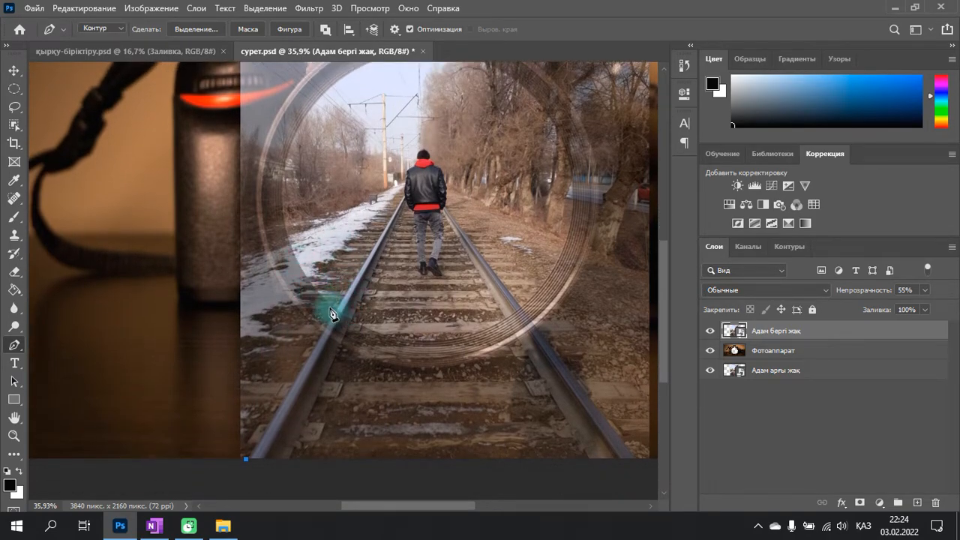
{"action": "scroll", "coordinate": [356, 285], "scroll_direction": "up", "scroll_amount": 8}
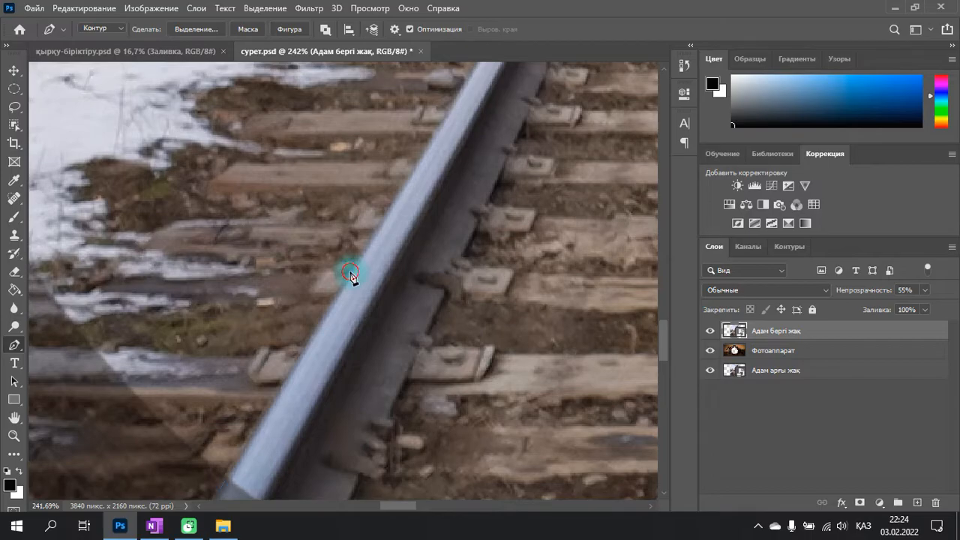
{"action": "scroll", "coordinate": [354, 278], "scroll_direction": "down", "scroll_amount": 8}
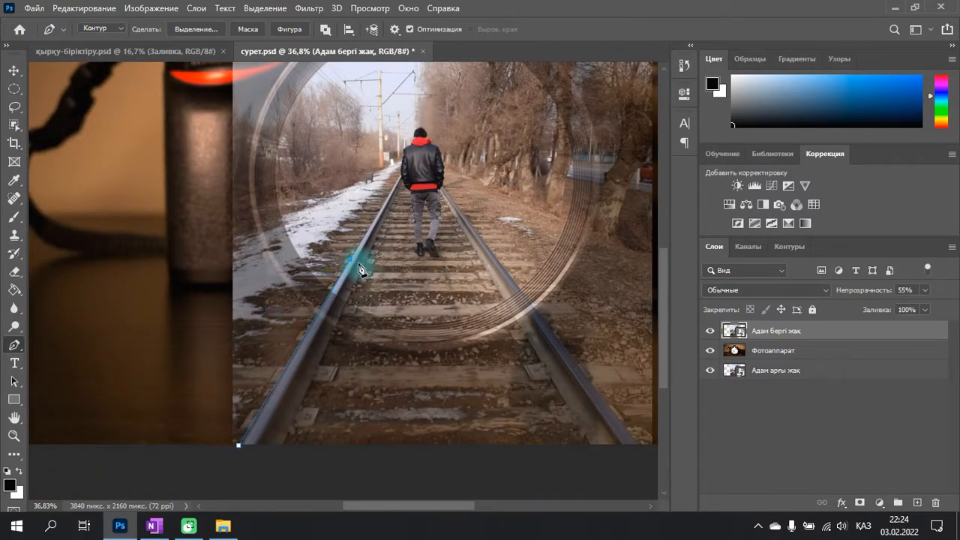
- Carry the path across the track to the right rail's outer edge inside the lens opening
{"action": "scroll", "coordinate": [360, 264], "scroll_direction": "up", "scroll_amount": 5}
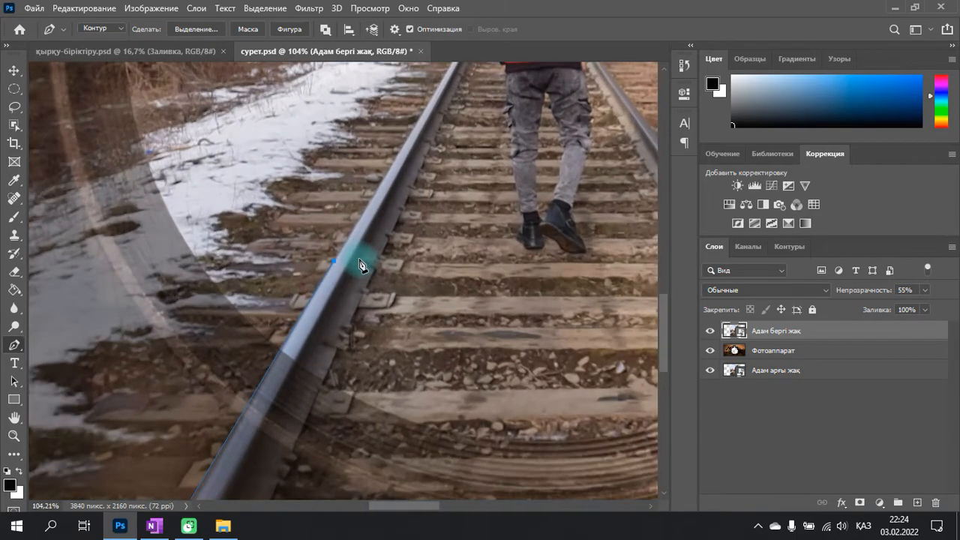
{"action": "scroll", "coordinate": [359, 264], "scroll_direction": "right", "scroll_amount": 3}
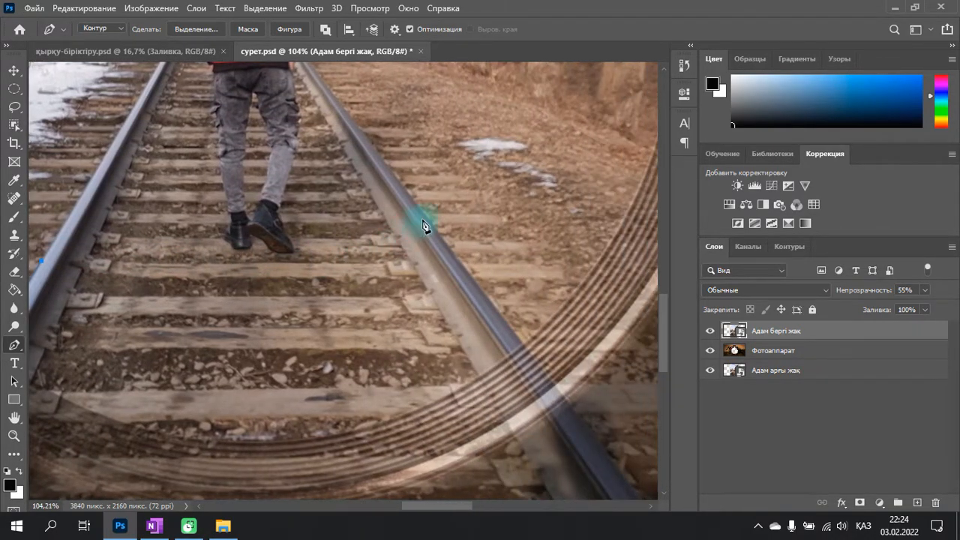
{"action": "scroll", "coordinate": [426, 222], "scroll_direction": "right", "scroll_amount": 3}
{"action": "scroll", "coordinate": [380, 230], "scroll_direction": "up", "scroll_amount": 3}
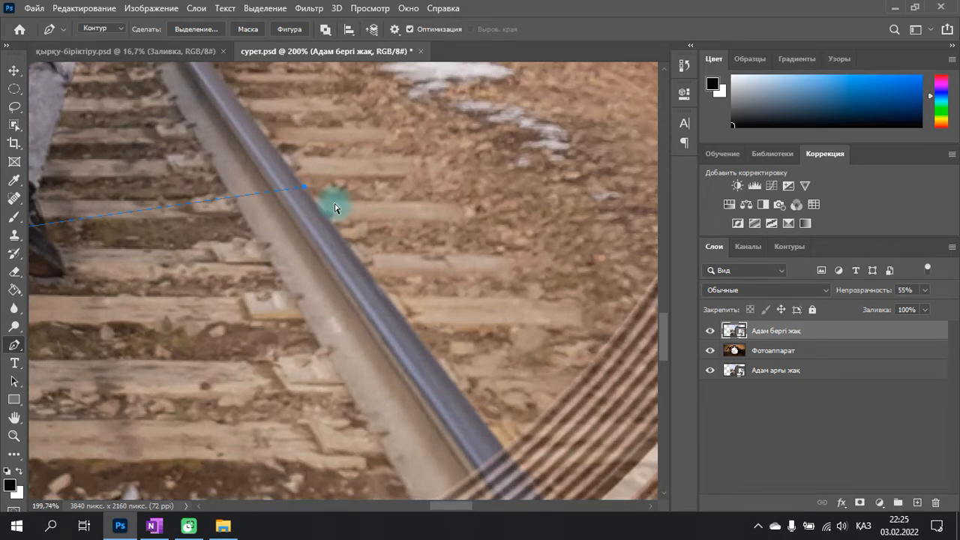
- Trace the right rail's outer edge down to just below the canvas and close the path at its starting point
{"action": "scroll", "coordinate": [335, 209], "scroll_direction": "right", "scroll_amount": 3}
{"action": "scroll", "coordinate": [335, 208], "scroll_direction": "down", "scroll_amount": 5}
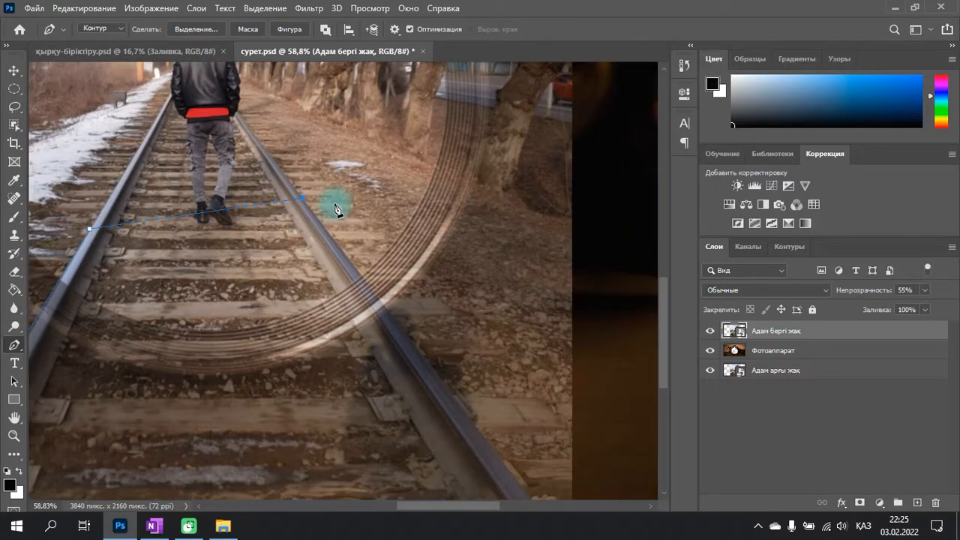
{"action": "scroll", "coordinate": [336, 209], "scroll_direction": "right", "scroll_amount": 2}
{"action": "scroll", "coordinate": [335, 209], "scroll_direction": "down", "scroll_amount": 5}
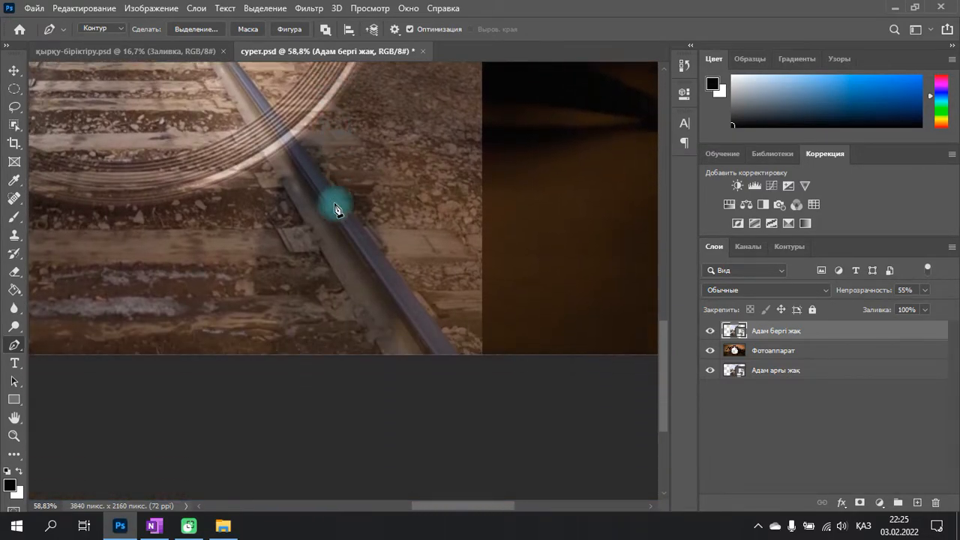
{"action": "scroll", "coordinate": [459, 296], "scroll_direction": "down", "scroll_amount": 1}
{"action": "scroll", "coordinate": [467, 337], "scroll_direction": "up", "scroll_amount": 6}
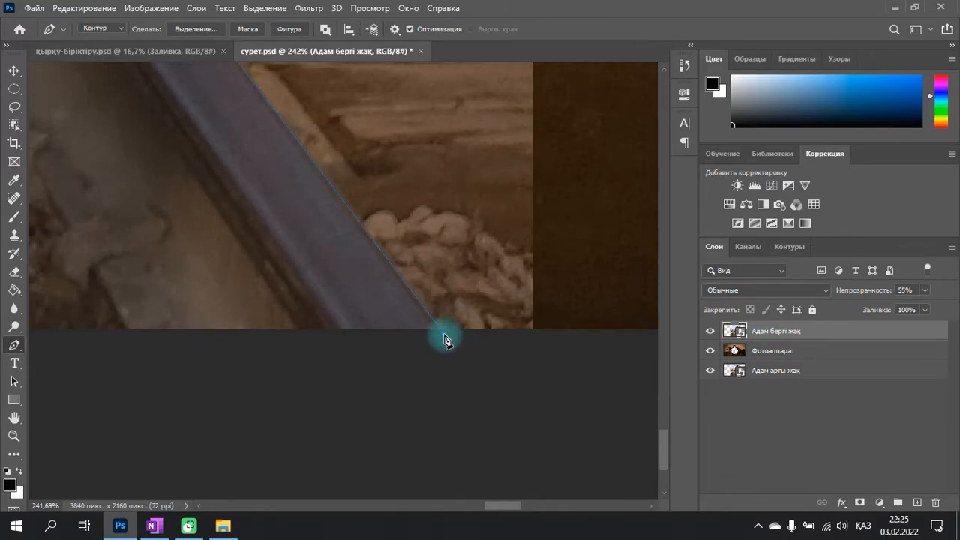
{"action": "scroll", "coordinate": [444, 340], "scroll_direction": "down", "scroll_amount": 8}
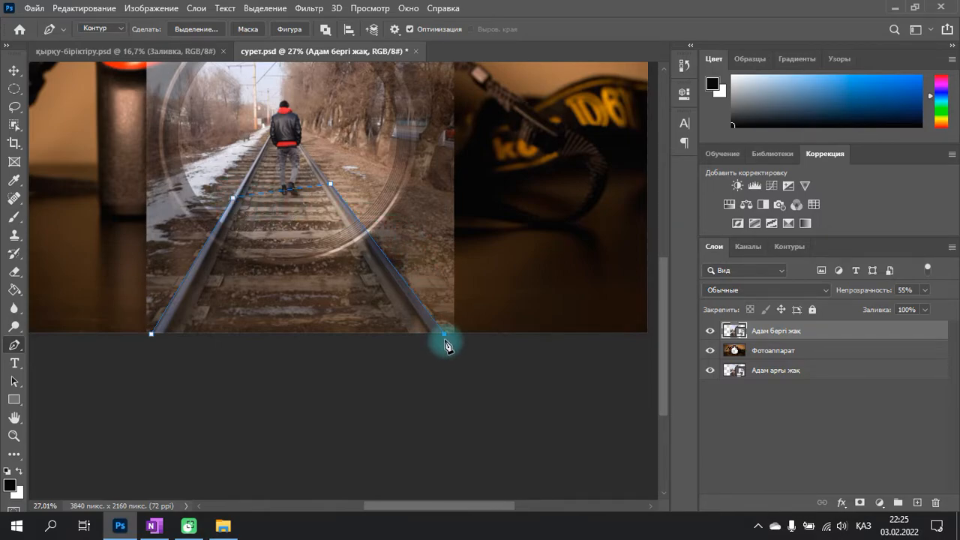
{"action": "left_click", "coordinate": [151, 333]}
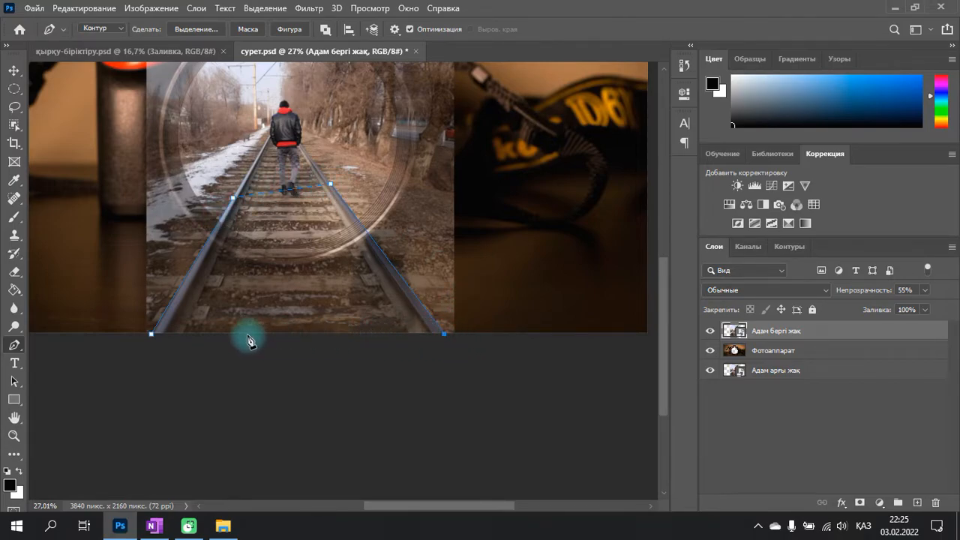
{"action": "left_click", "coordinate": [152, 335]}
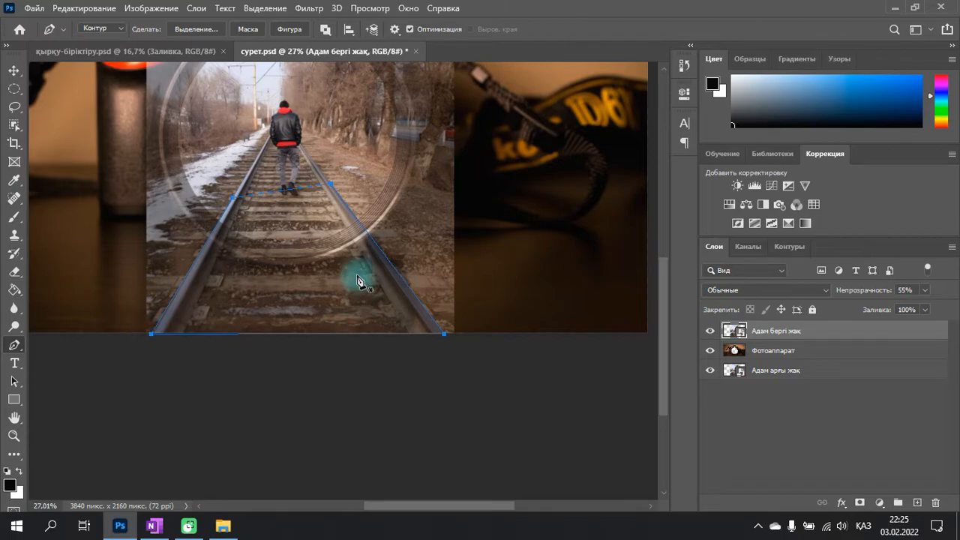
- Convert the closed path to a selection and copy the selected track from Адам бергі жақ onto a new layer
{"action": "right_click", "coordinate": [290, 242]}
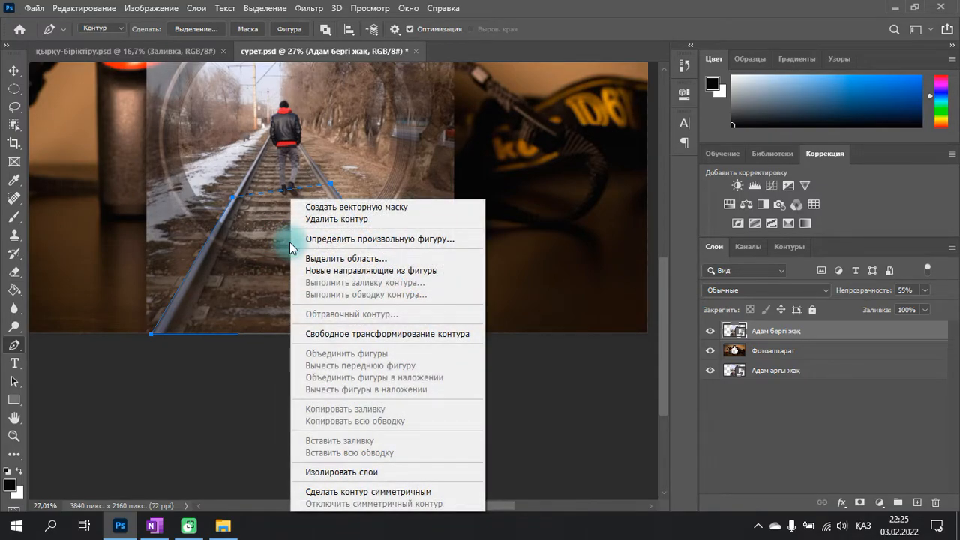
{"action": "left_click", "coordinate": [350, 258]}
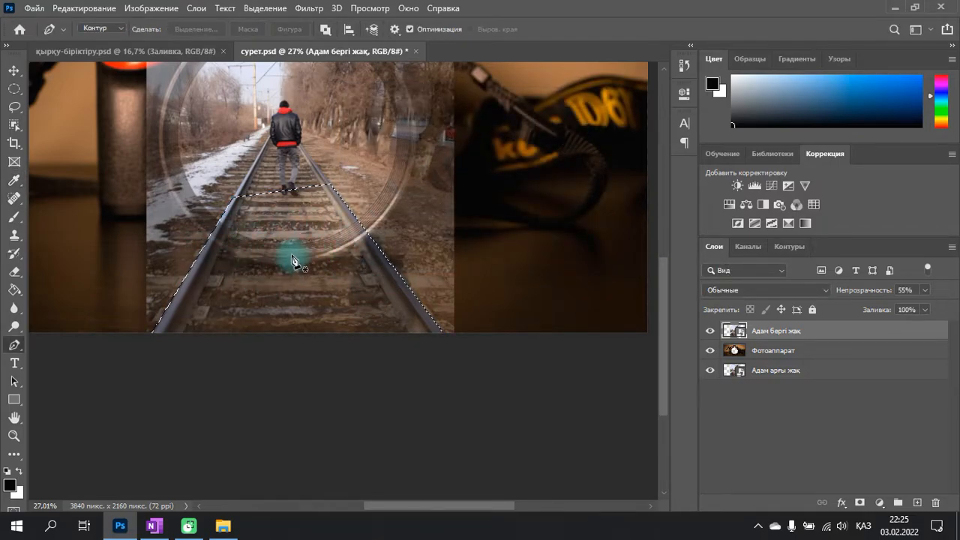
{"action": "scroll", "coordinate": [294, 259], "scroll_direction": "up", "scroll_amount": 3}
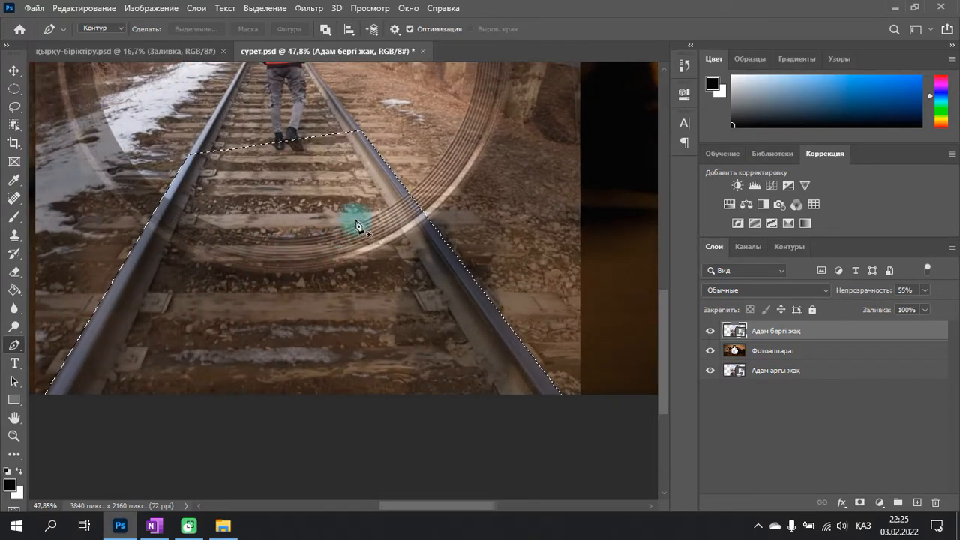
{"action": "scroll", "coordinate": [335, 280], "scroll_direction": "down", "scroll_amount": 2}
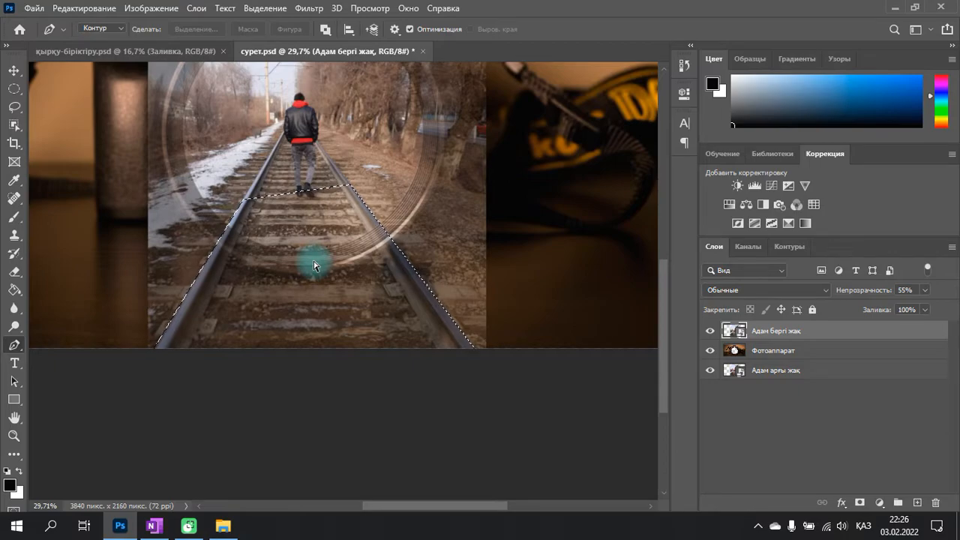
{"action": "key", "text": "ctrl+j"}
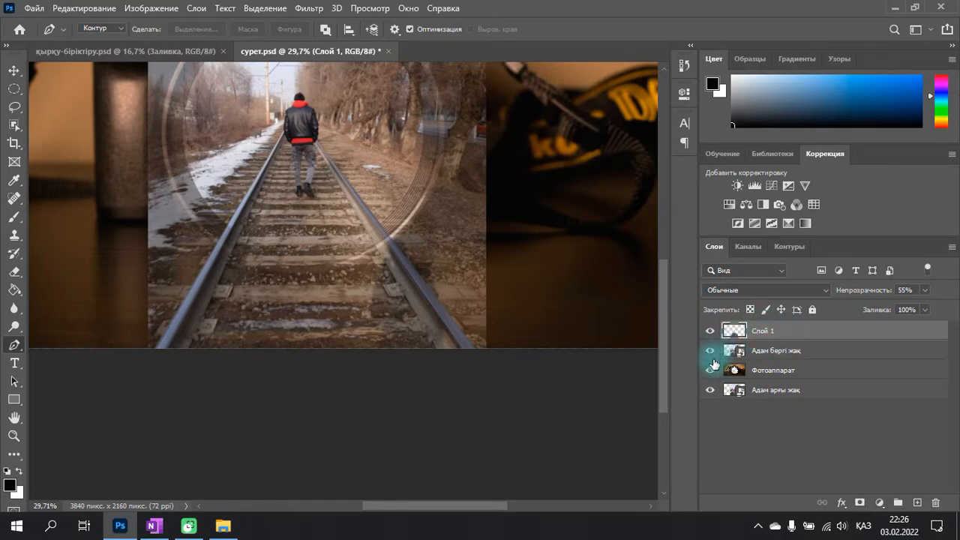
- Hide the three layers beneath the new track layer and set the track layer's opacity to 100%
{"action": "left_click", "coordinate": [709, 390]}
{"action": "left_click", "coordinate": [709, 369]}
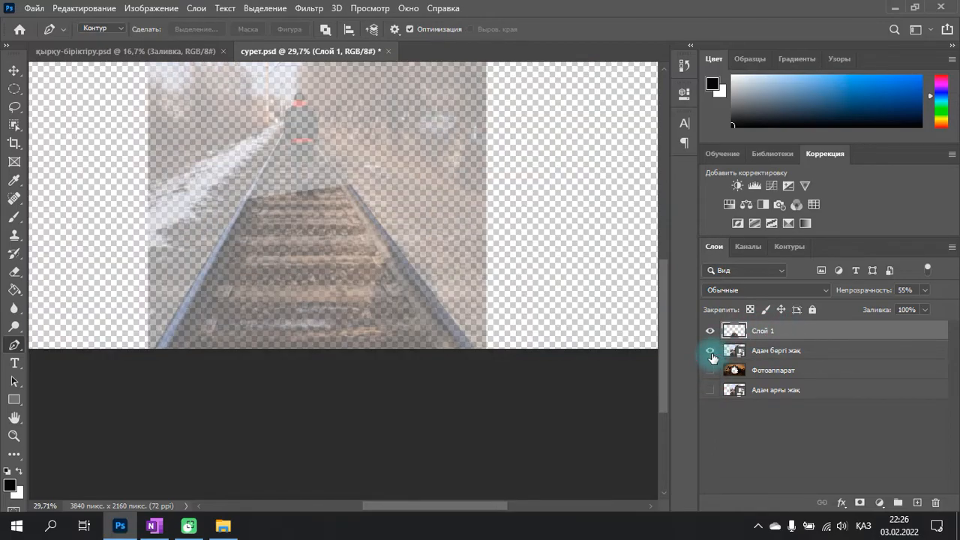
{"action": "left_click", "coordinate": [709, 352]}
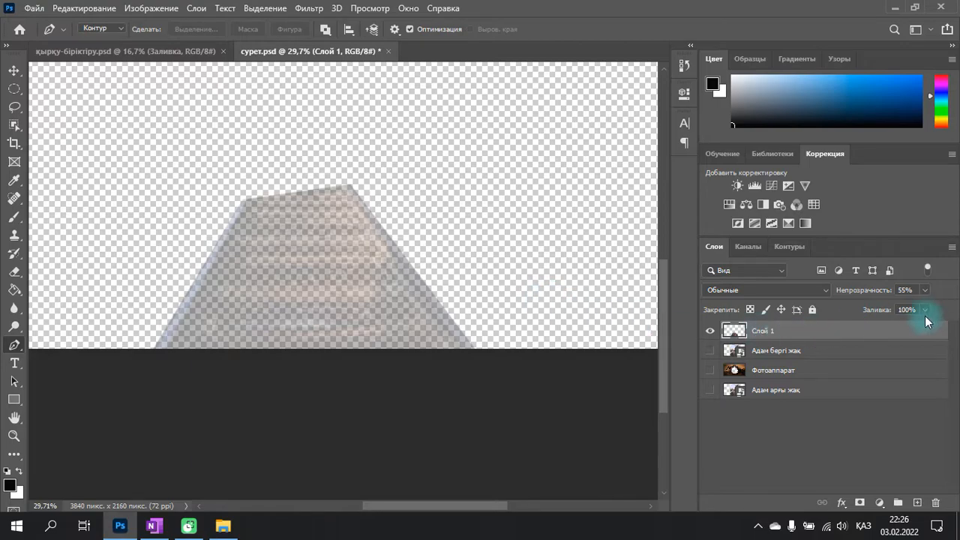
{"action": "left_click_drag", "start_coordinate": [921, 307], "coordinate": [949, 306]}
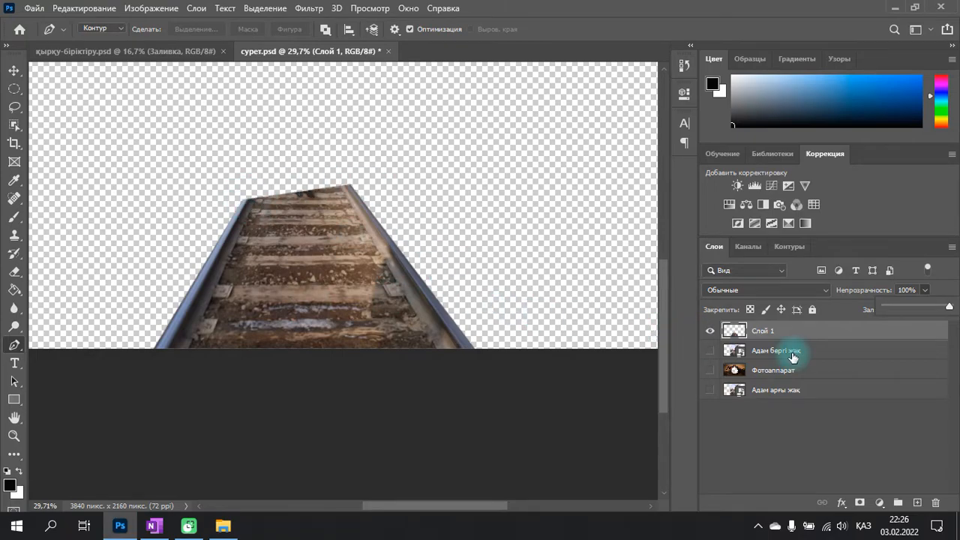
- Show the hidden layers again, fit the whole image in view, and hide only the Адам бергі жақ layer
{"action": "left_click", "coordinate": [710, 352]}
{"action": "left_click_drag", "start_coordinate": [711, 353], "coordinate": [710, 391]}
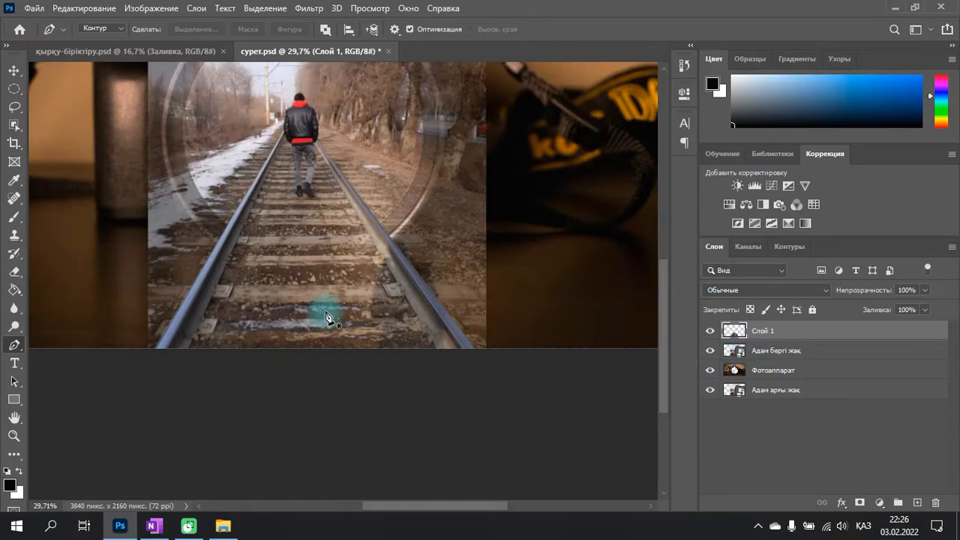
{"action": "key", "text": "ctrl+0"}
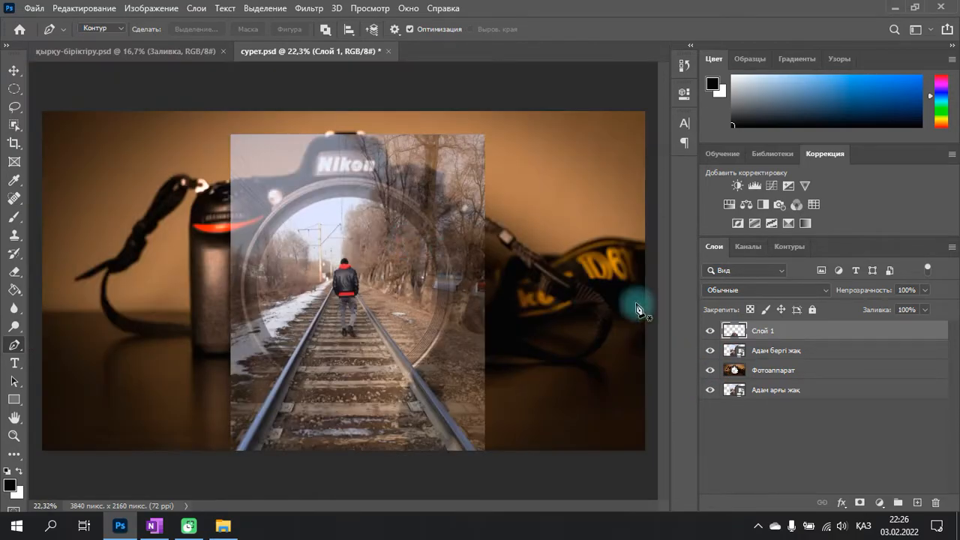
{"action": "left_click", "coordinate": [710, 352]}
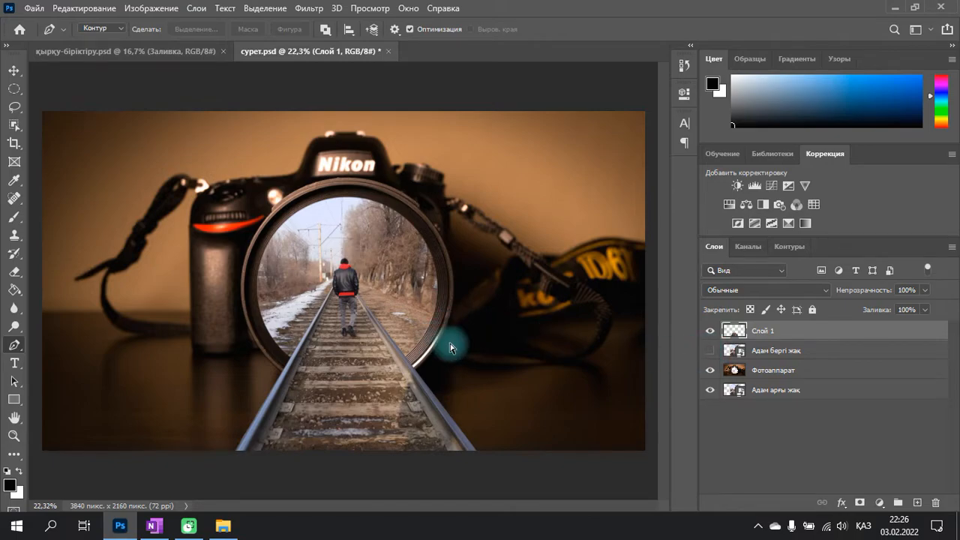
- Compare the composite in сурет.psd with the finished example in қырқу-біріктіру.psd, examining the lens area and the overall colour tint
{"action": "left_click", "coordinate": [118, 50]}
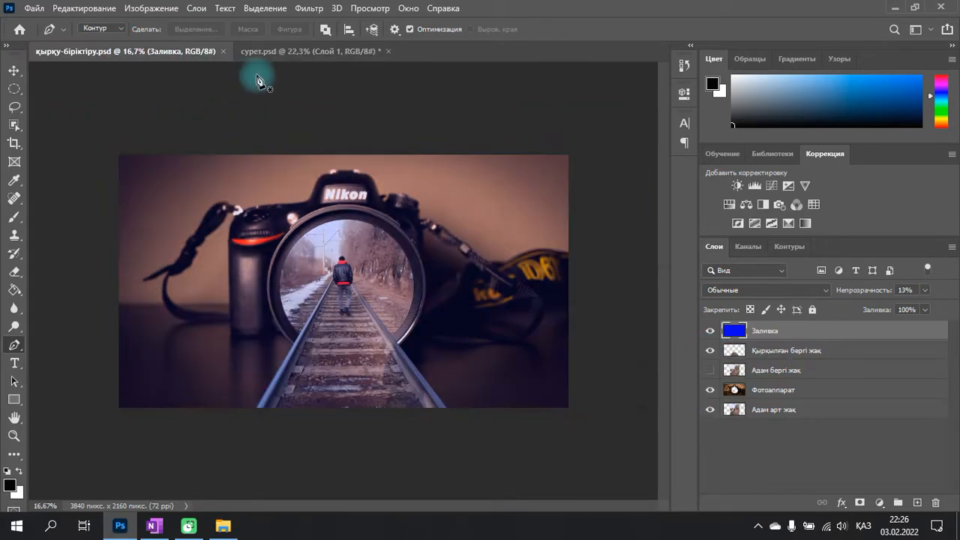
{"action": "left_click", "coordinate": [304, 54]}
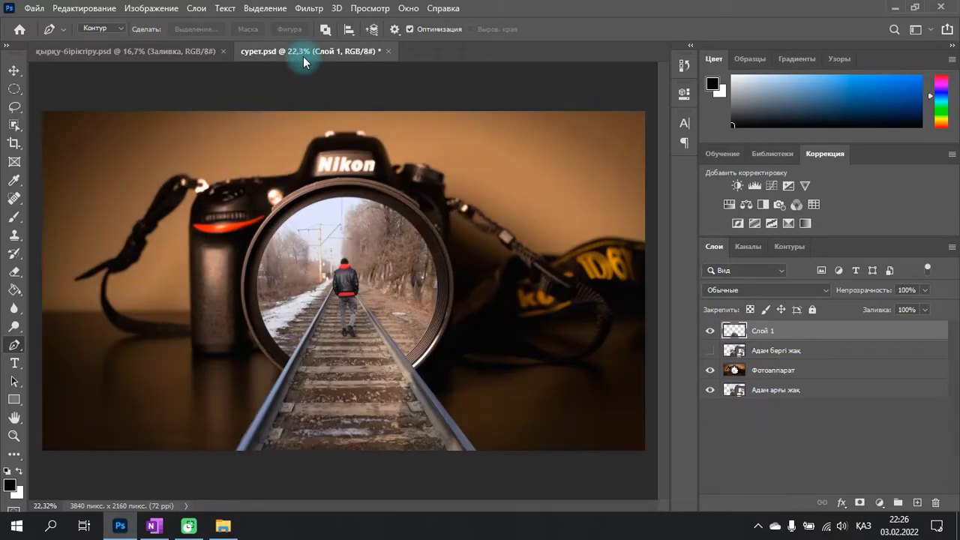
{"action": "left_click_drag", "start_coordinate": [413, 291], "coordinate": [402, 336]}
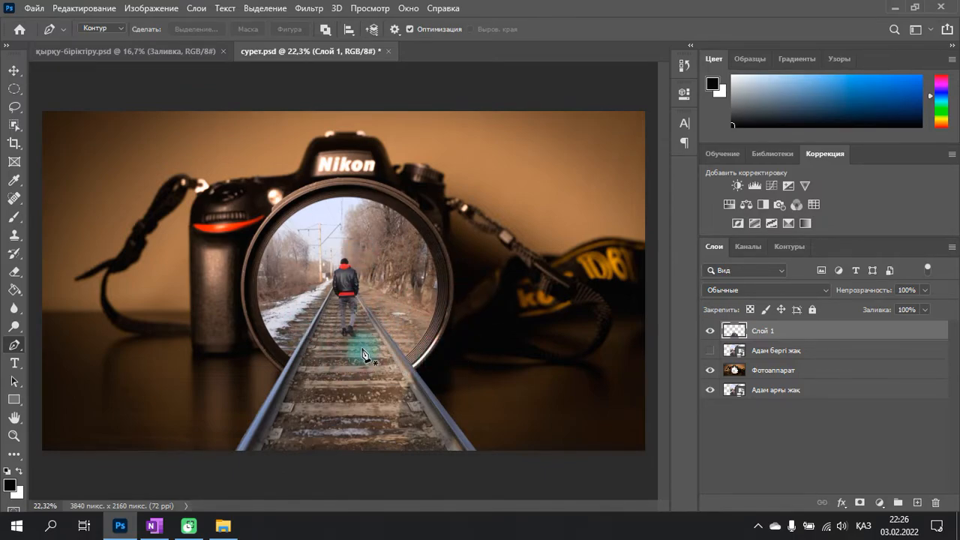
{"action": "scroll", "coordinate": [370, 342], "scroll_direction": "down", "scroll_amount": 2}
{"action": "scroll", "coordinate": [368, 319], "scroll_direction": "up", "scroll_amount": 2}
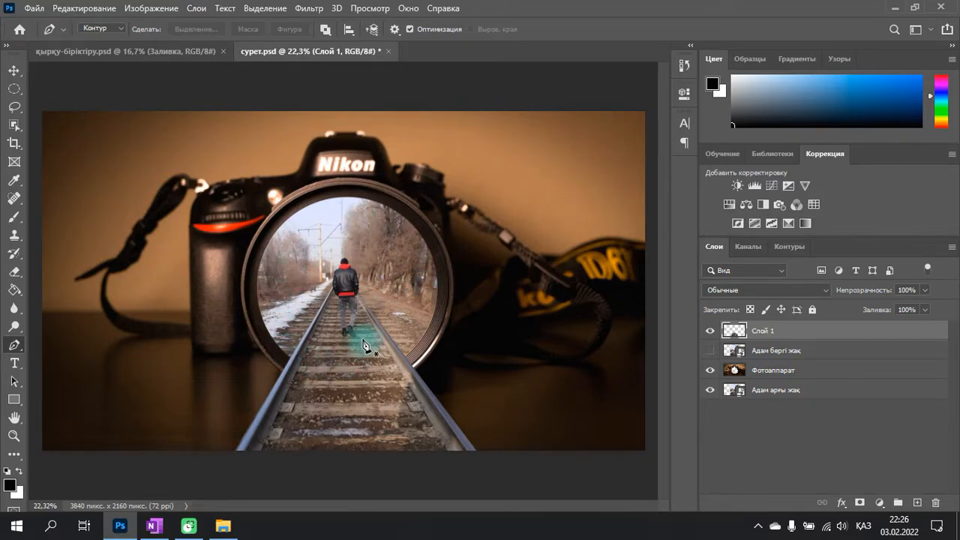
{"action": "scroll", "coordinate": [326, 237], "scroll_direction": "down", "scroll_amount": 1}
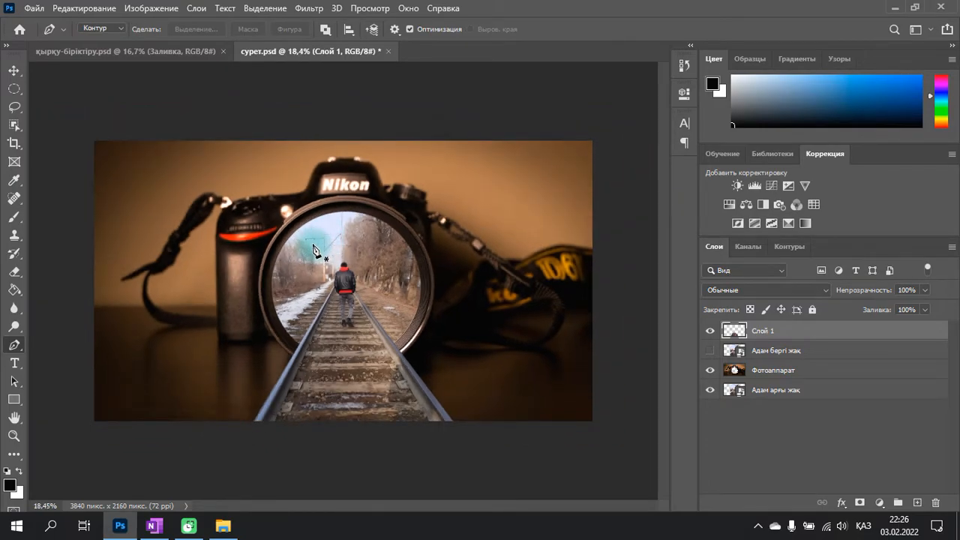
{"action": "scroll", "coordinate": [337, 272], "scroll_direction": "up", "scroll_amount": 3}
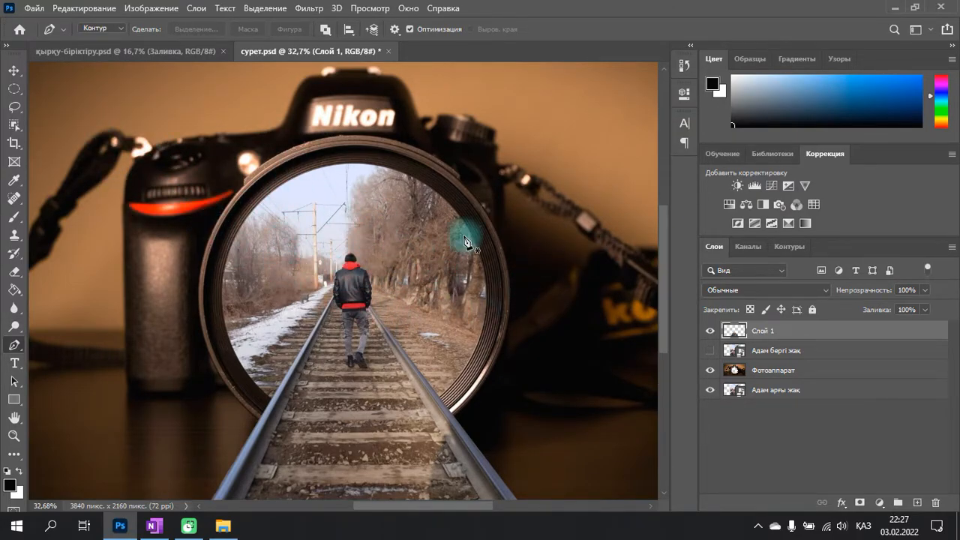
{"action": "scroll", "coordinate": [436, 278], "scroll_direction": "down", "scroll_amount": 3}
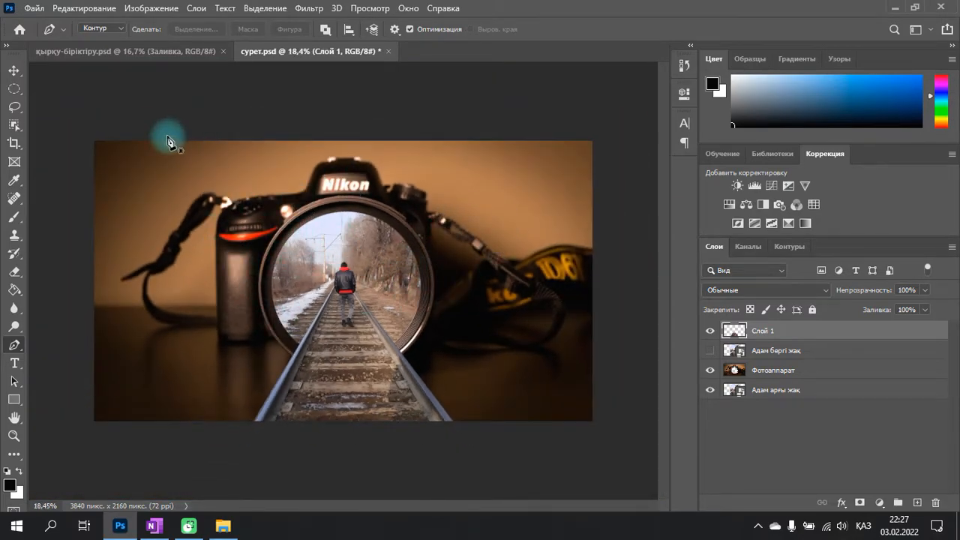
{"action": "left_click", "coordinate": [113, 50]}
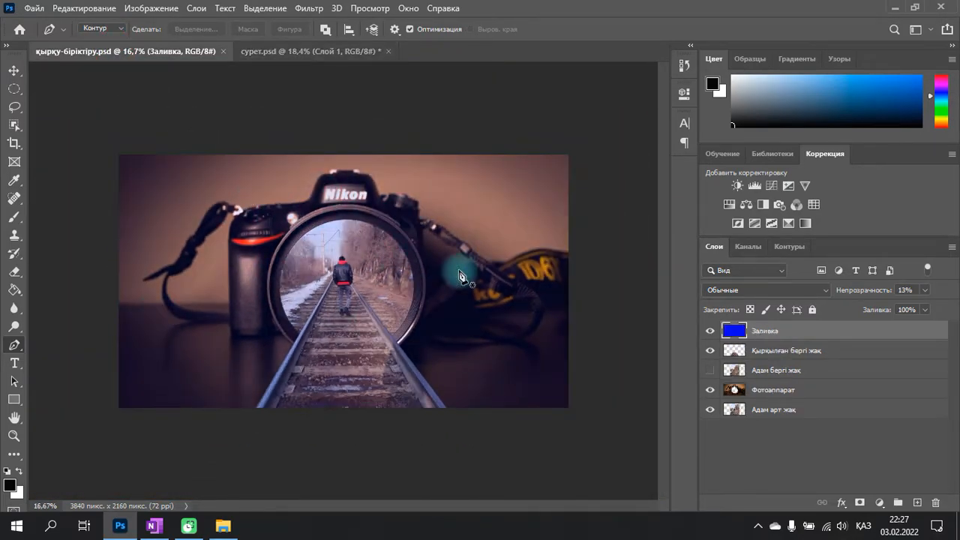
{"action": "left_click", "coordinate": [302, 53]}
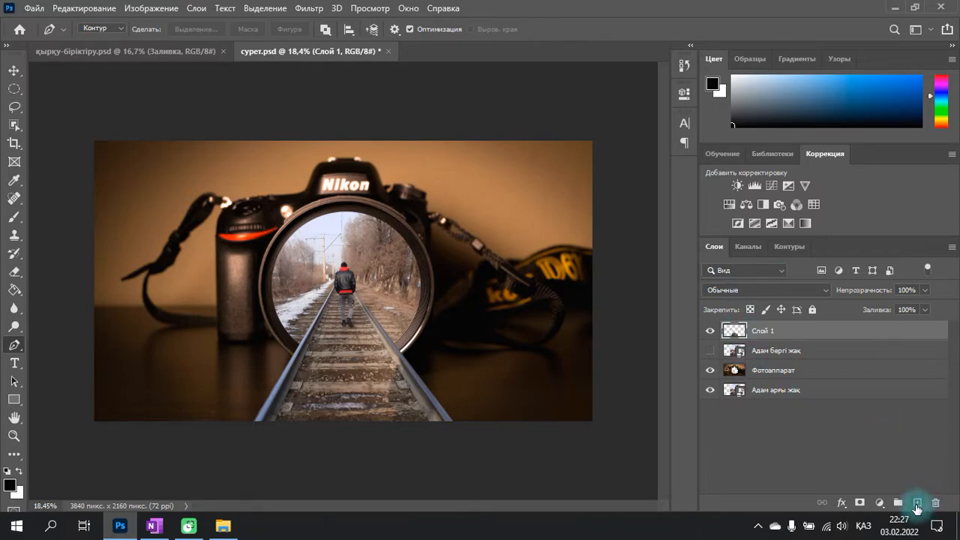
- Create a new empty layer above Слой 1 and rename it Заливка цветом
{"action": "left_click", "coordinate": [917, 504]}
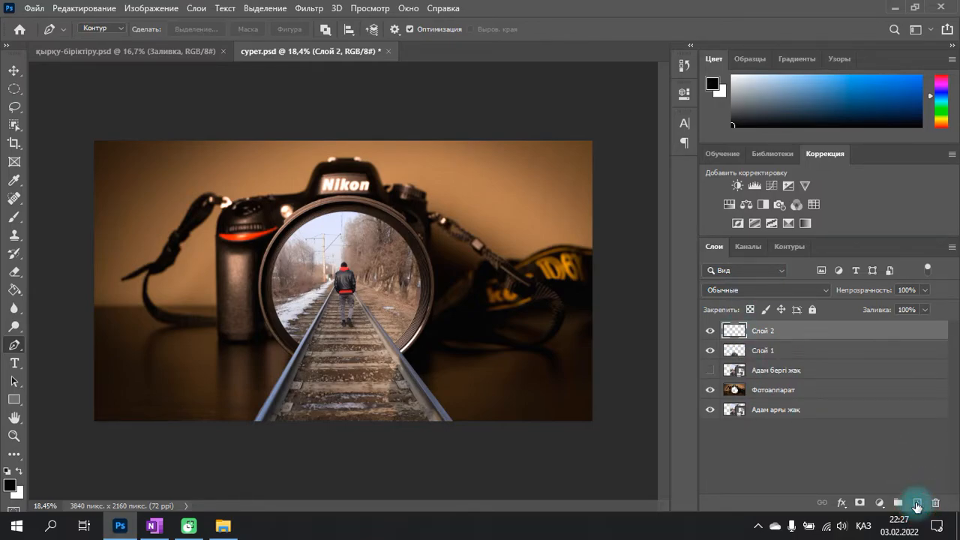
{"action": "double_click", "coordinate": [768, 333]}
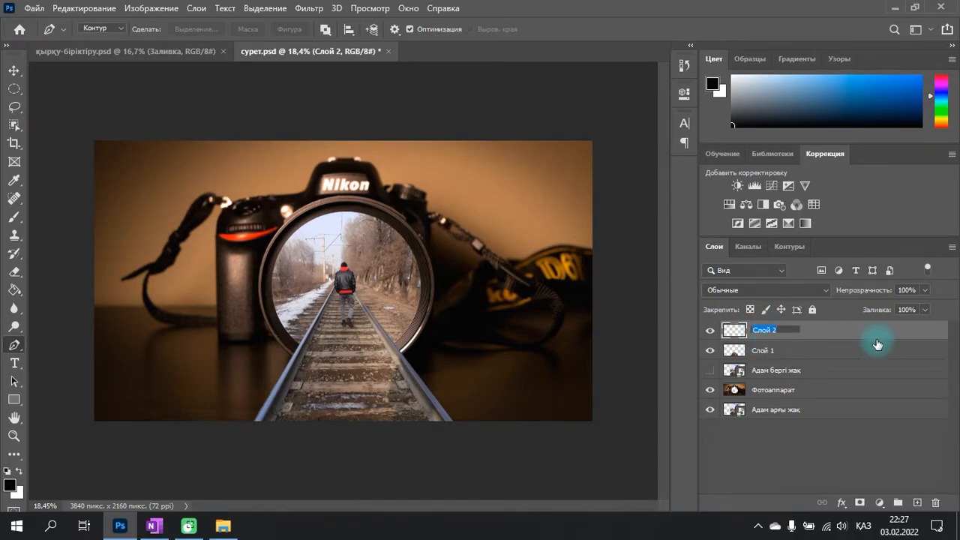
{"action": "key", "text": "super+space"}
{"action": "key", "text": "super+space"}
{"action": "type", "text": "Заливка ц"}
{"action": "left_click", "coordinate": [877, 335]}
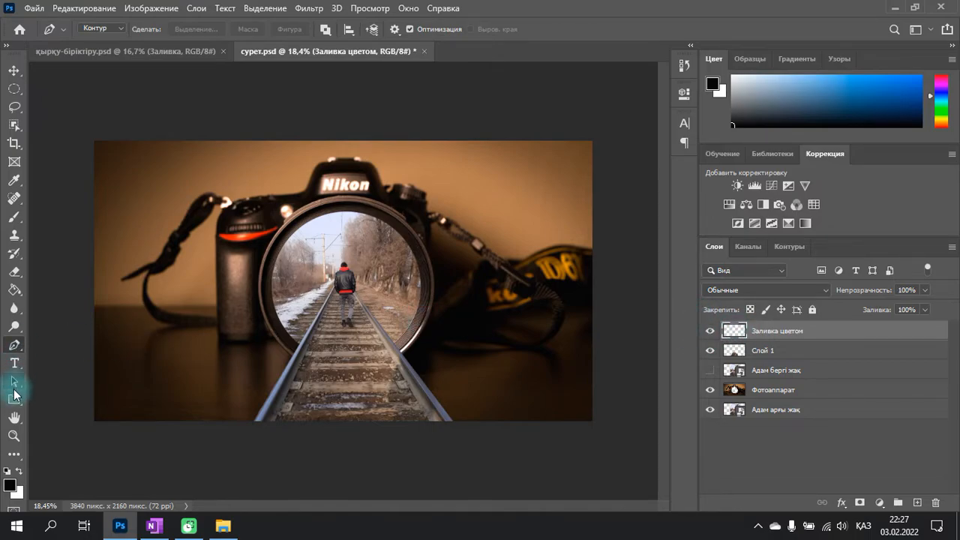
{"action": "left_click", "coordinate": [11, 488]}
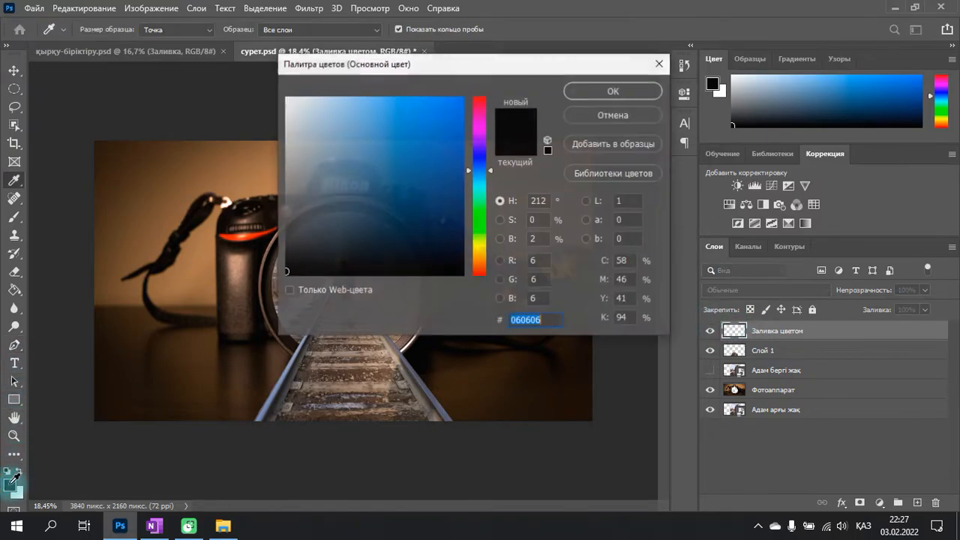
{"action": "left_click", "coordinate": [614, 116]}
{"action": "key", "text": "p"}
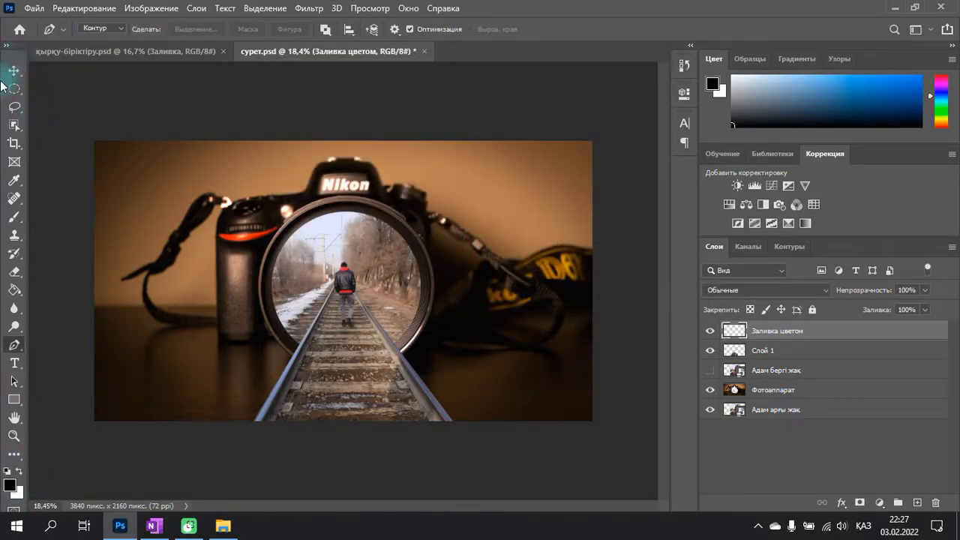
- Set the foreground colour to the saturated blue 0824f9
{"action": "left_click", "coordinate": [11, 489]}
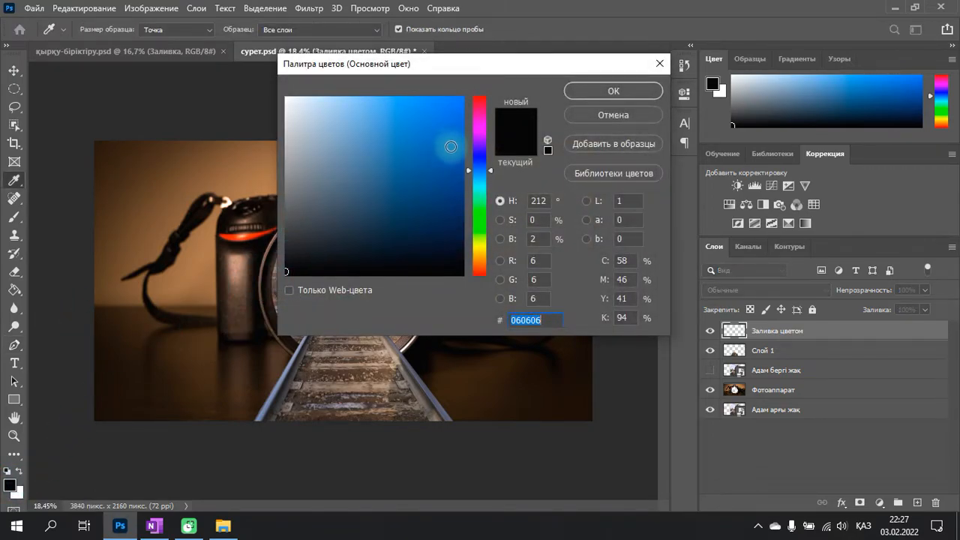
{"action": "mouse_move", "coordinate": [479, 171]}
{"action": "left_mouse_down"}
{"action": "mouse_move", "coordinate": [482, 180]}
{"action": "mouse_move", "coordinate": [483, 98]}
{"action": "mouse_move", "coordinate": [479, 261]}
{"action": "mouse_move", "coordinate": [481, 160]}
{"action": "left_mouse_up"}
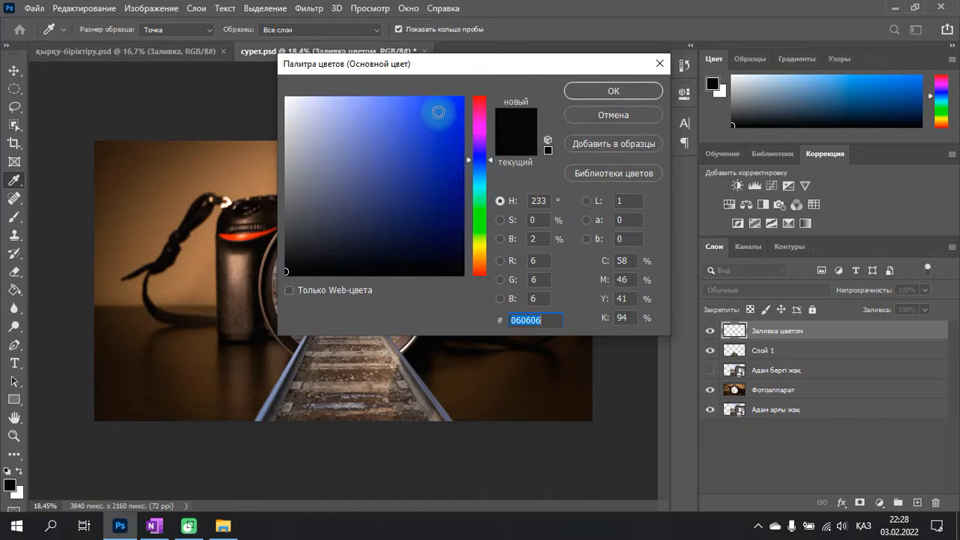
{"action": "left_click_drag", "start_coordinate": [450, 107], "coordinate": [459, 100]}
{"action": "left_click", "coordinate": [582, 91]}
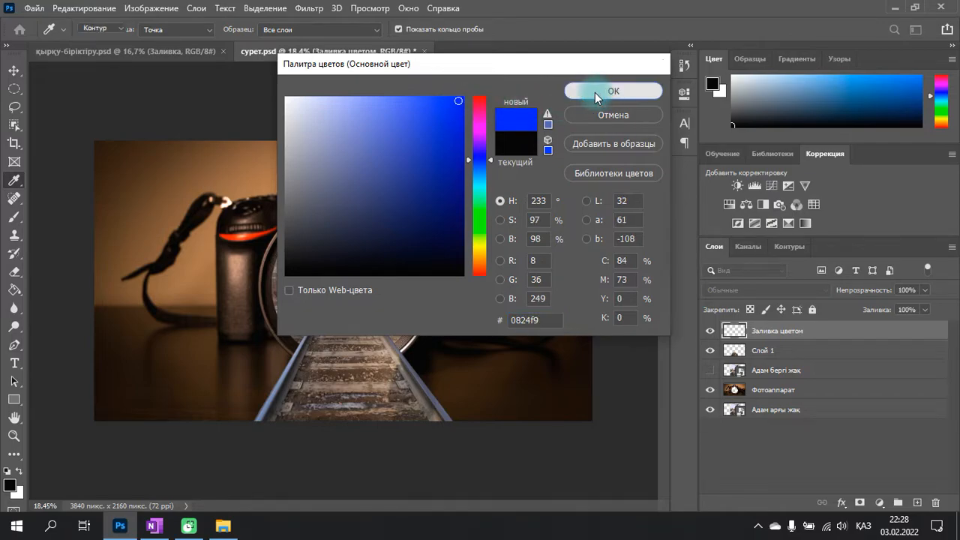
{"action": "key", "text": "p"}
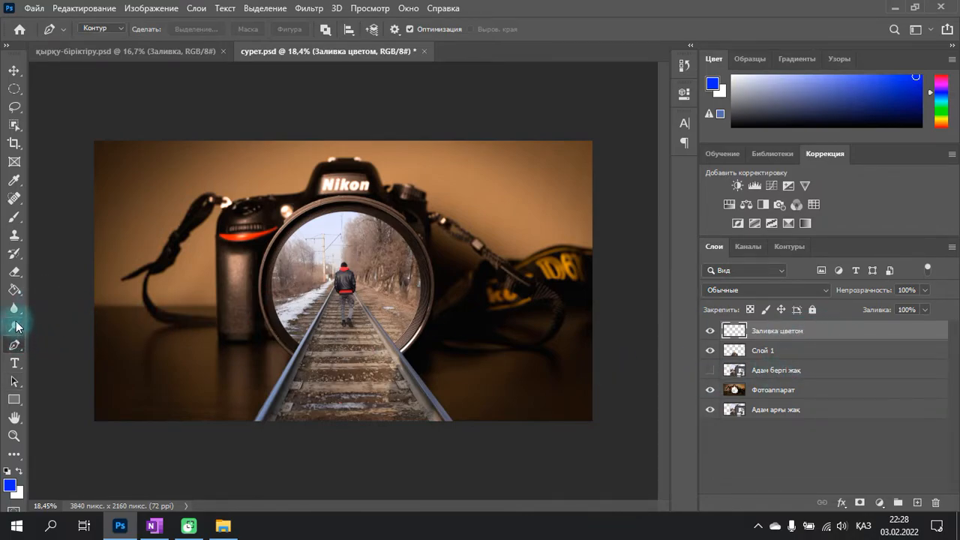
- Fill the whole Заливка цветом layer with the blue foreground colour using the Paint Bucket tool
{"action": "left_click", "coordinate": [15, 292]}
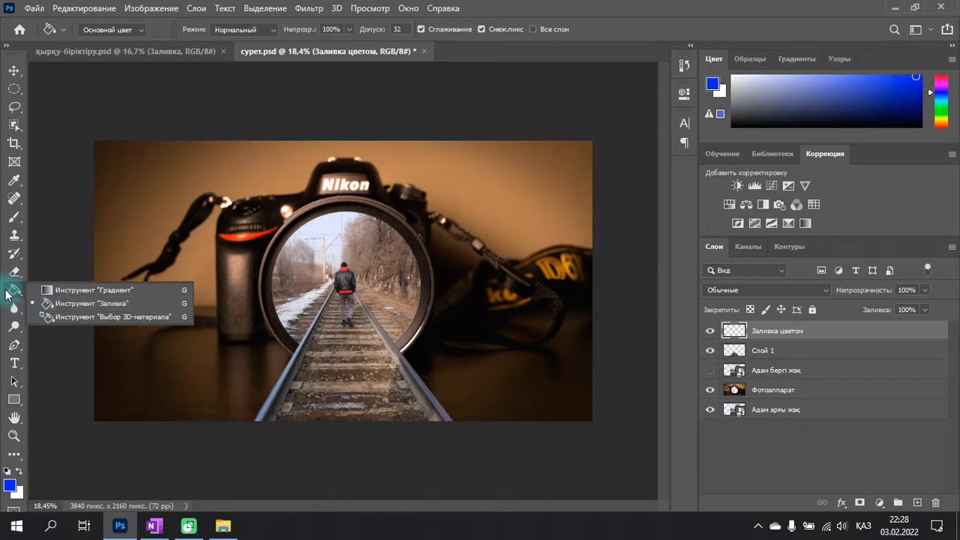
{"action": "left_click", "coordinate": [84, 290]}
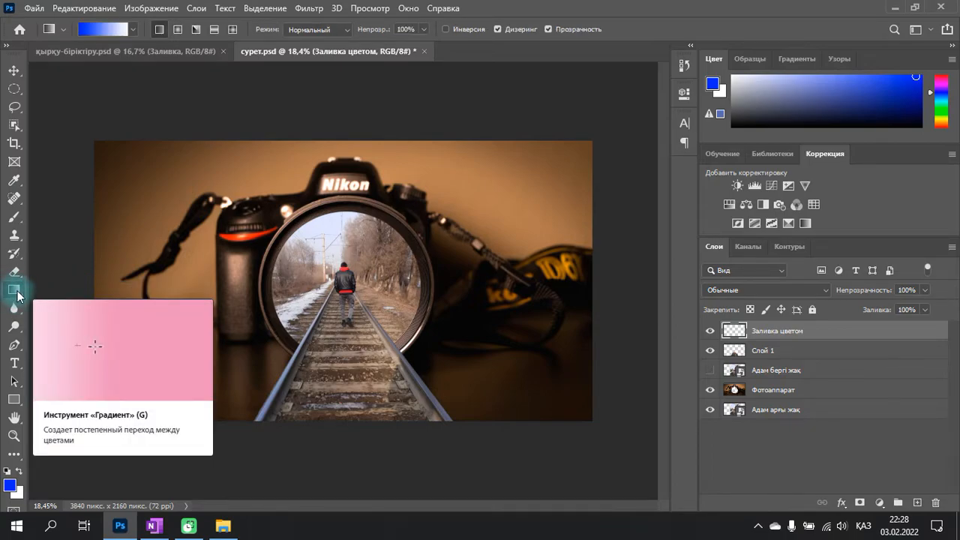
{"action": "right_click", "coordinate": [15, 290]}
{"action": "left_click", "coordinate": [66, 300]}
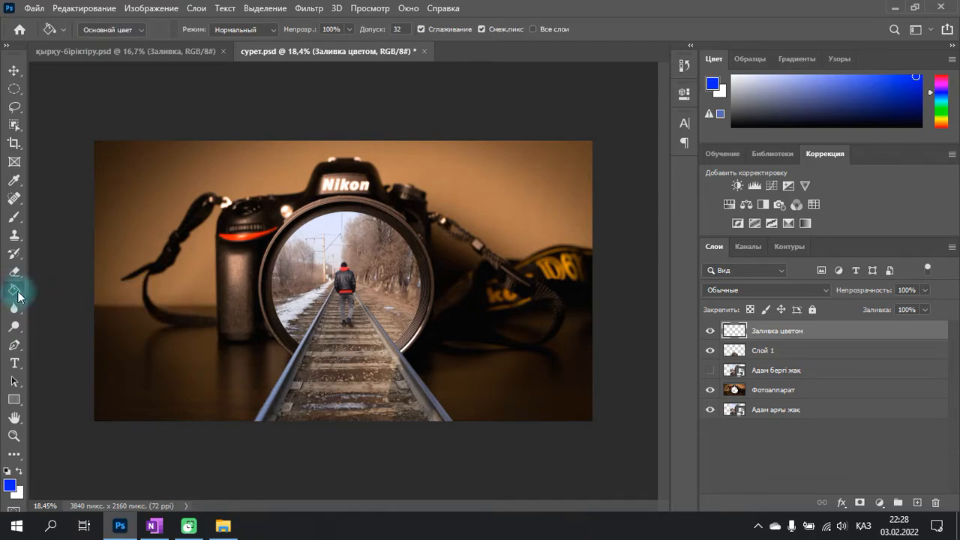
{"action": "right_click", "coordinate": [18, 294]}
{"action": "left_click", "coordinate": [79, 300]}
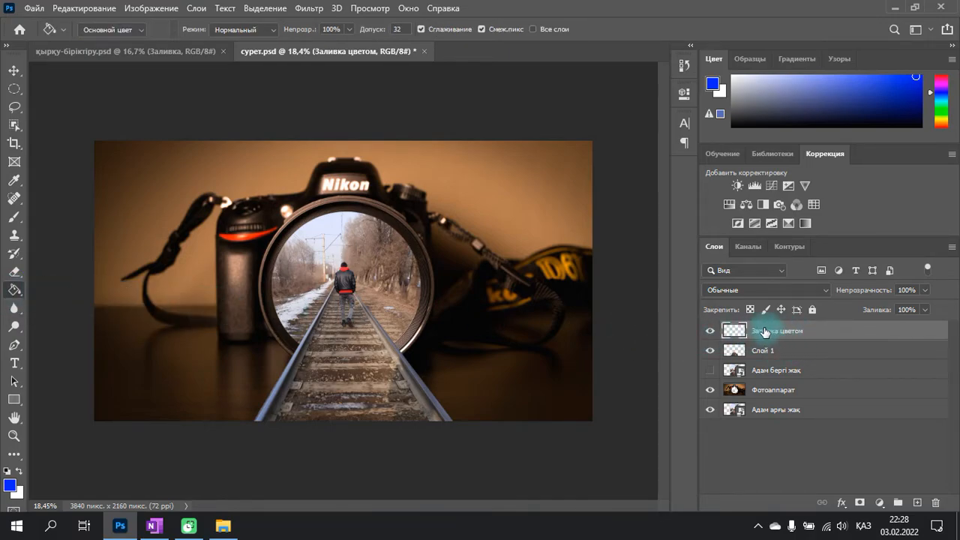
{"action": "left_click", "coordinate": [341, 254]}
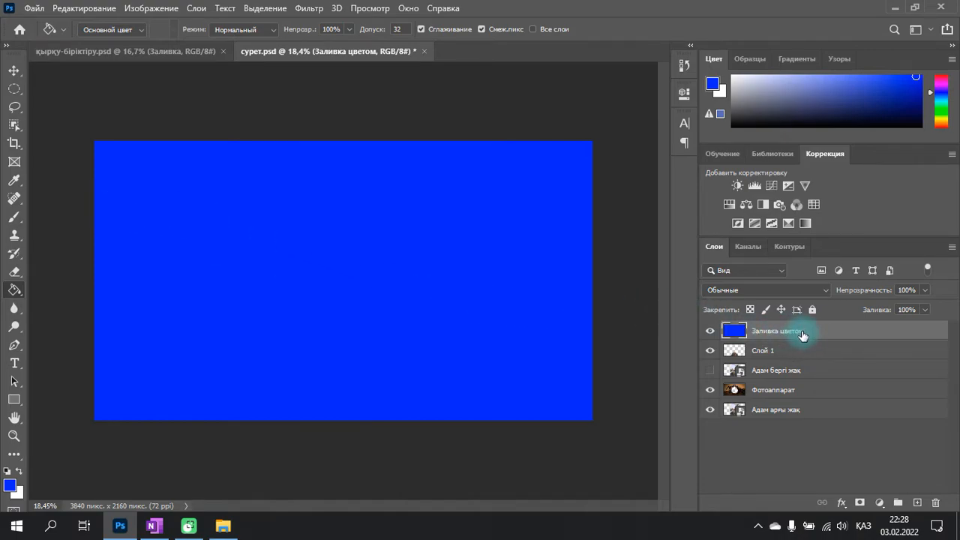
- Lower the Заливка цветом layer's opacity to 20% and switch to the Move tool
{"action": "left_click", "coordinate": [907, 290]}
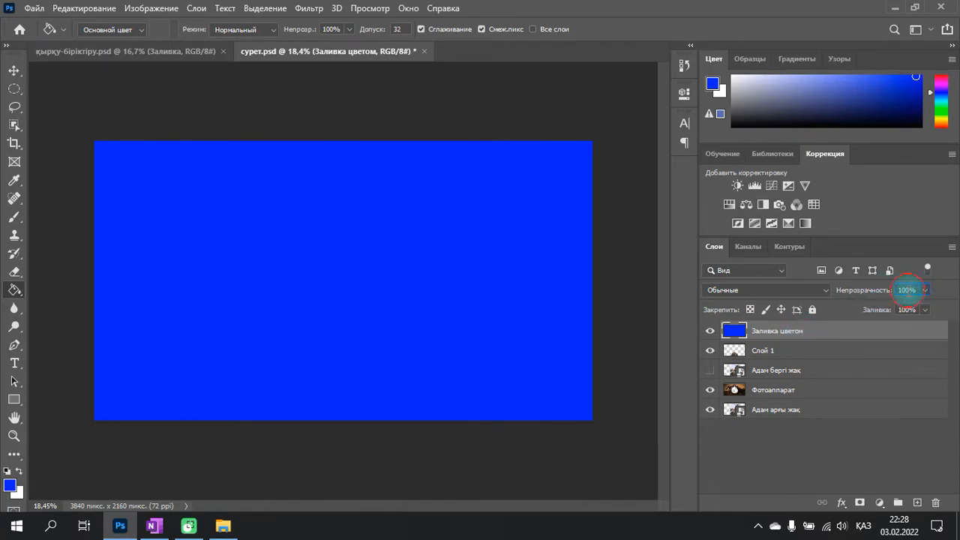
{"action": "left_click", "coordinate": [925, 290]}
{"action": "left_click_drag", "start_coordinate": [922, 307], "coordinate": [875, 313]}
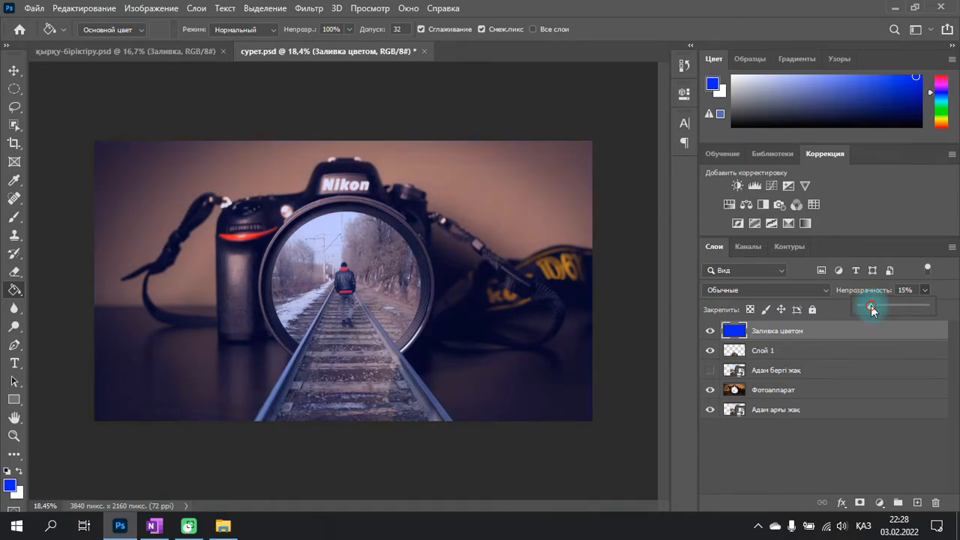
{"action": "left_click", "coordinate": [904, 290]}
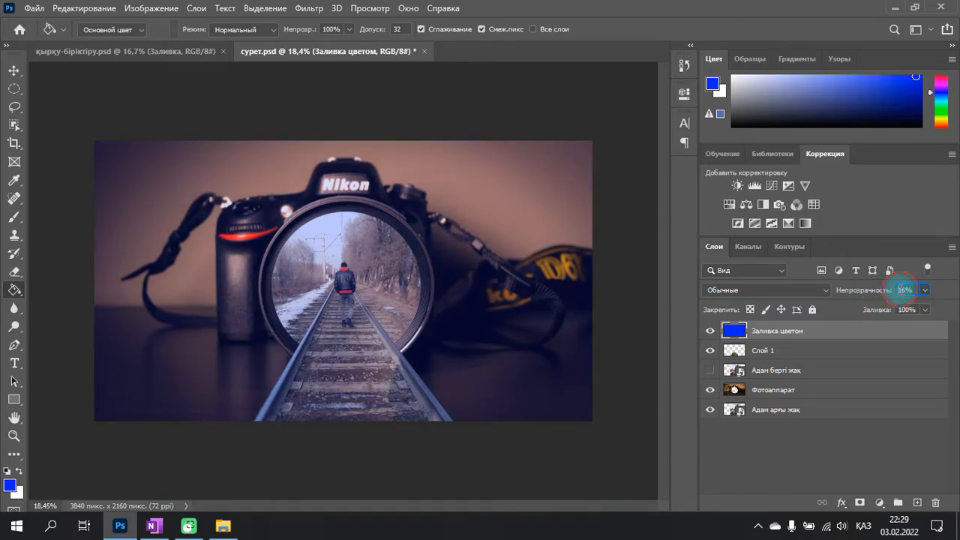
{"action": "type", "text": "20"}
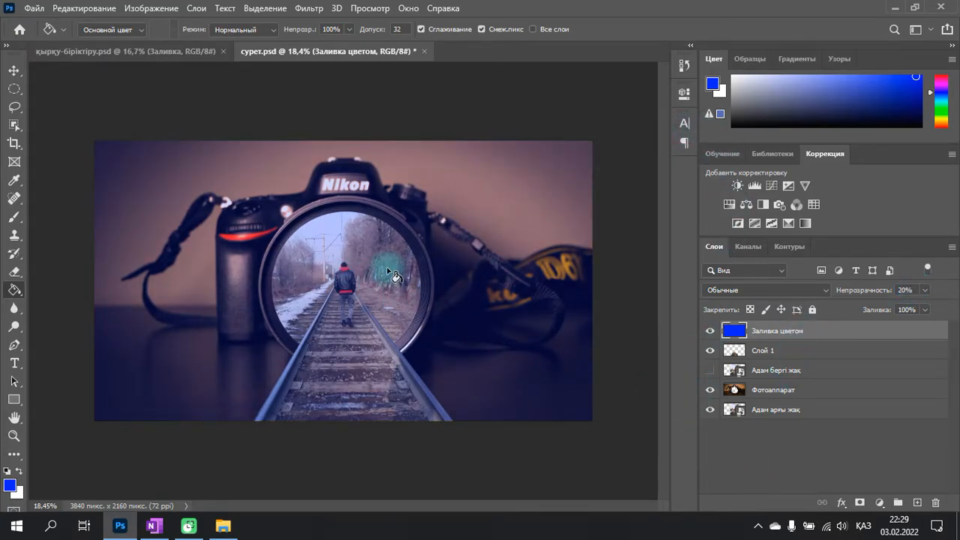
{"action": "scroll", "coordinate": [387, 268], "scroll_direction": "up", "scroll_amount": 2}
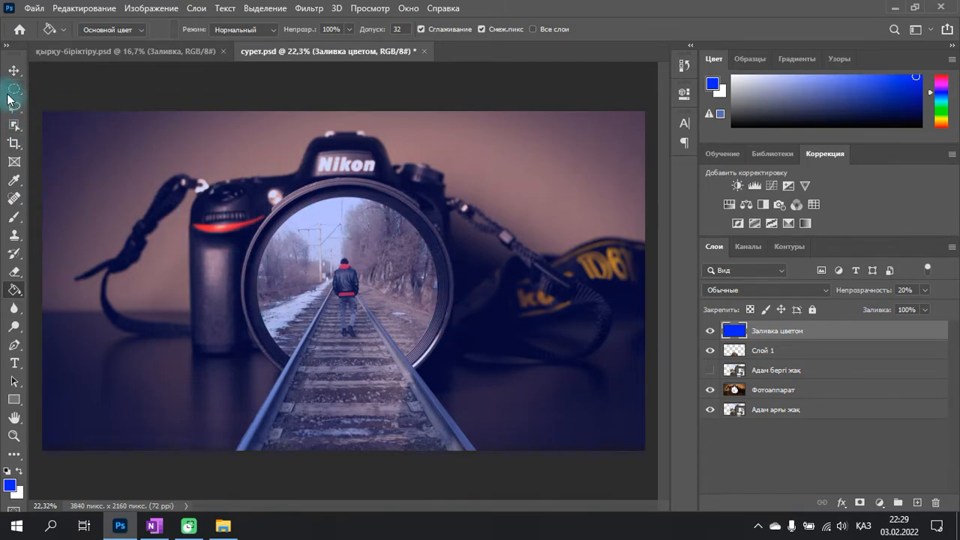
{"action": "left_click", "coordinate": [14, 70]}
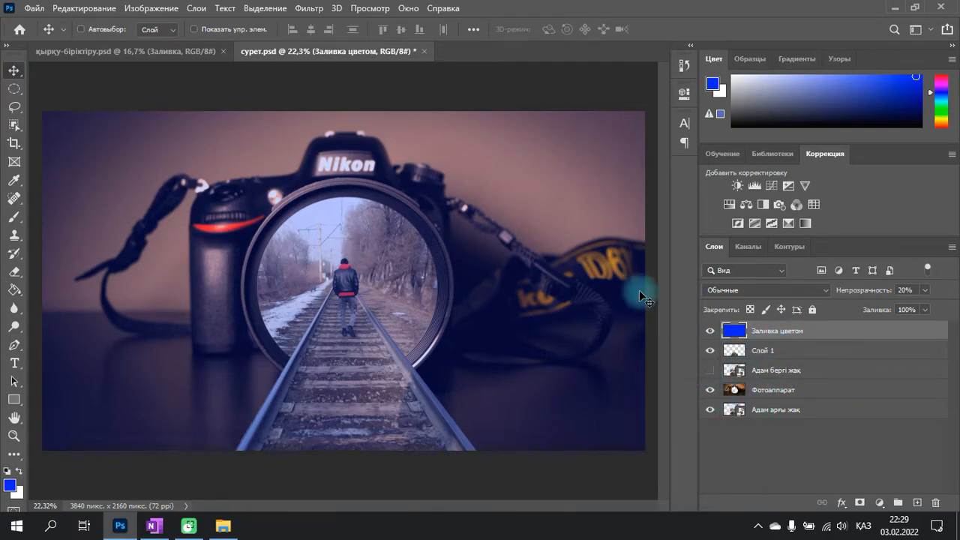
- Switch to File Explorer and examine the source photos пойыз-жол-адам.jpg and nikon-camera.jpg in Загрузки as enlarged thumbnails in a maximized window
{"action": "left_click", "coordinate": [223, 525]}
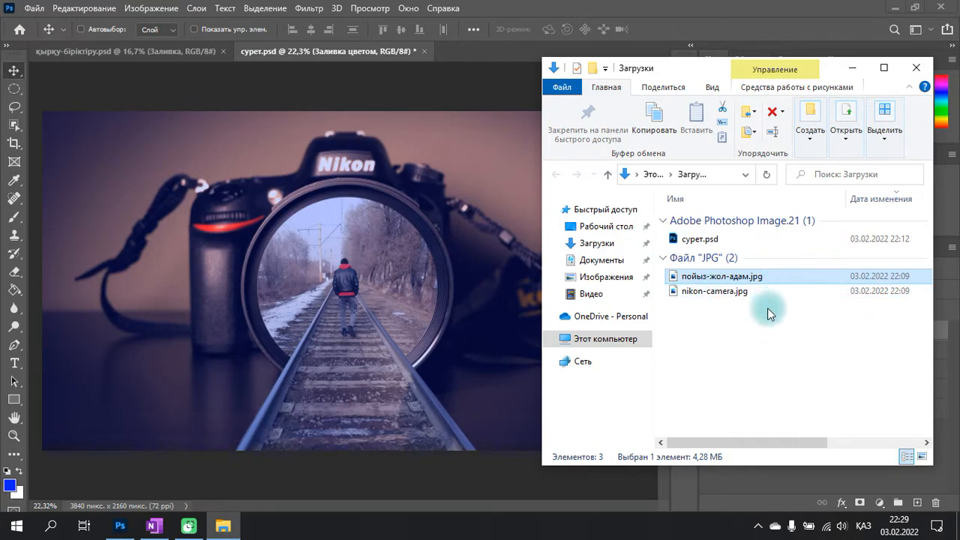
{"action": "scroll", "coordinate": [768, 311], "scroll_direction": "up", "scroll_amount": 2}
{"action": "key", "text": "alt"}
{"action": "scroll", "coordinate": [756, 307], "scroll_direction": "up", "scroll_amount": 3}
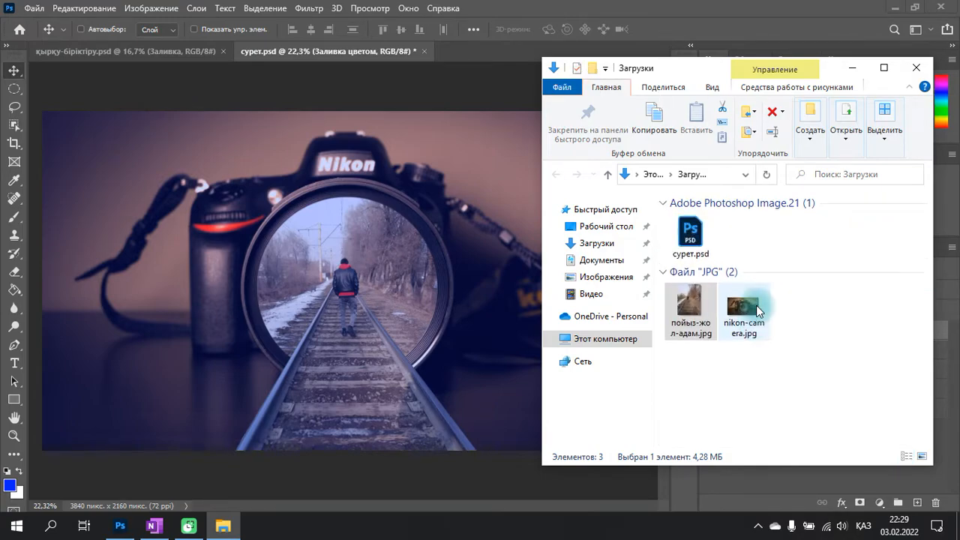
{"action": "left_click", "coordinate": [883, 67]}
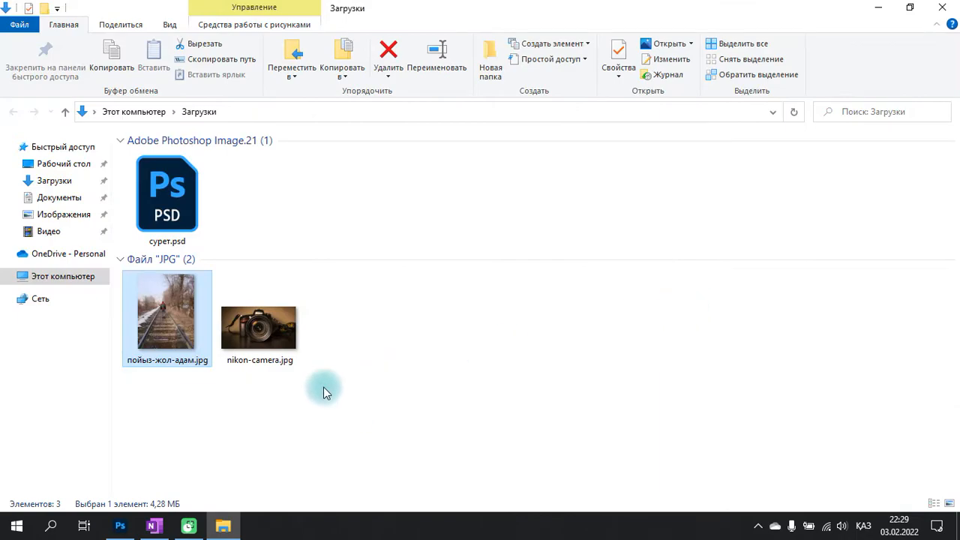
{"action": "scroll", "coordinate": [323, 379], "scroll_direction": "up", "scroll_amount": 2}
{"action": "scroll", "coordinate": [564, 360], "scroll_direction": "down", "scroll_amount": 1}
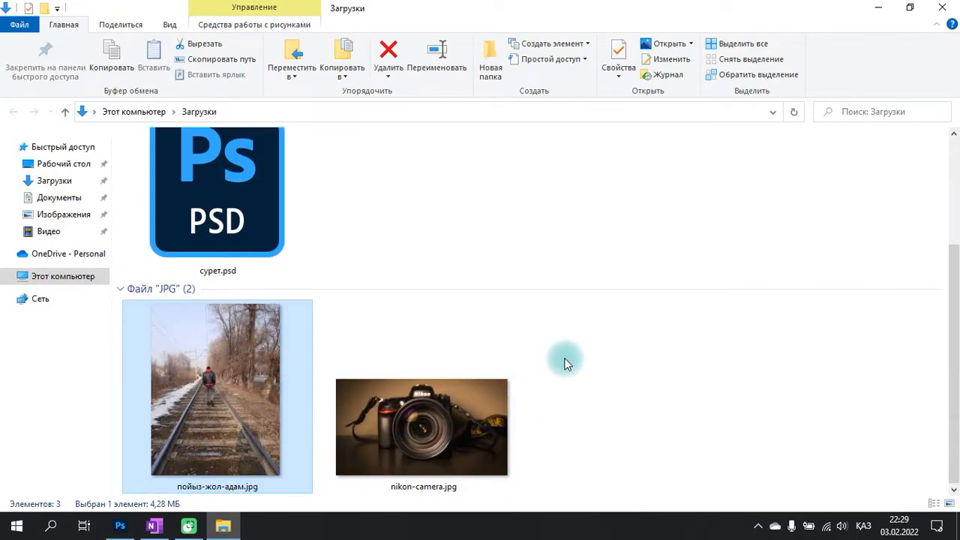